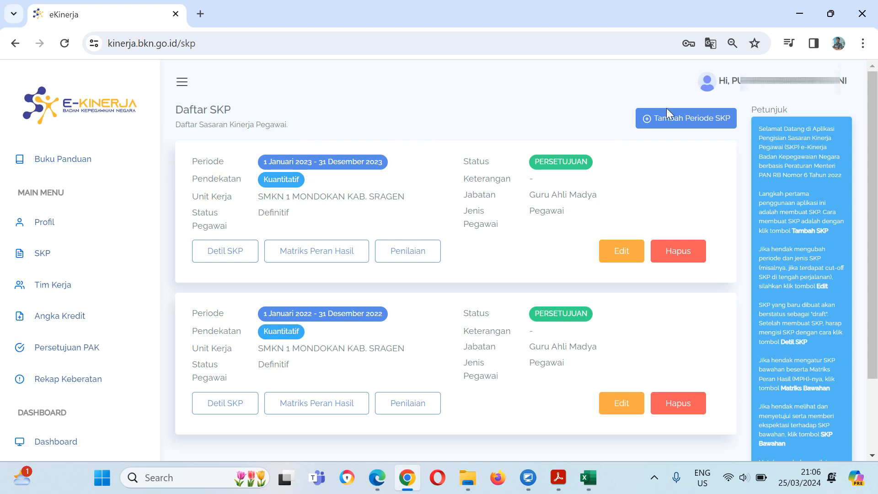
- Start adding a new SKP period and set its Periode Awal to 01/01/2024
left_click(676, 118)
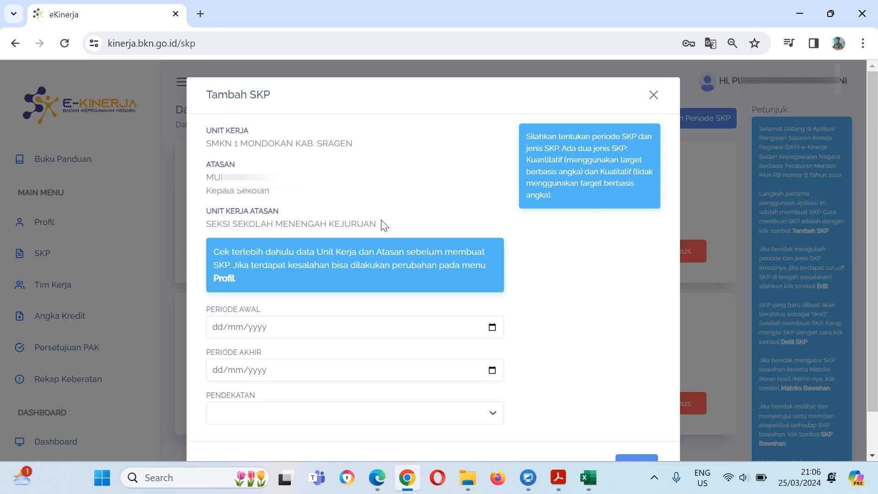
scroll(556, 299, "down", 1)
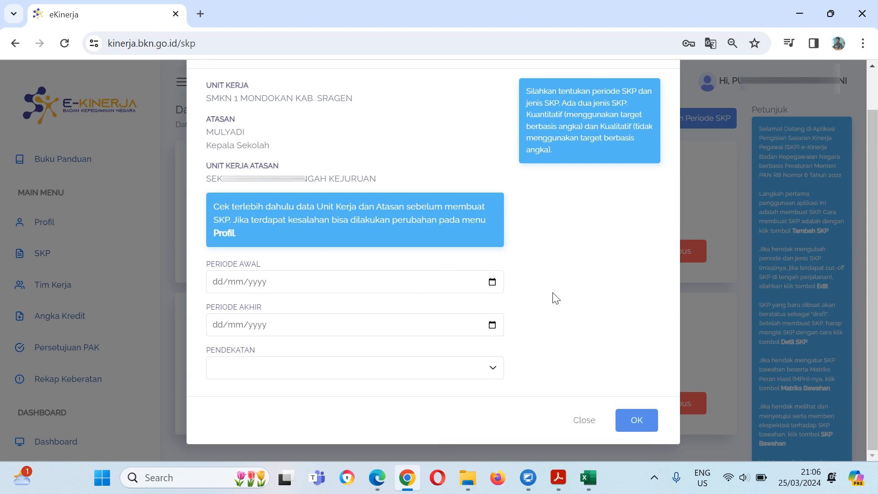
left_click(487, 287)
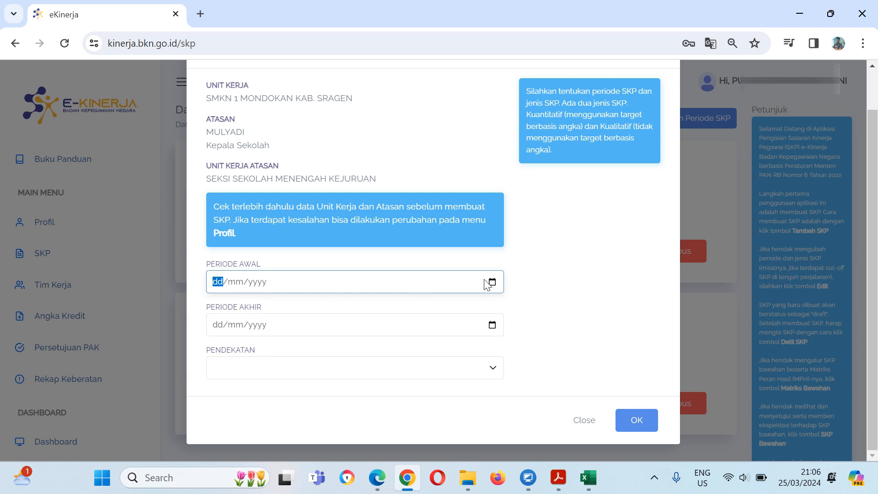
left_click(492, 282)
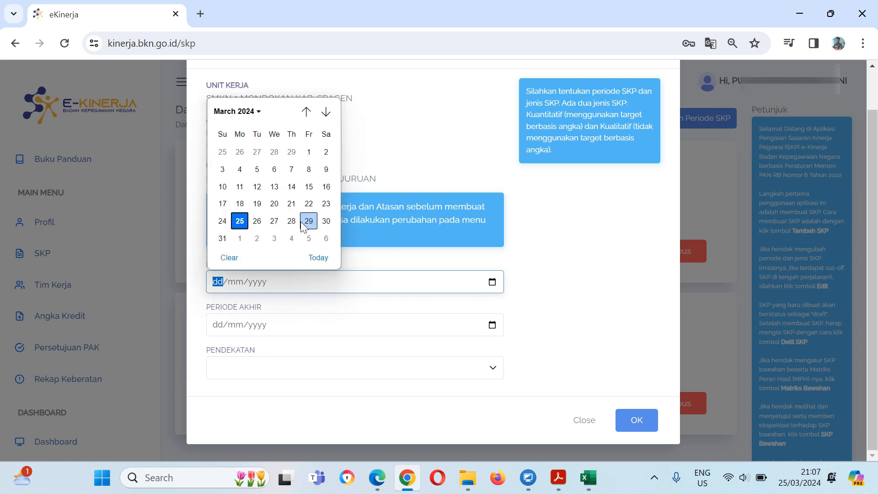
left_click(307, 114)
left_click(308, 115)
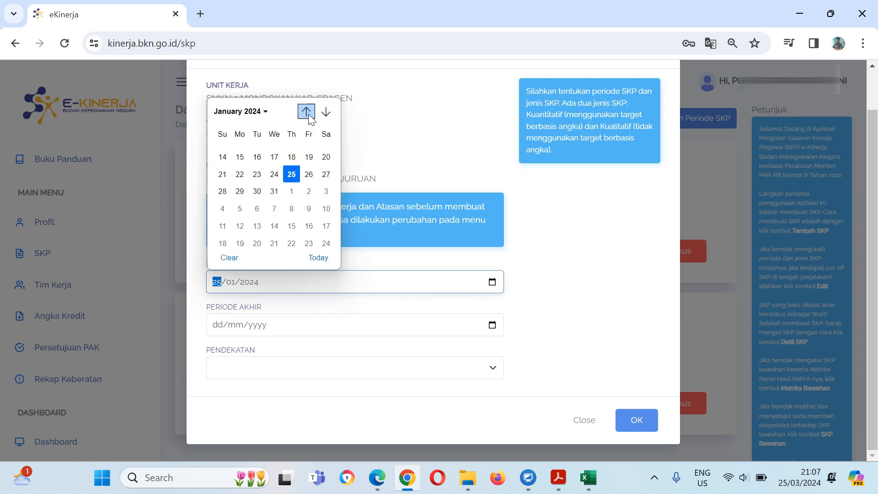
left_click(243, 155)
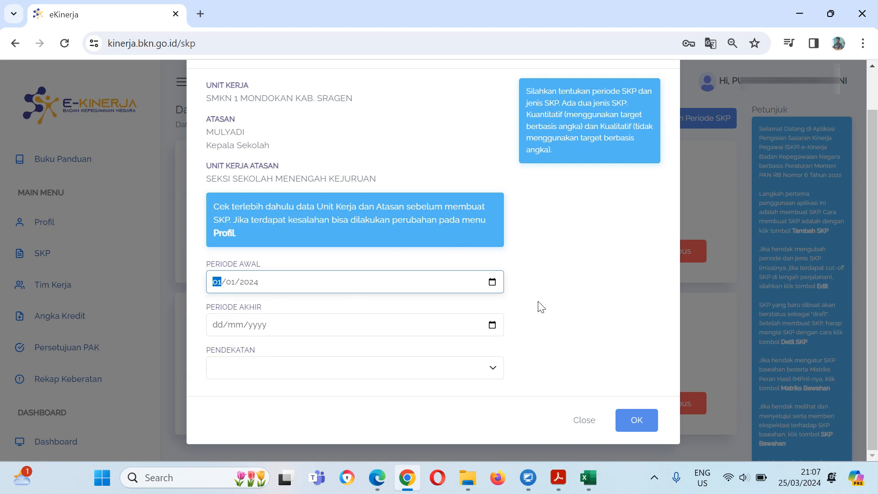
- Set the new SKP's Periode Akhir to 30/06/2024
left_click(492, 325)
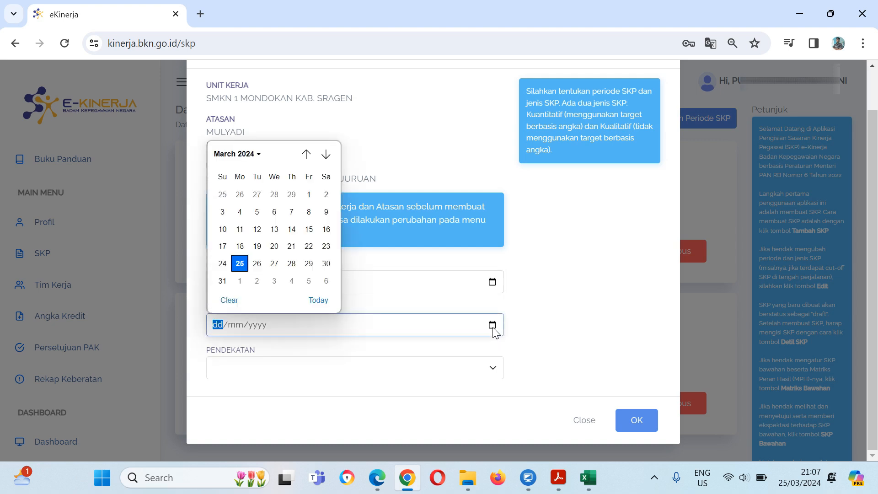
left_click(324, 155)
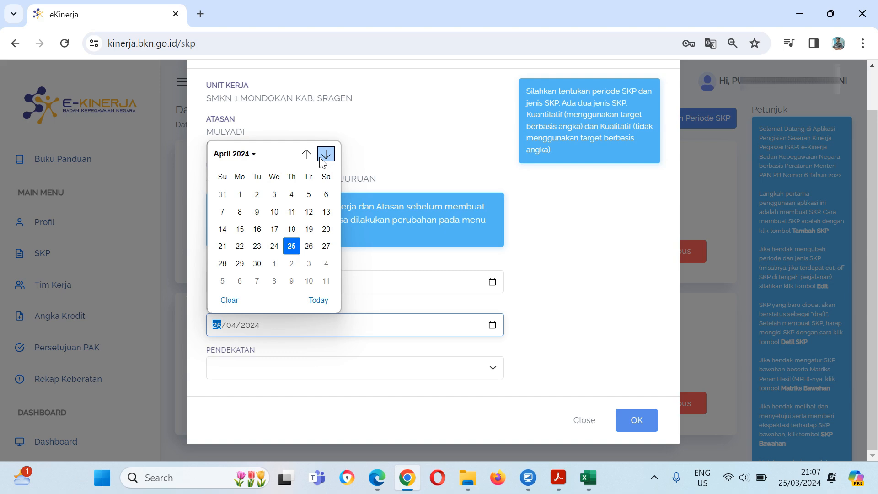
left_click(320, 157)
left_click(320, 157)
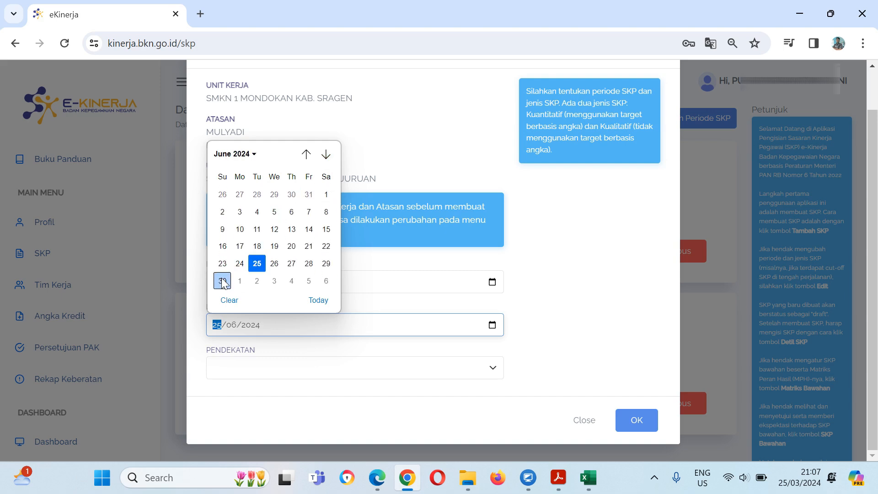
left_click(222, 281)
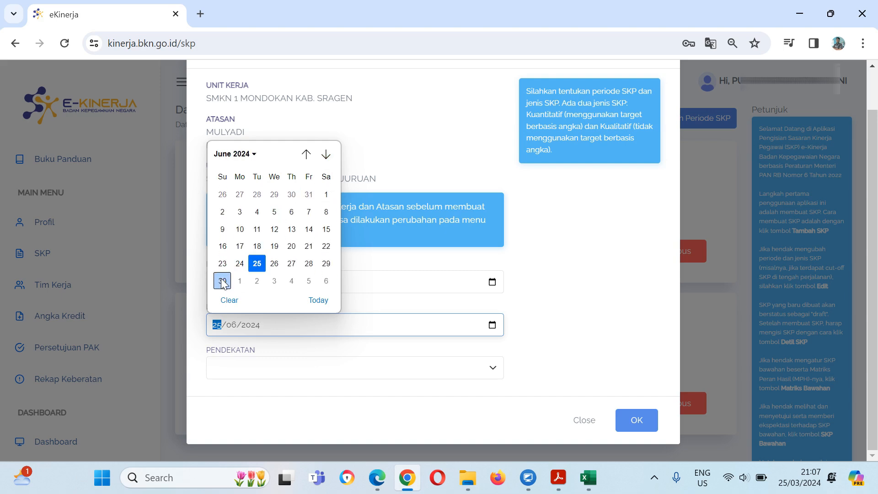
left_click(561, 280)
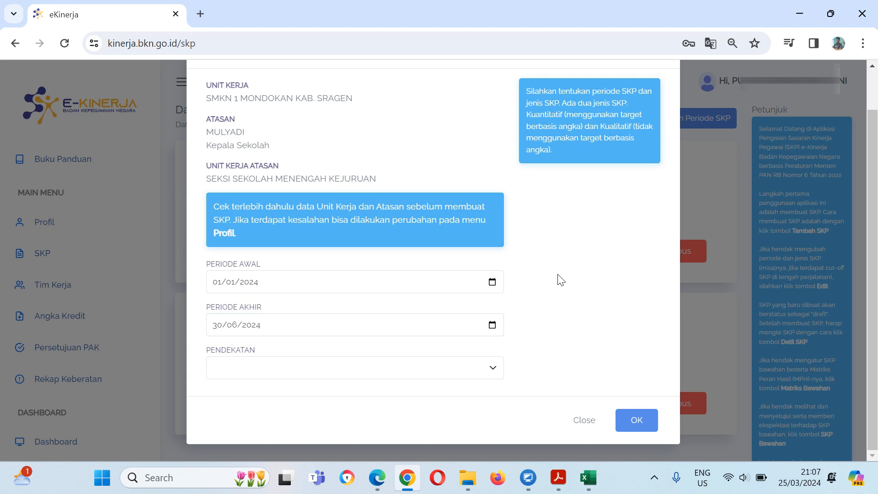
- Choose Kuantitatif as the Pendekatan and save the new SKP period
left_click(496, 366)
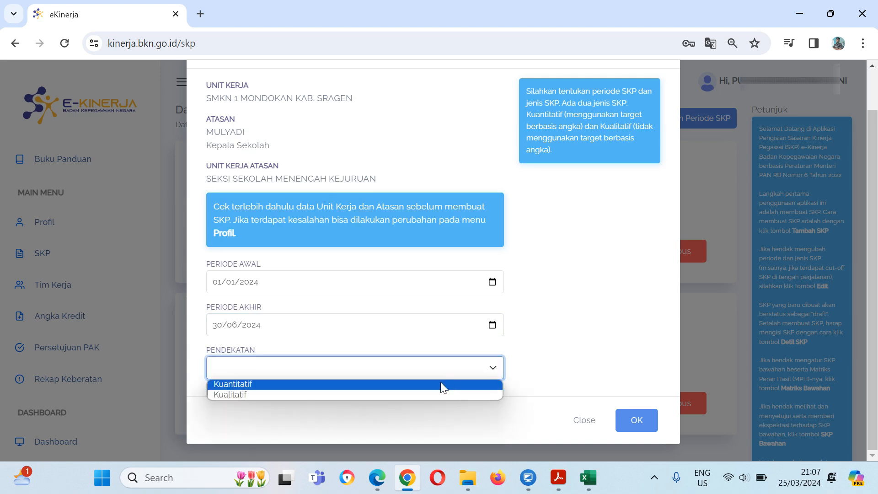
left_click(440, 383)
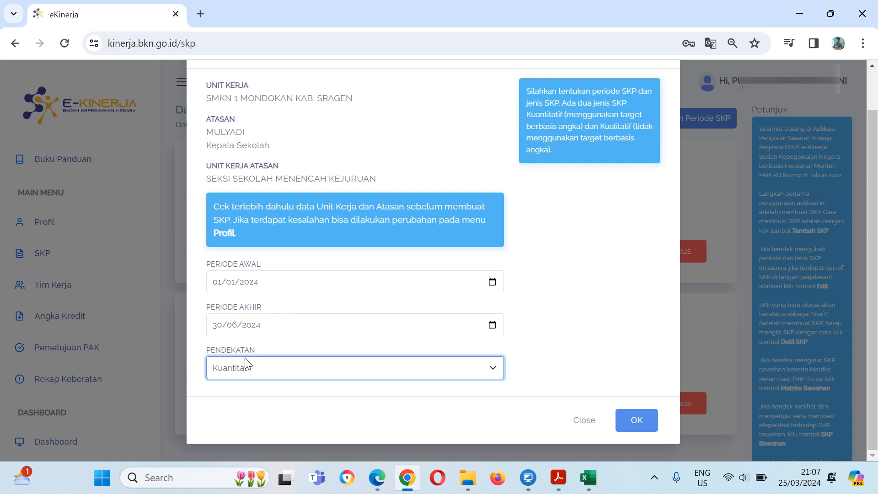
left_click(636, 430)
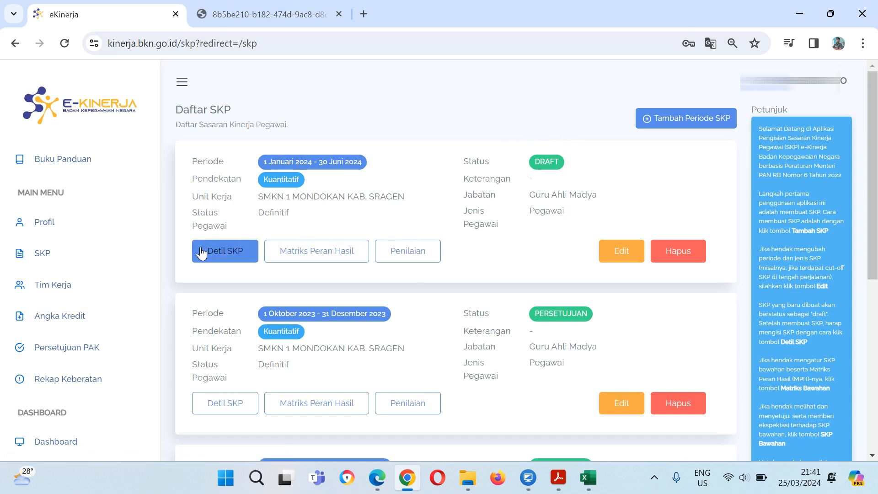
- Open the details of the 1 Januari 2024 - 30 Juni 2024 SKP and review the page through to the Lampiran section
left_click(226, 253)
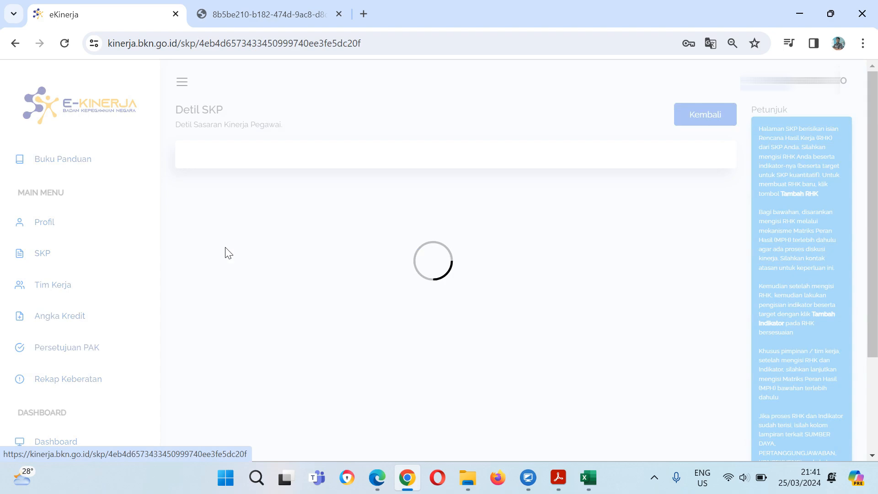
scroll(494, 184, "down", 4)
scroll(493, 187, "down", 5)
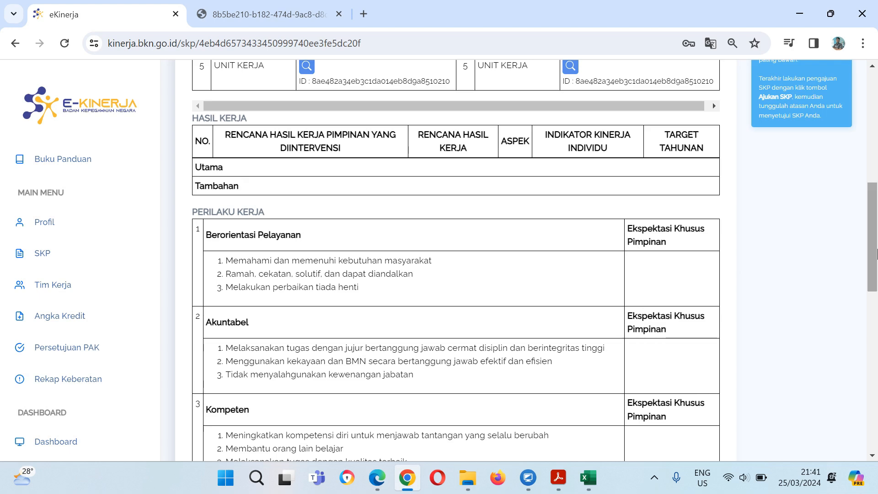
left_click_drag(874, 228, 876, 386)
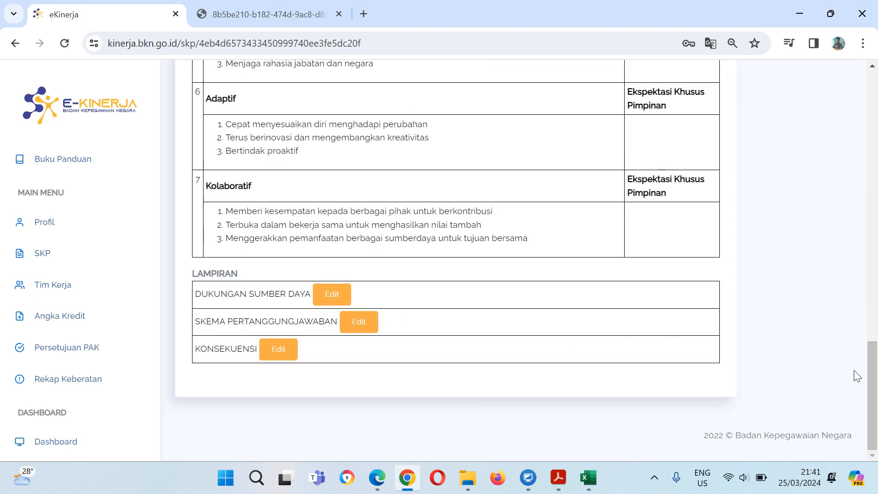
- Switch to the reference SKP PDF in Acrobat and review the Hasil Kerja tables back to the first Utama entry
left_click(558, 480)
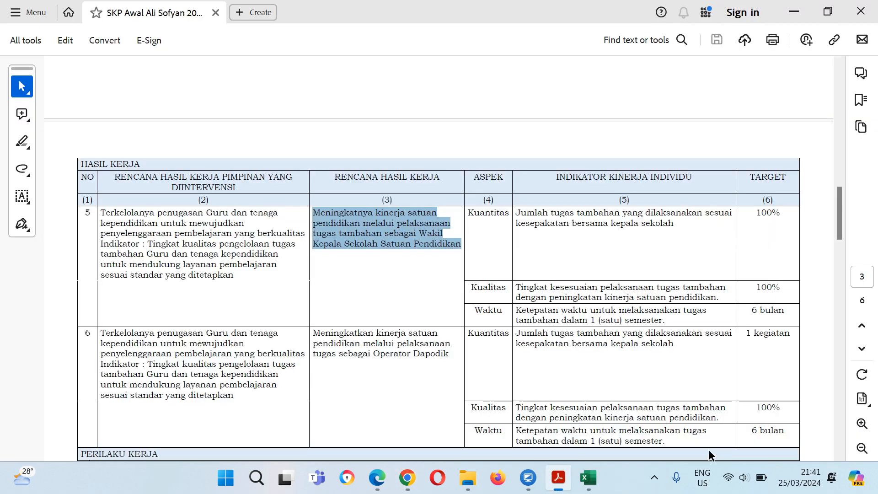
scroll(739, 240, "up", 2)
scroll(741, 240, "up", 10)
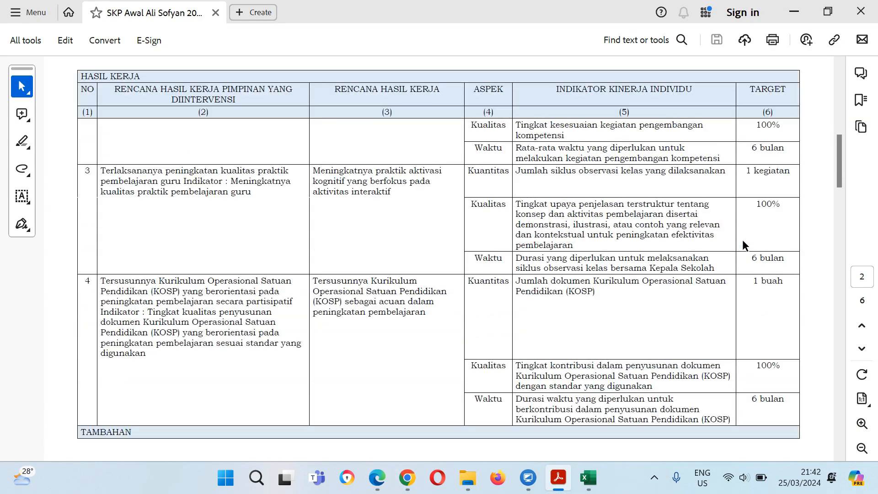
scroll(742, 239, "up", 5)
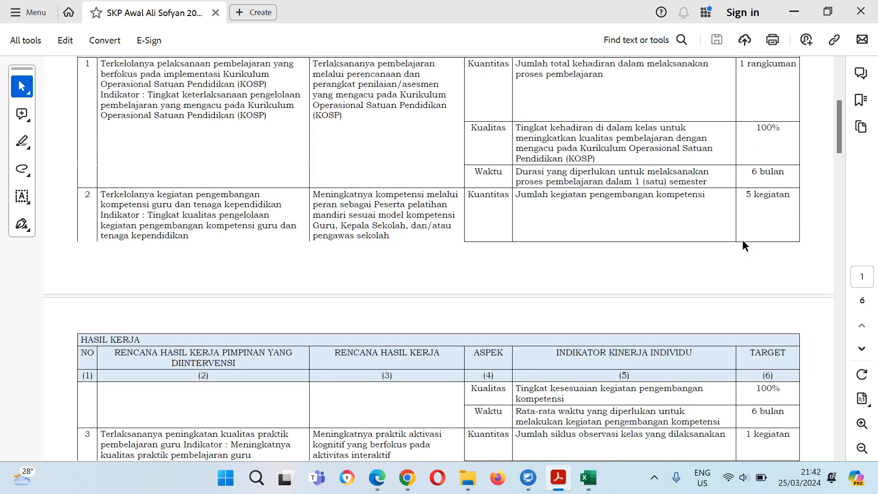
scroll(742, 245, "up", 1)
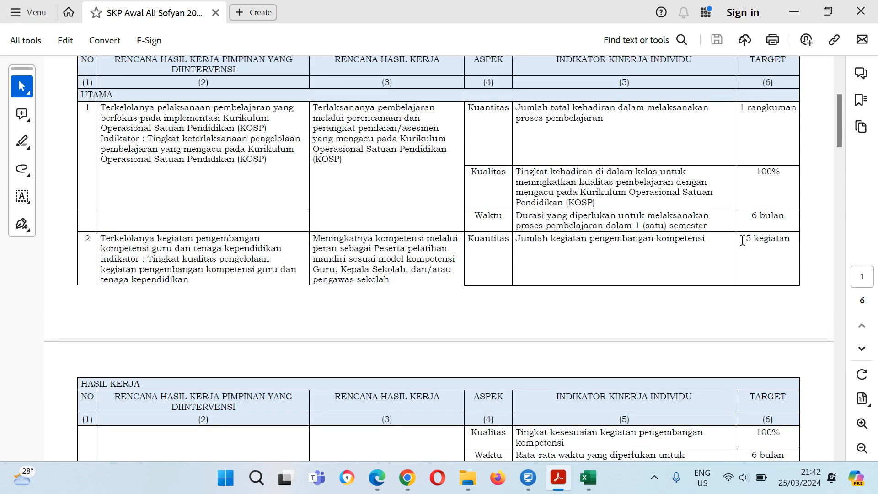
scroll(742, 241, "up", 1)
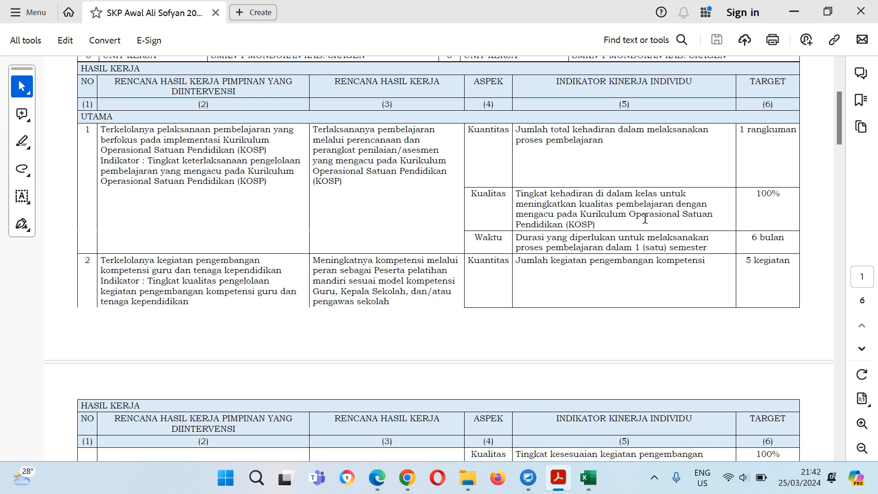
- Return to the eKinerja SKP details in Chrome and open the Tambah RHK form
mouse_move(385, 486)
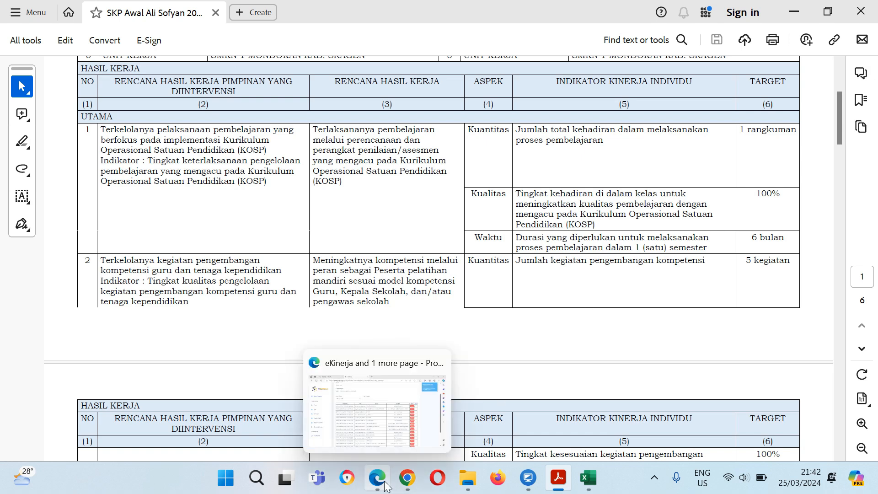
left_click(405, 484)
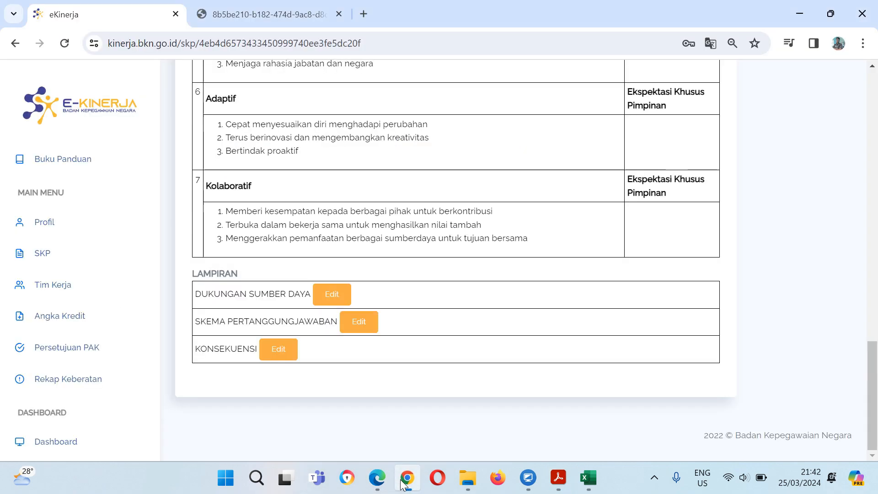
scroll(481, 252, "up", 8)
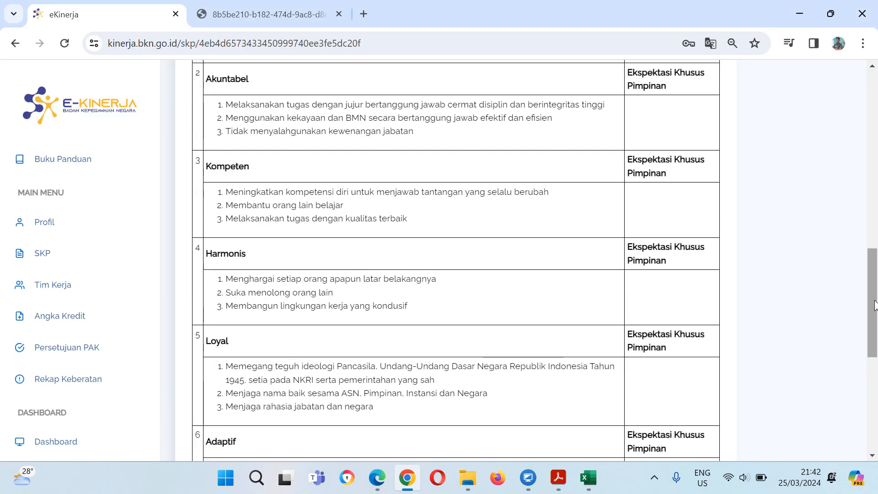
scroll(869, 238, "up", 5)
scroll(877, 225, "up", 9)
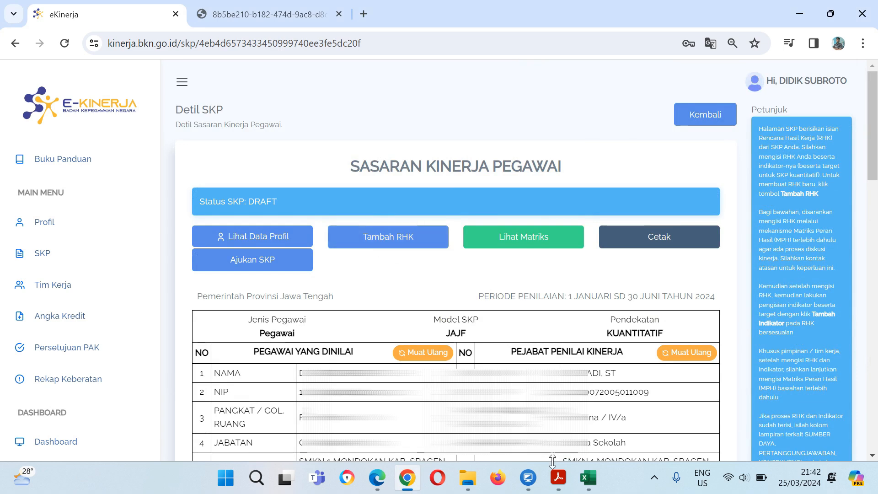
left_click(558, 478)
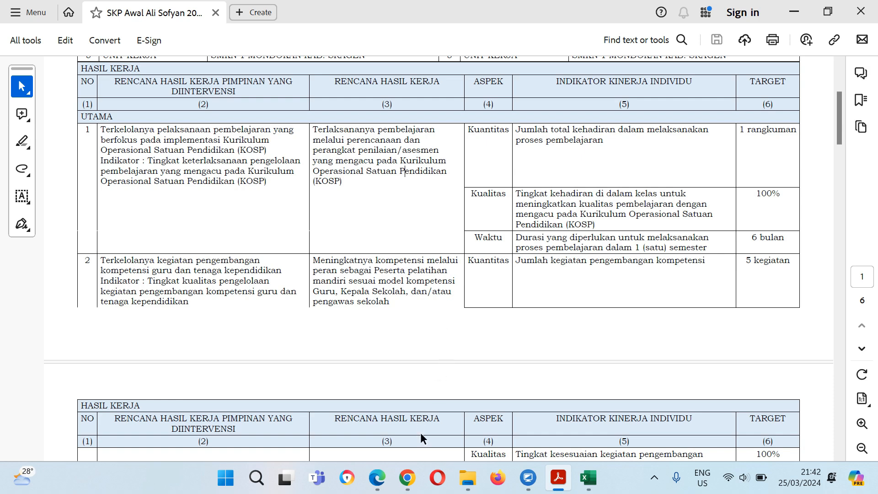
left_click(407, 477)
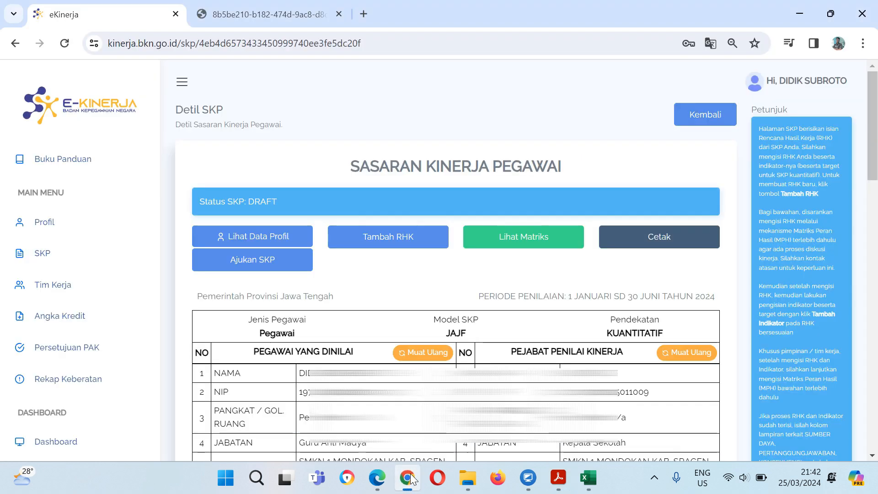
left_click(387, 238)
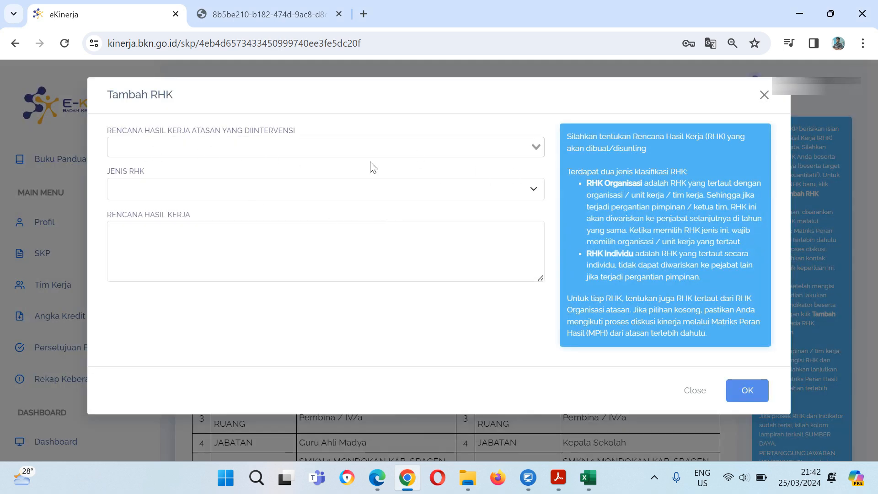
- Check the superior's work plan and indicator for Utama entry 1 in the reference PDF, and return to the Tambah RHK form in Chrome
mouse_move(556, 489)
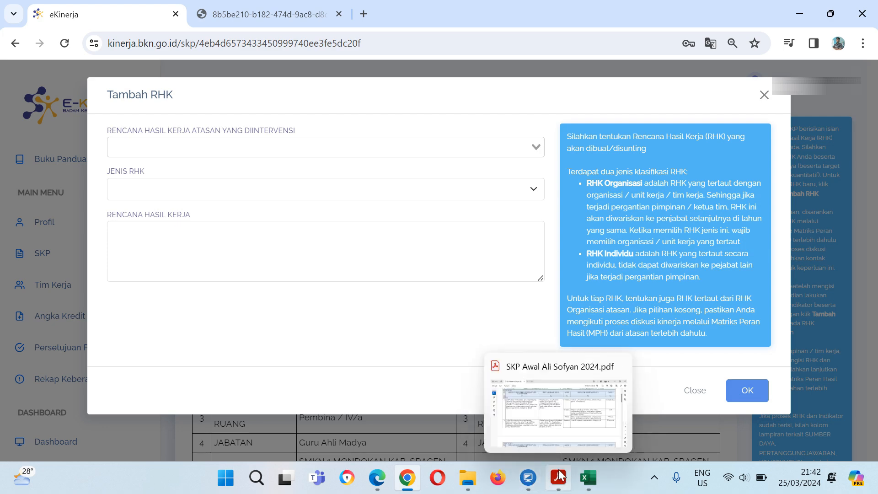
left_click(558, 435)
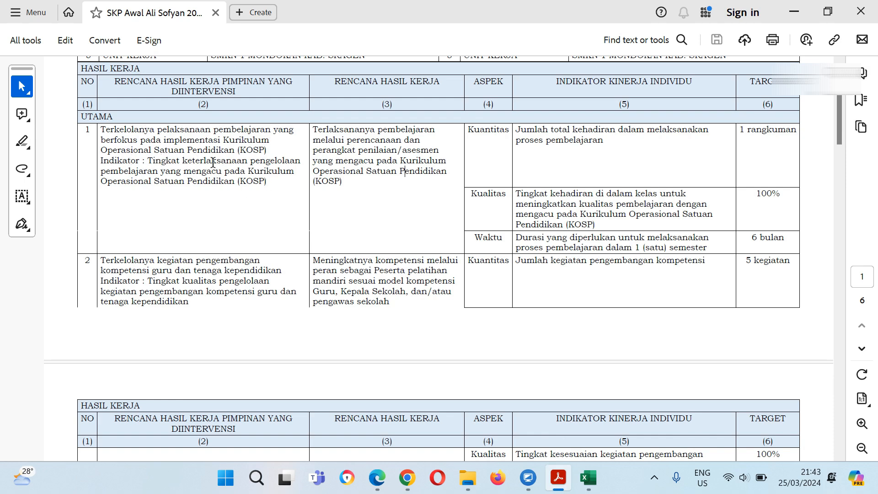
left_click(407, 478)
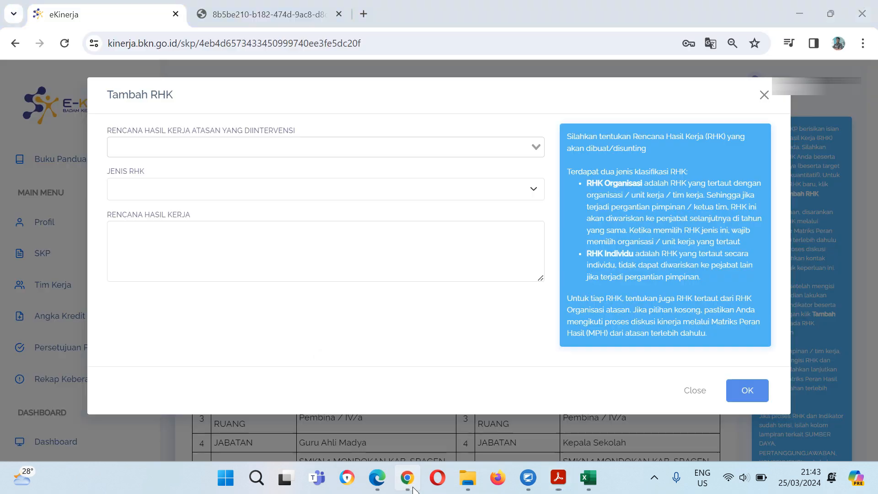
- Link the RHK to the superior's indicator "Tingkat keterlaksanaan pengelolaan pembelajaran yang mengacu pada Kurikulum Operasional Satuan Pendidikan (KOSP)" and set its type to Utama
left_click(294, 150)
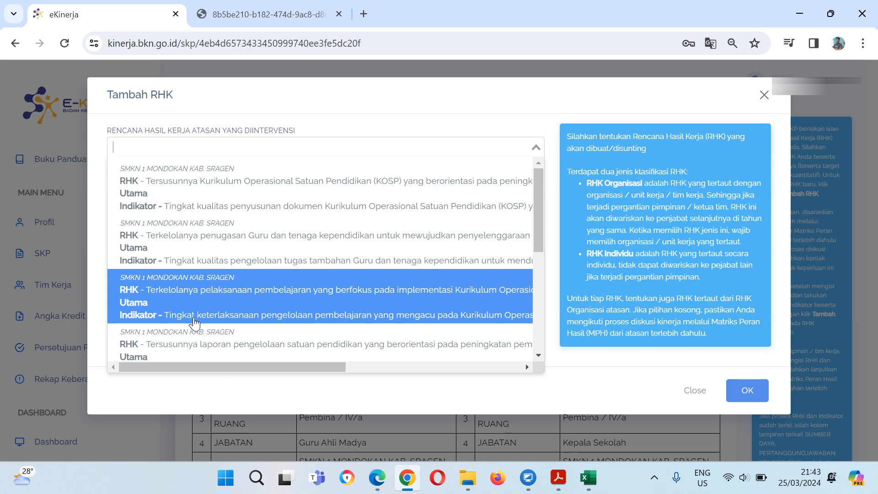
left_click(295, 320)
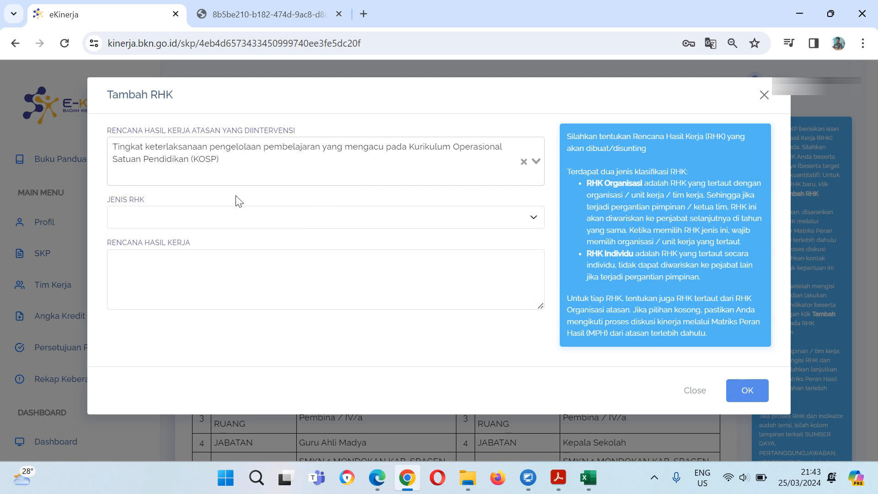
left_click(196, 216)
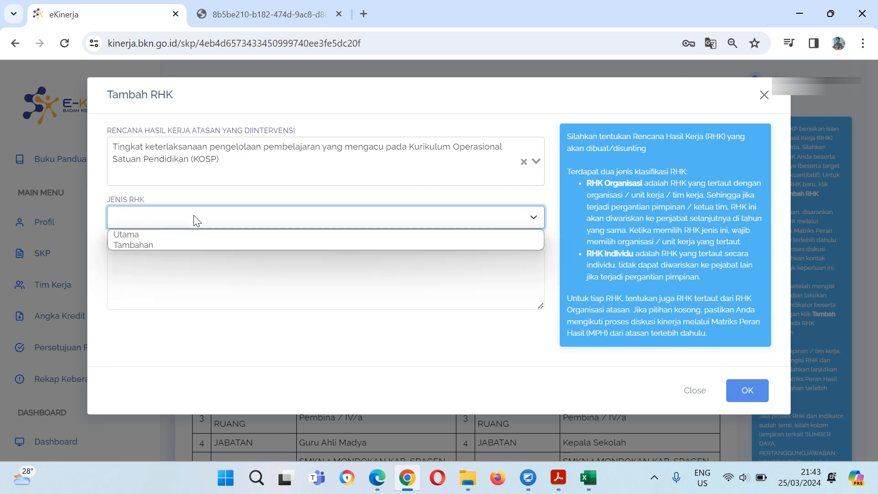
left_click(183, 237)
left_click(174, 269)
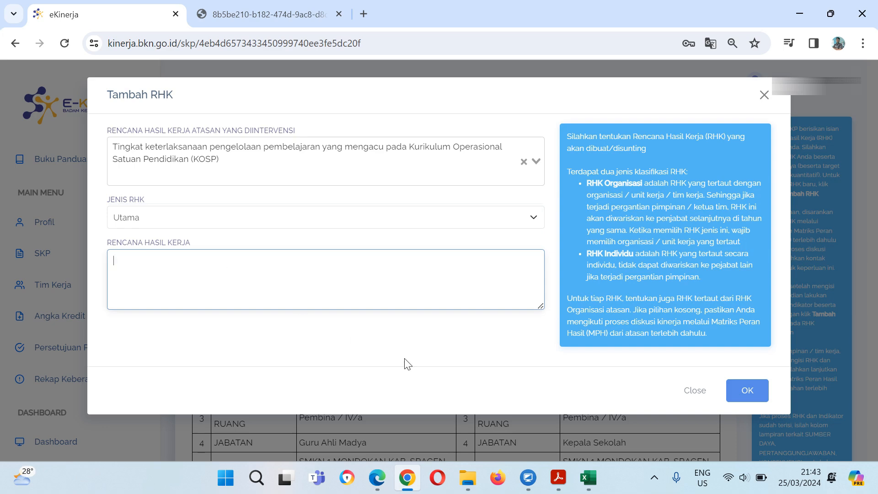
- Switch to the reference PDF in Acrobat and copy the Rencana Hasil Kerja text of Utama entry 1
left_click(559, 477)
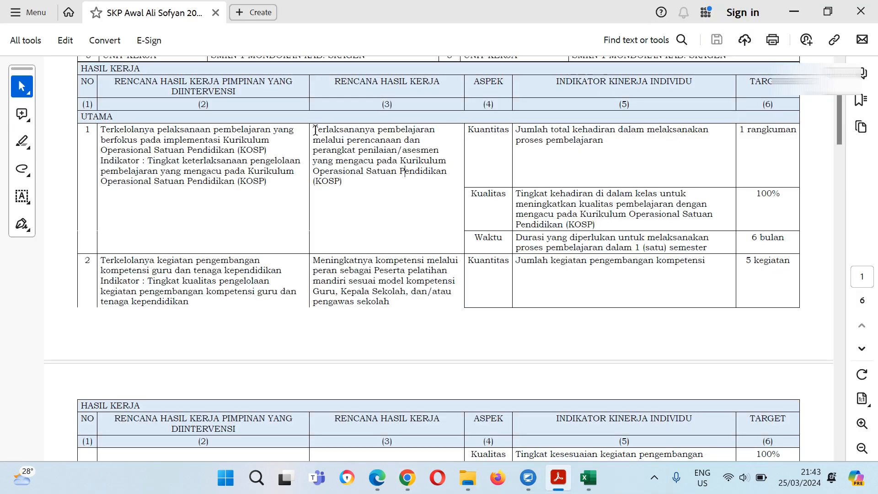
left_click_drag(315, 130, 350, 192)
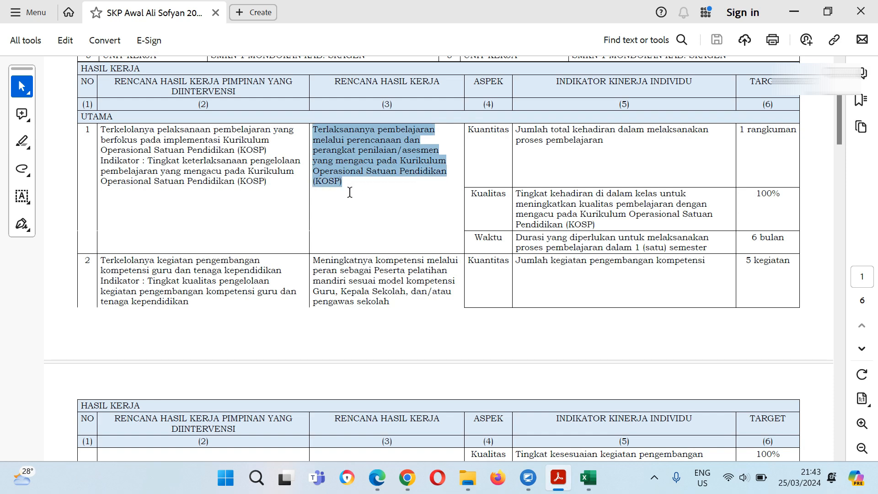
right_click(327, 161)
left_click(350, 174)
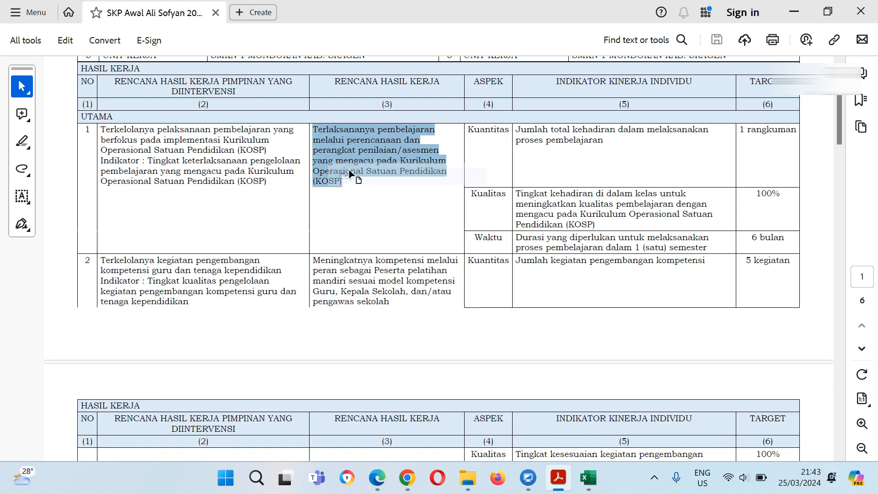
- Return to eKinerja in Chrome, paste the copied text as the Rencana Hasil Kerja and save the RHK
left_click(407, 476)
left_click(199, 275)
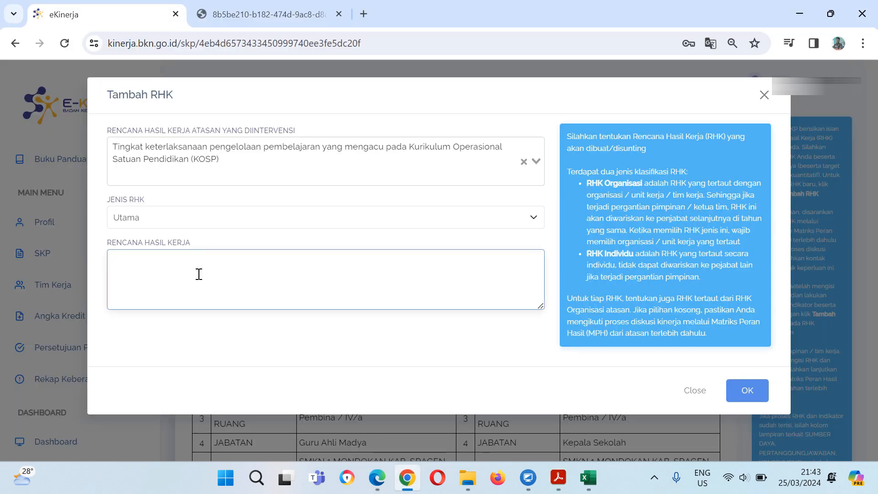
right_click(198, 274)
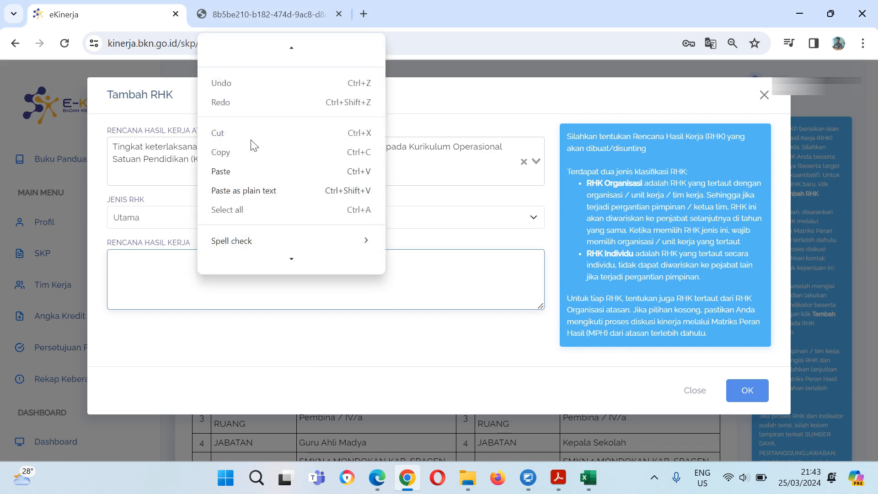
left_click(253, 176)
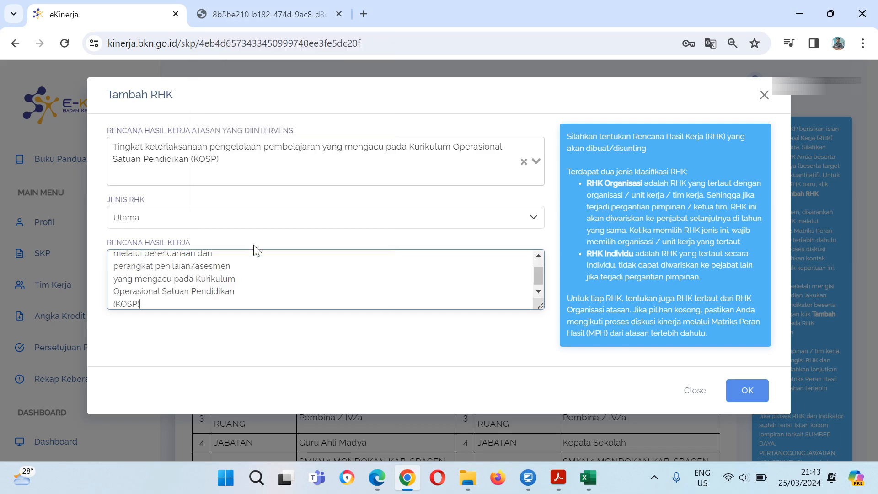
scroll(257, 257, "up", 1)
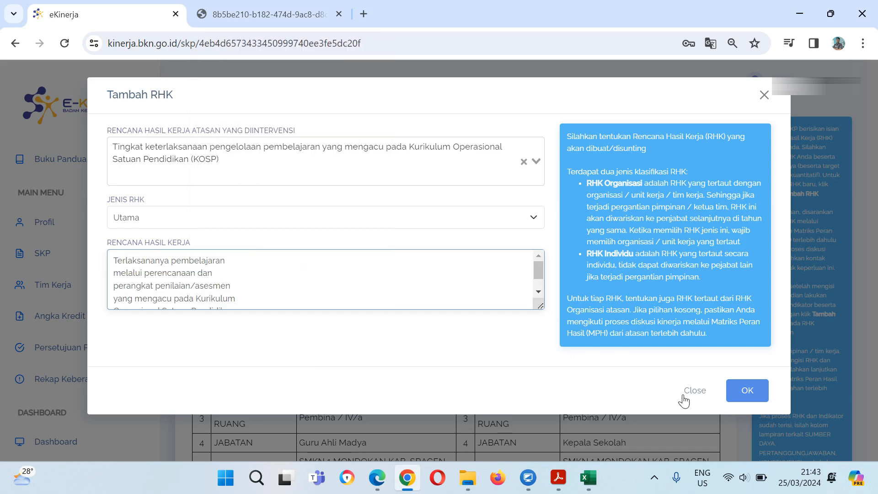
left_click(742, 390)
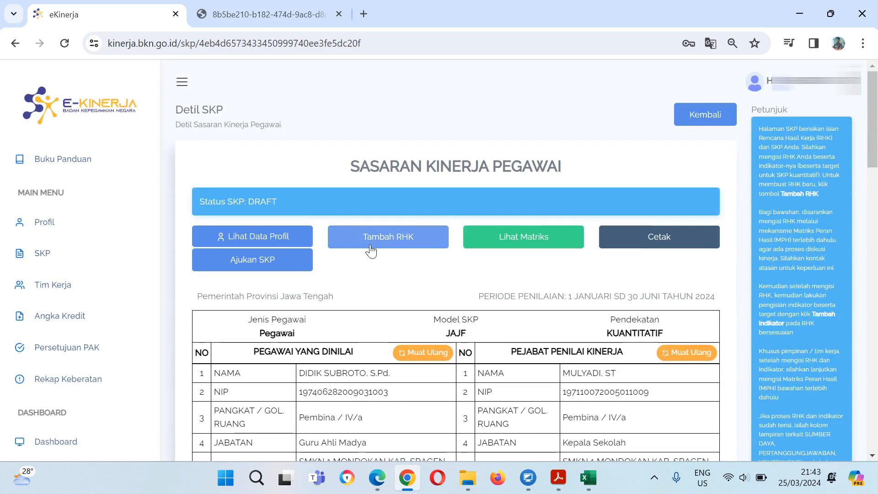
- Start a new indicator for Utama entry 1 in the Hasil Kerja table with the aspect Kuantitas
scroll(488, 244, "down", 10)
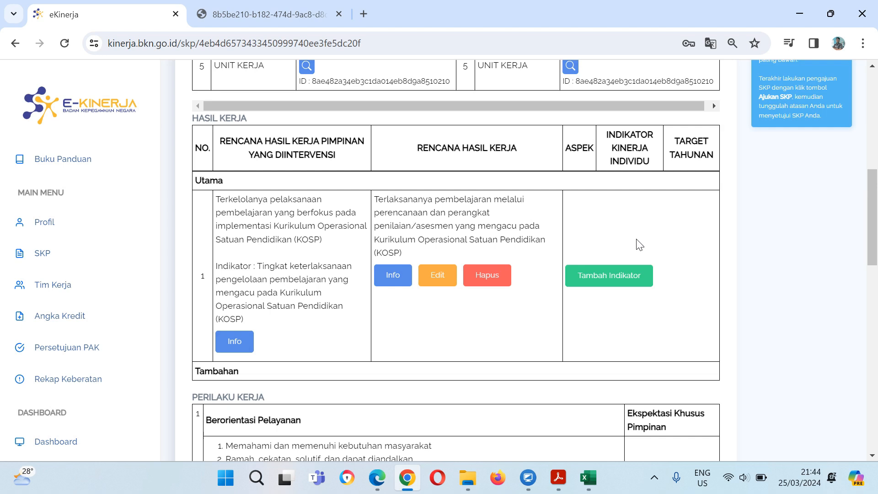
left_click(607, 285)
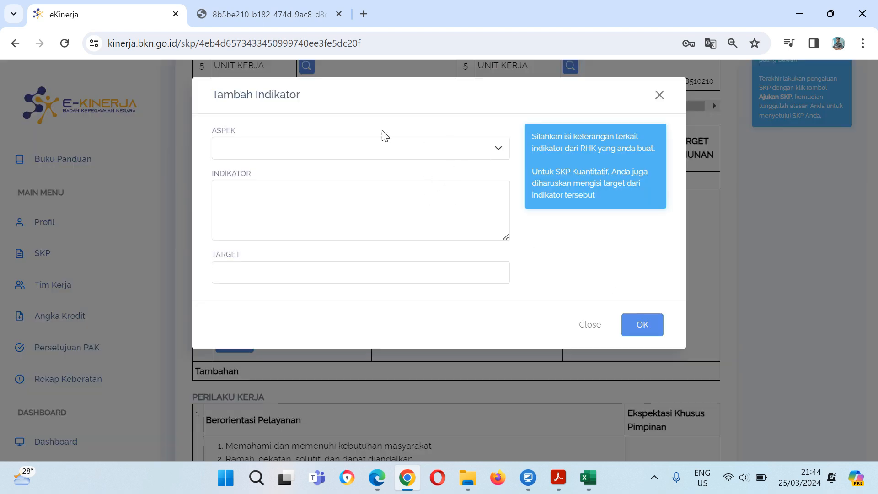
left_click(484, 152)
left_click(447, 177)
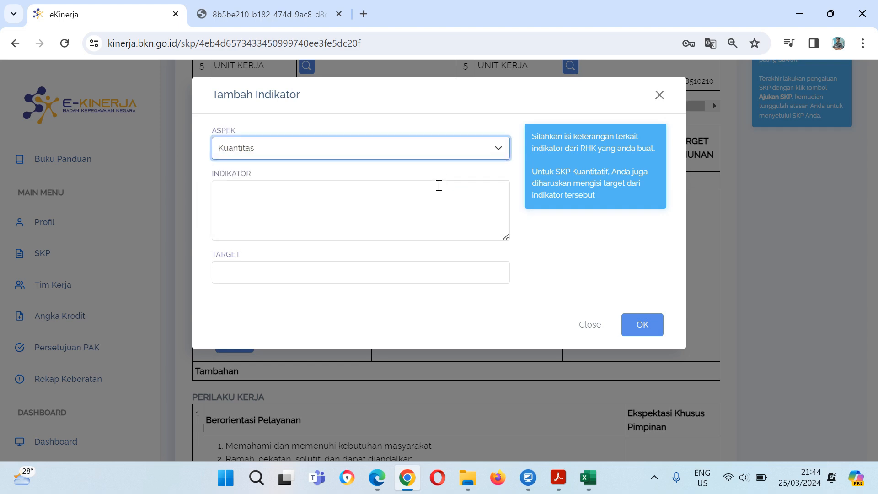
left_click(425, 195)
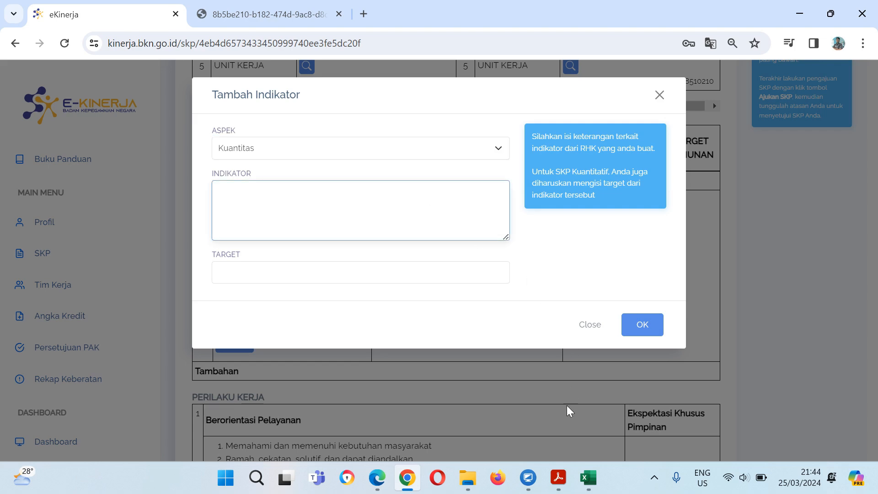
- Switch to the reference PDF in Acrobat and copy the Kuantitas indicator text of Utama entry 1
left_click(557, 478)
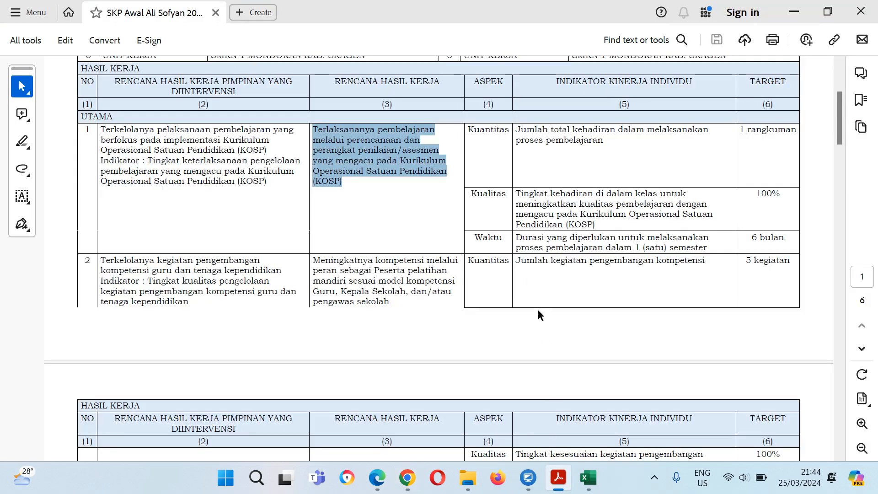
left_click_drag(518, 131, 592, 145)
left_click(514, 149)
right_click(572, 144)
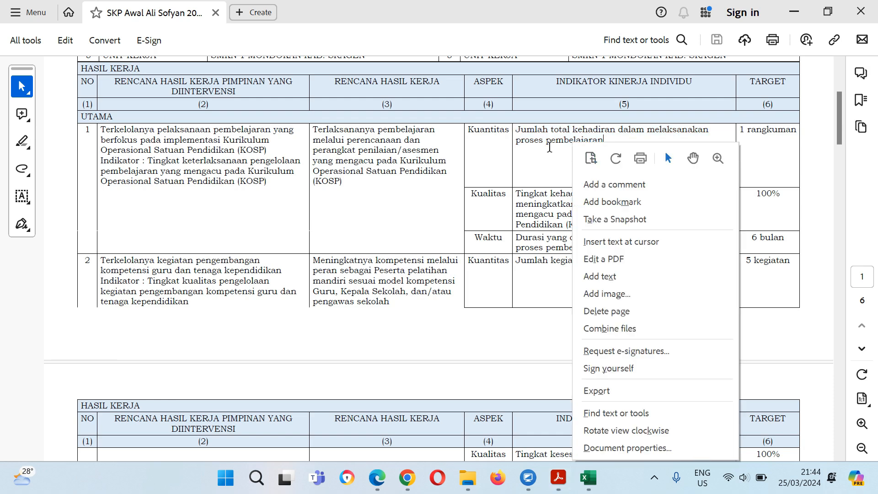
left_click(518, 130)
left_click_drag(603, 144, 520, 131)
right_click(530, 133)
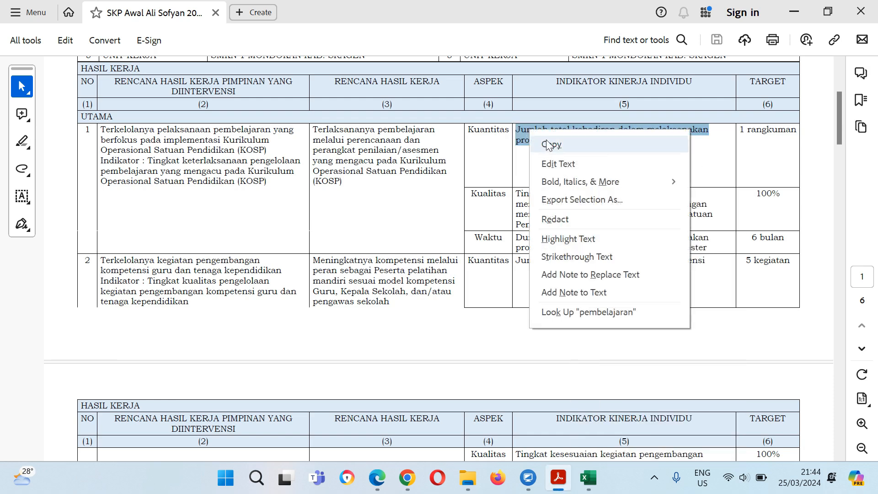
left_click(552, 144)
- Return to eKinerja in Chrome and paste "Jumlah total kehadiran dalam melaksanakan proses pembelajaran" as the indicator
left_click(402, 487)
left_click(276, 237)
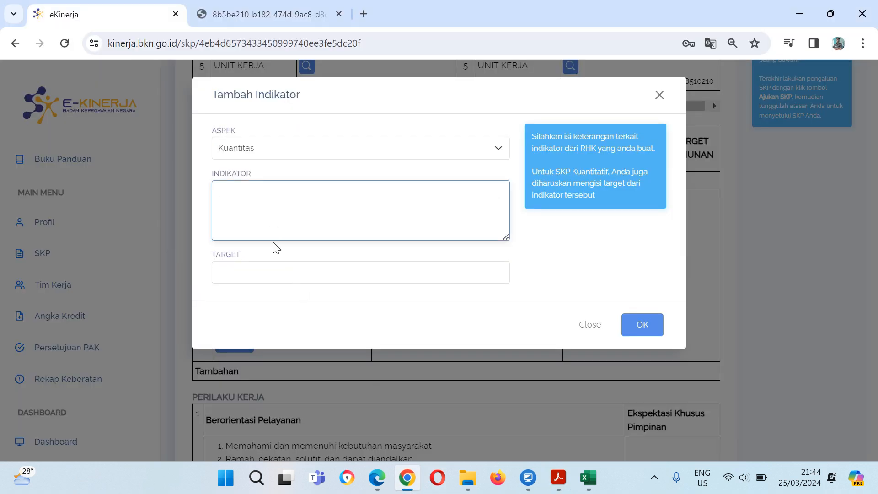
right_click(274, 208)
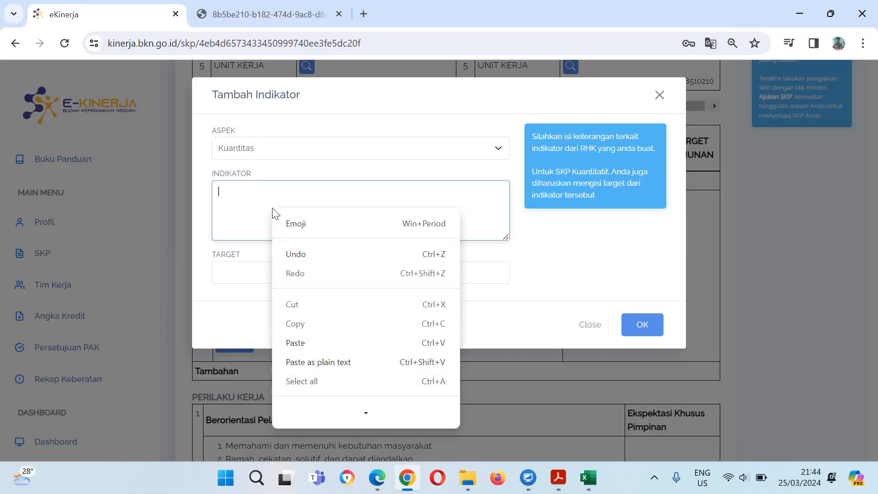
left_click(320, 343)
- Check the Kuantitas target in the reference PDF, set the indicator's target to 1 rangkuman and save it
left_click(311, 273)
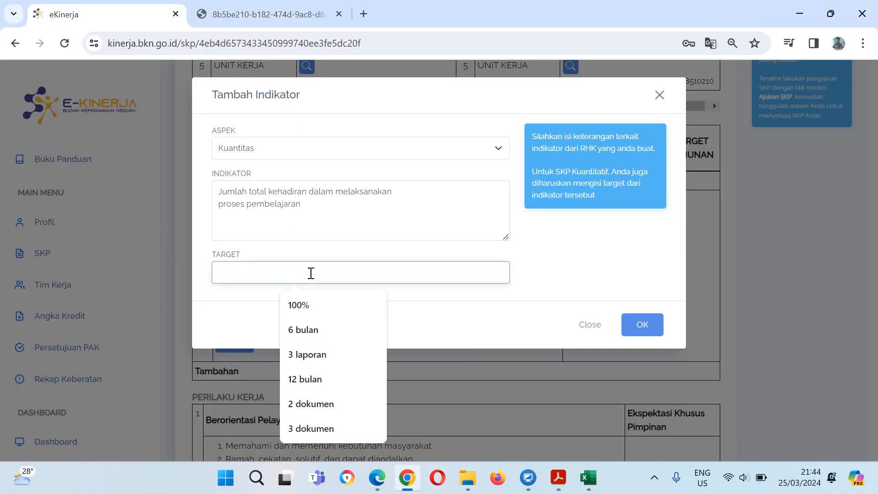
left_click(568, 481)
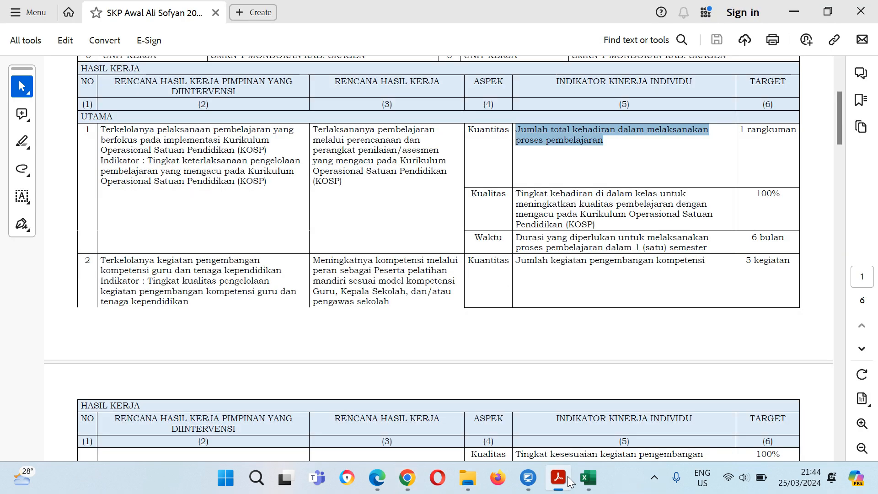
left_click(407, 480)
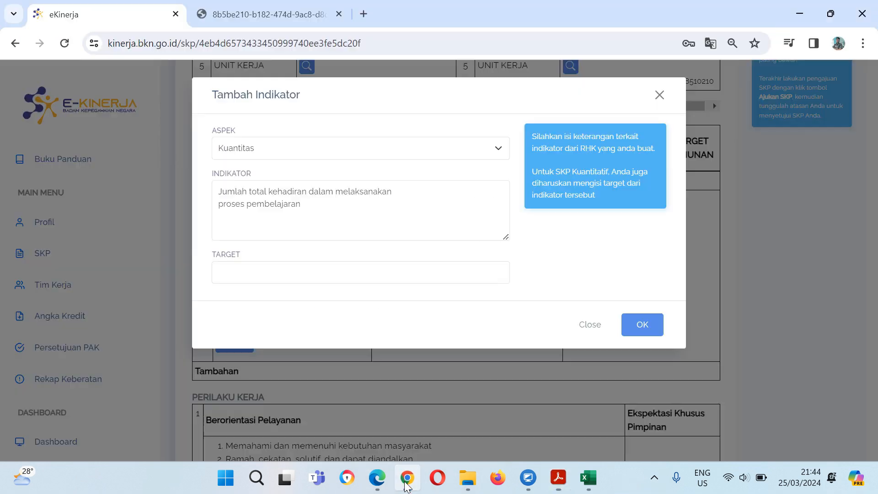
left_click(288, 280)
scroll(301, 320, "down", 1)
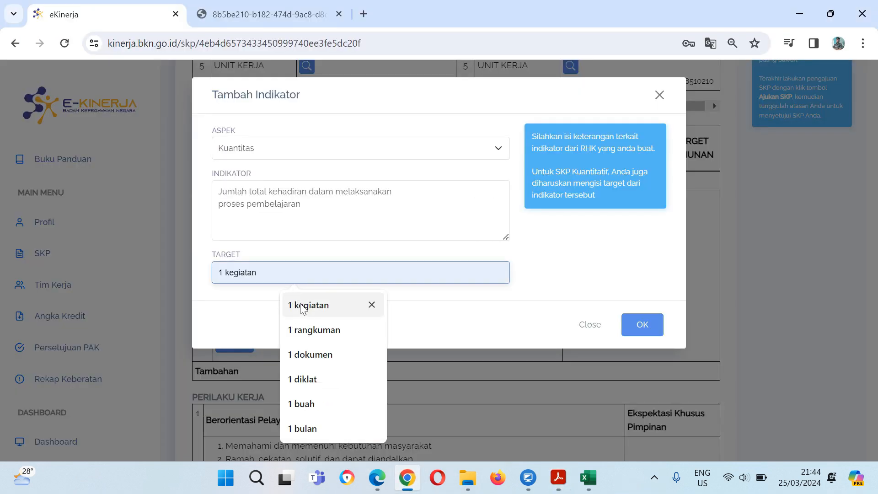
left_click(314, 330)
left_click(649, 325)
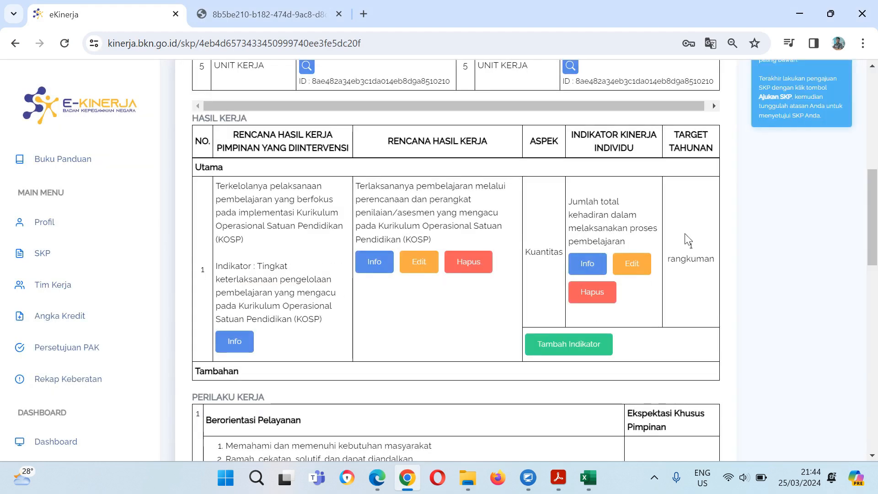
- Start a second indicator for Utama entry 1 with the aspect Kualitas
left_click(584, 350)
left_click(489, 155)
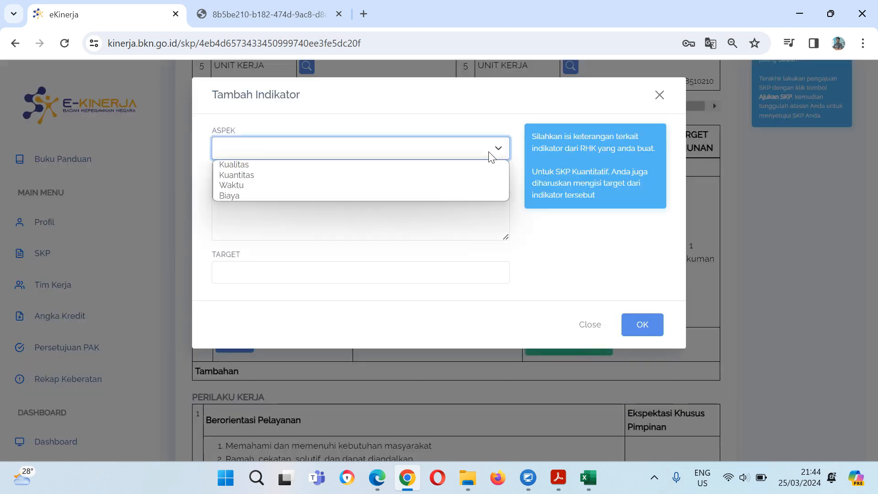
left_click(473, 166)
left_click(413, 202)
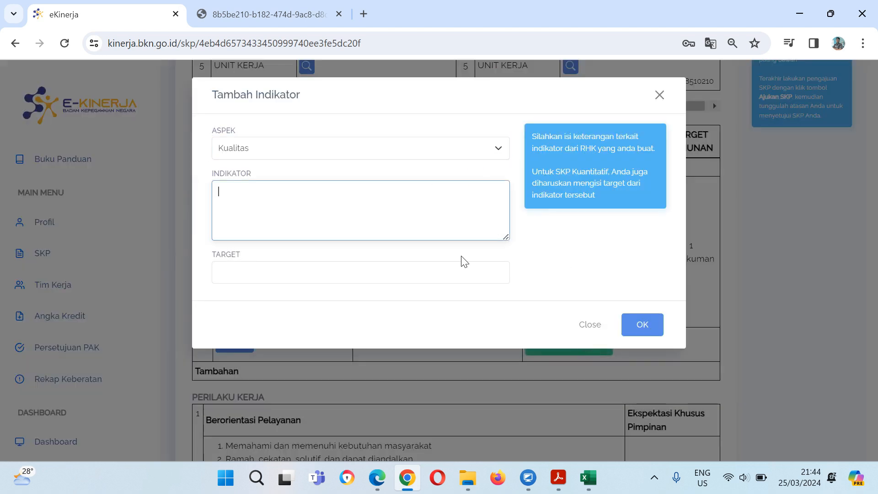
- Switch to the reference PDF in Acrobat and copy the Kualitas indicator text of Utama entry 1
left_click(558, 478)
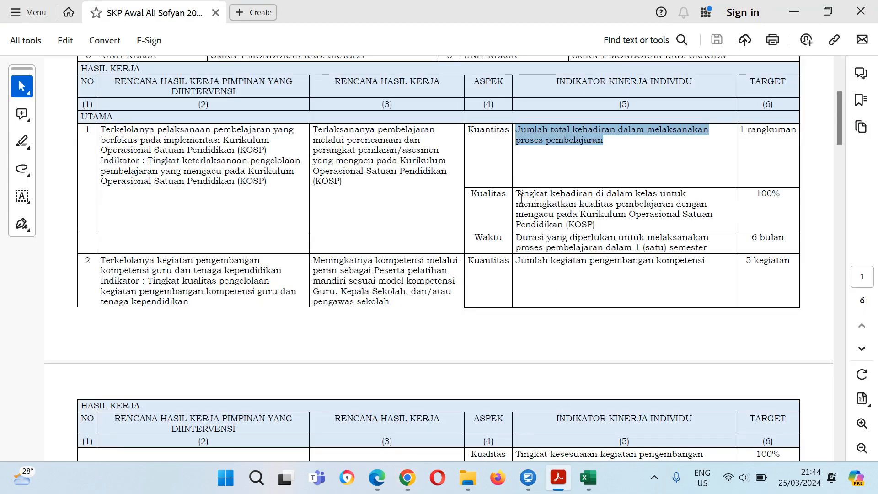
left_click_drag(515, 196, 592, 227)
right_click(574, 226)
left_click(604, 232)
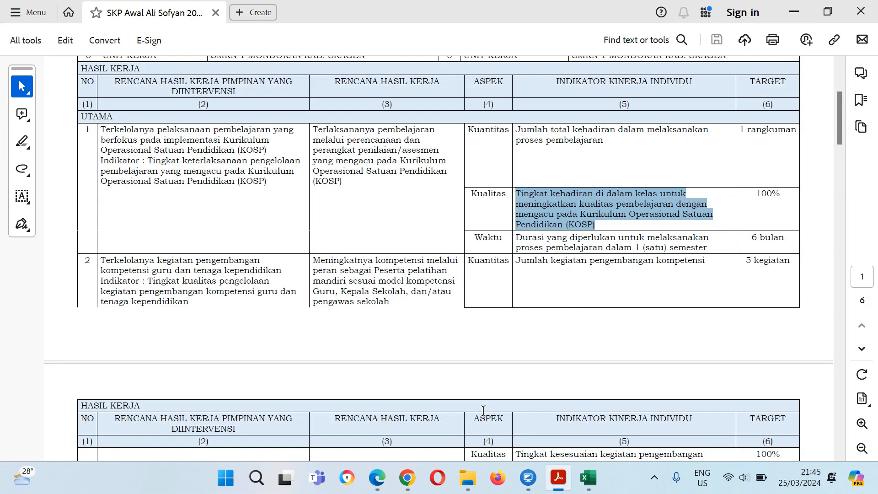
- Return to eKinerja in Chrome, paste the copied Kualitas indicator text, set its target to 100% and save the indicator
left_click(407, 478)
left_click(369, 213)
right_click(369, 215)
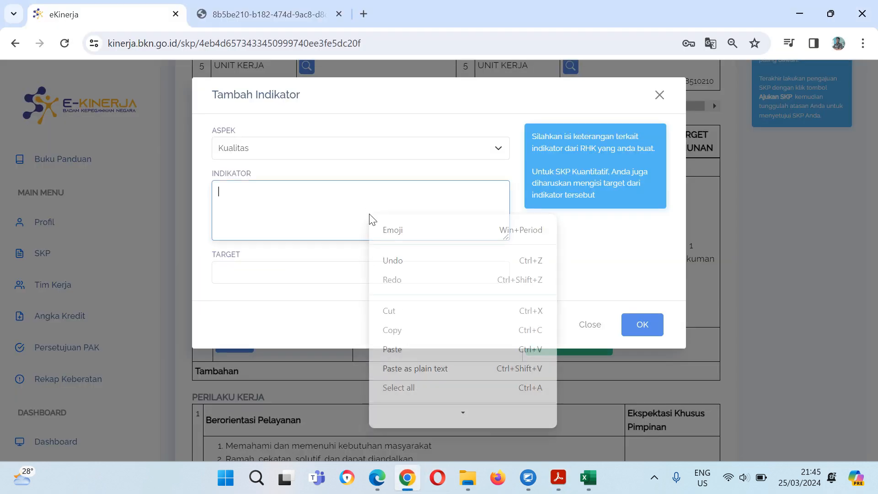
left_click(407, 343)
left_click(296, 274)
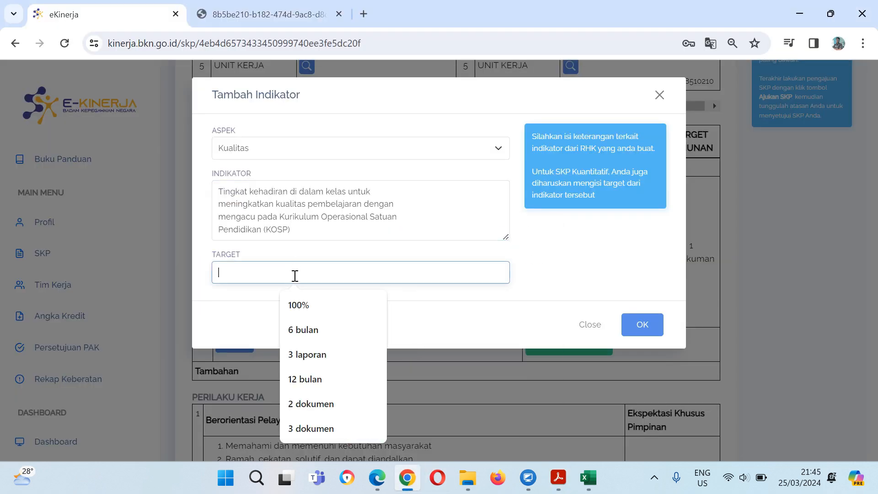
left_click(315, 297)
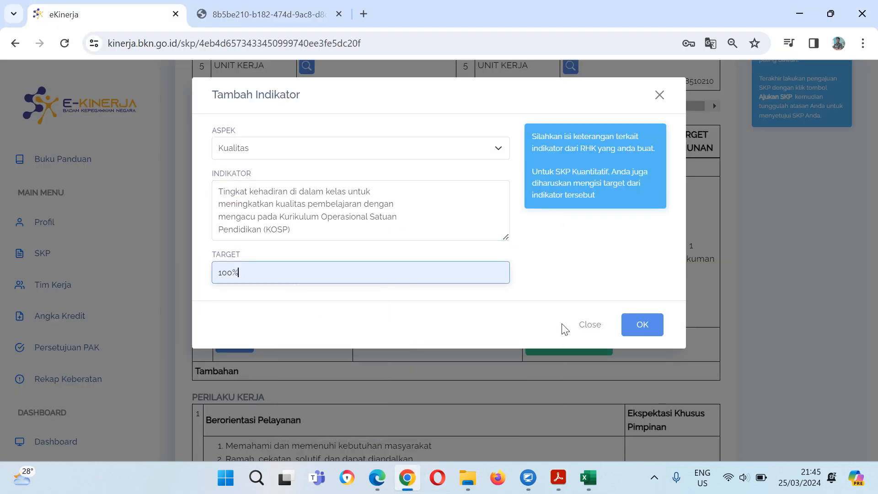
left_click(645, 326)
- Start a third indicator for Utama entry 1 with the aspect Waktu
scroll(557, 304, "down", 3)
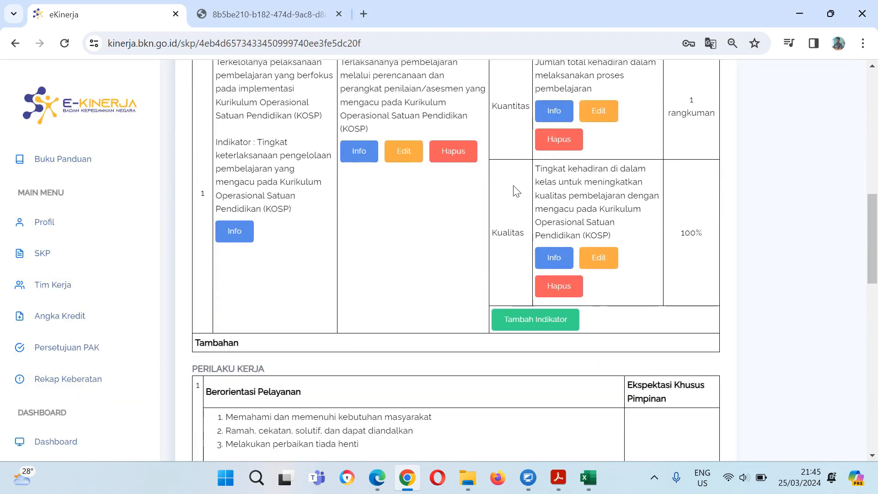
left_click(532, 319)
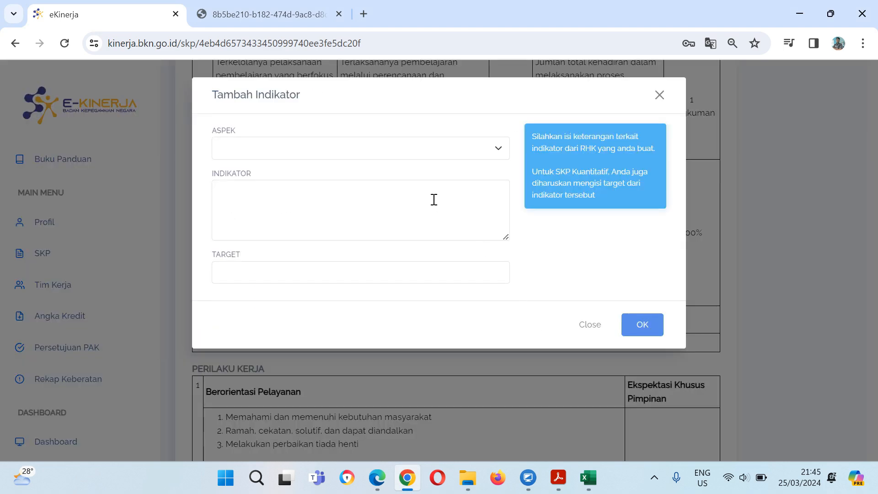
left_click(444, 154)
left_click(407, 188)
left_click(370, 215)
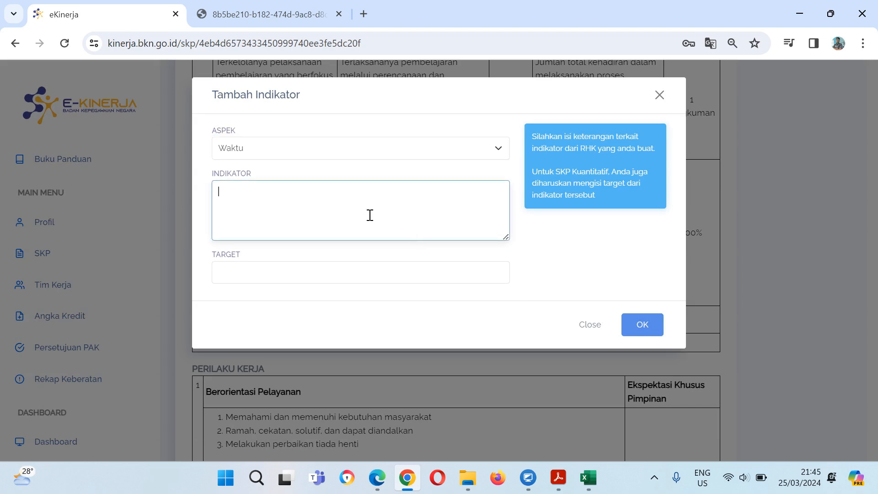
- Switch to the reference PDF in Acrobat and copy the Waktu indicator text of Utama entry 1
left_click(558, 478)
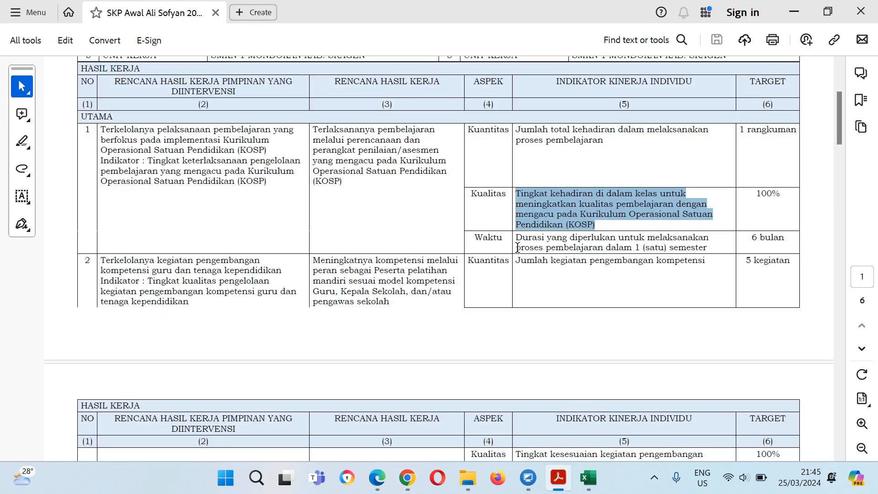
left_click_drag(518, 238, 700, 248)
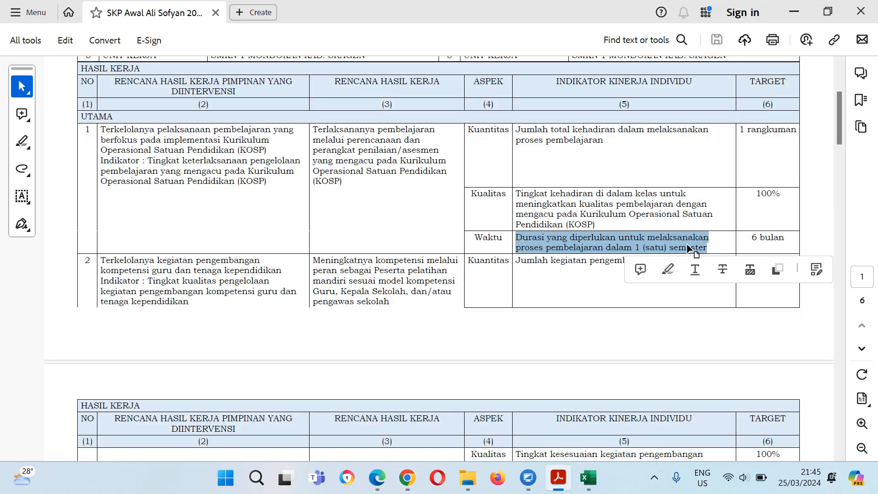
right_click(692, 248)
left_click(712, 267)
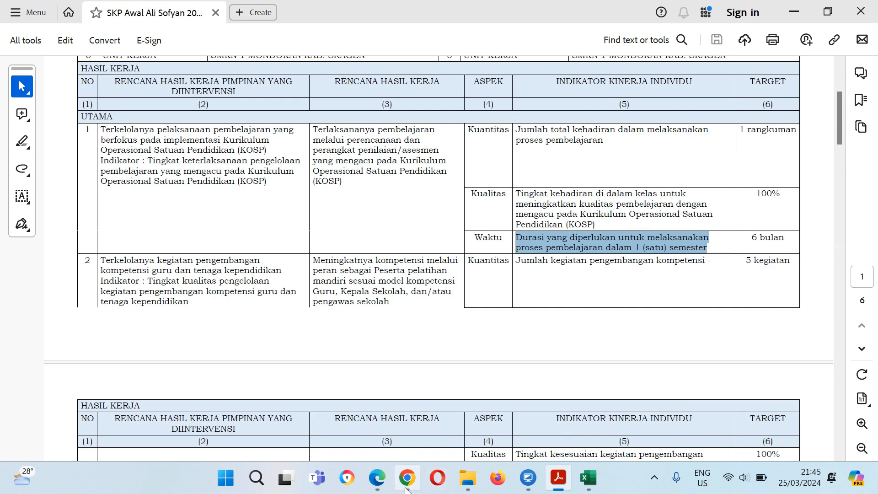
- Return to eKinerja in Chrome, paste the copied Waktu indicator text, set its target to 6 bulan and save the indicator
left_click(403, 394)
left_click(326, 234)
key("ctrl+v")
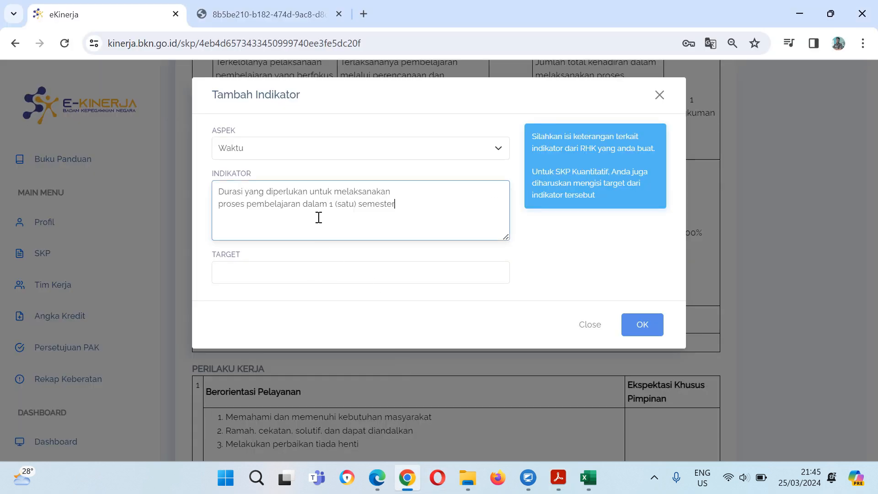
left_click(321, 275)
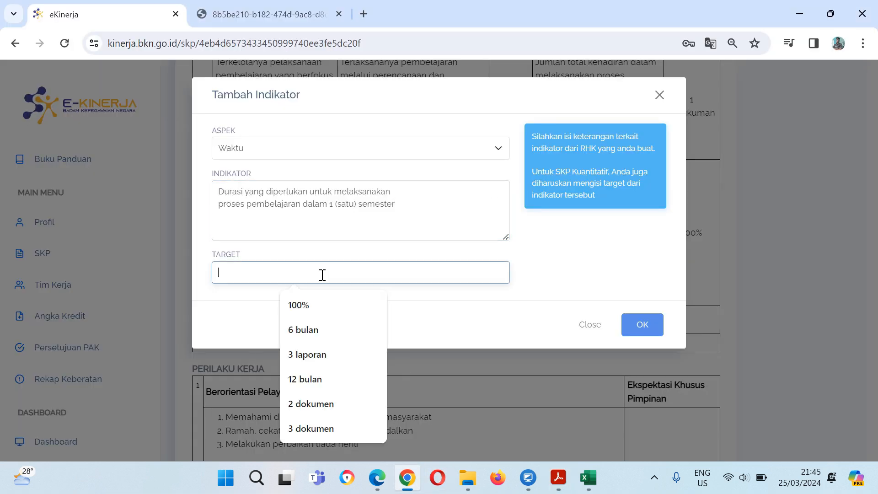
left_click(322, 326)
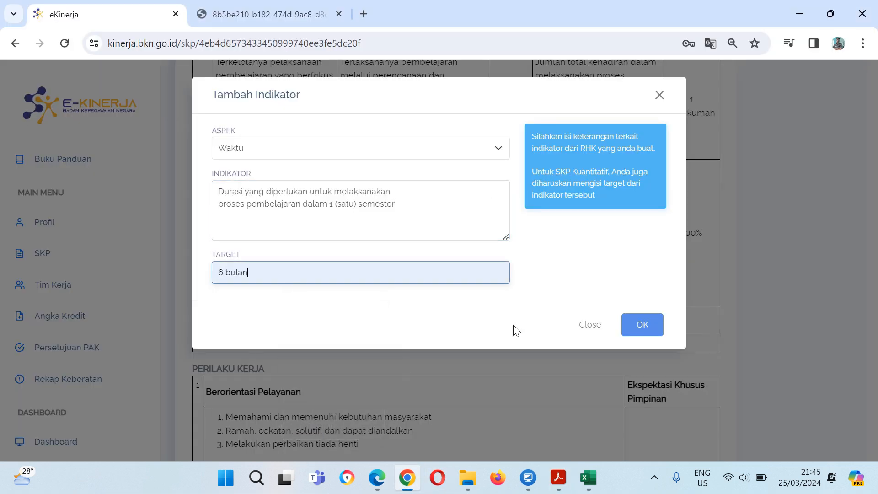
left_click(635, 323)
- Start a new RHK, list the superior's RHKs and check in the reference PDF in Acrobat which one Utama entry 2 uses
scroll(490, 202, "up", 2)
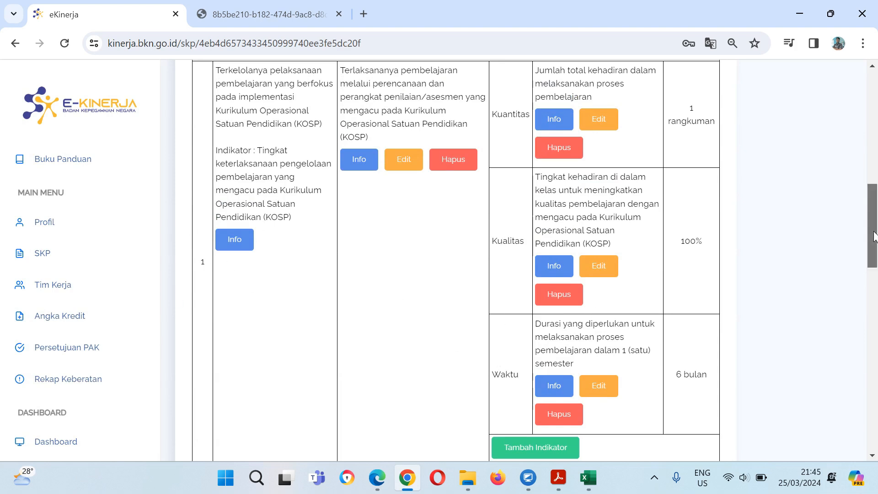
left_click_drag(874, 236, 874, 73)
left_click(415, 236)
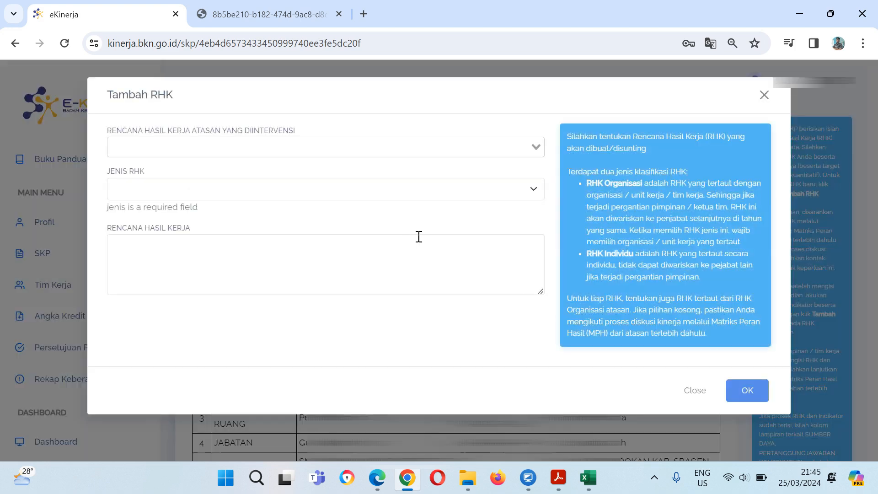
left_click(253, 145)
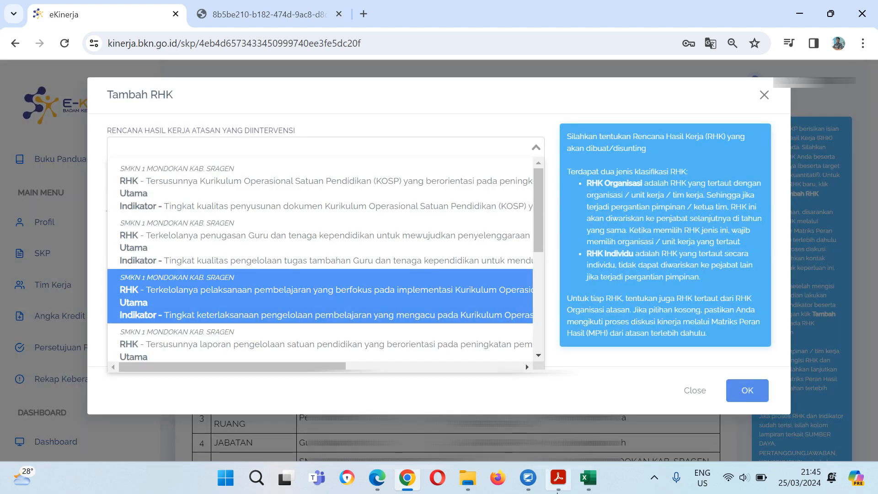
left_click(558, 477)
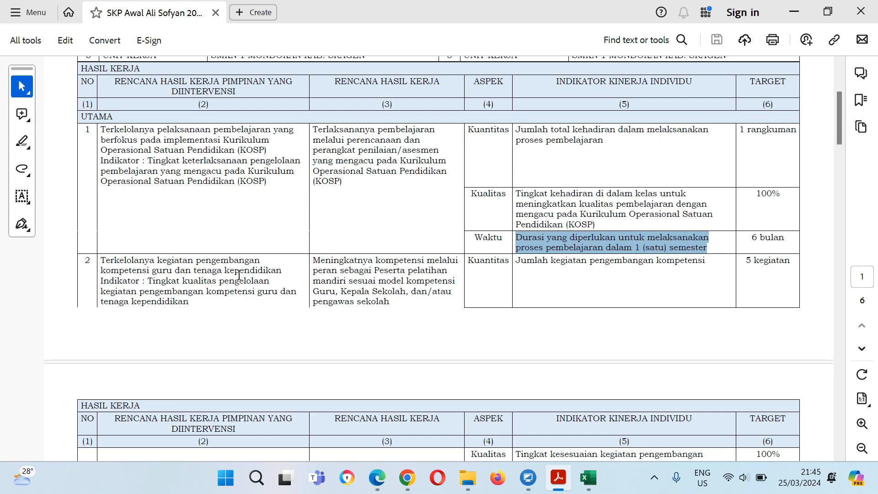
- Back in eKinerja in Chrome, choose the superior's RHK "Terkelolanya kegiatan pengembangan kompetensi guru dan tenaga kependidikan" for the new RHK
left_click(407, 478)
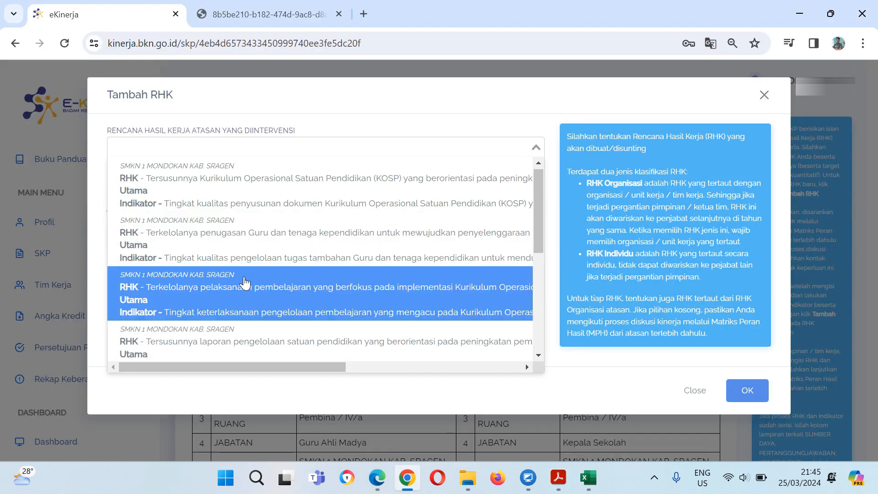
scroll(245, 288, "down", 1)
scroll(252, 331, "down", 1)
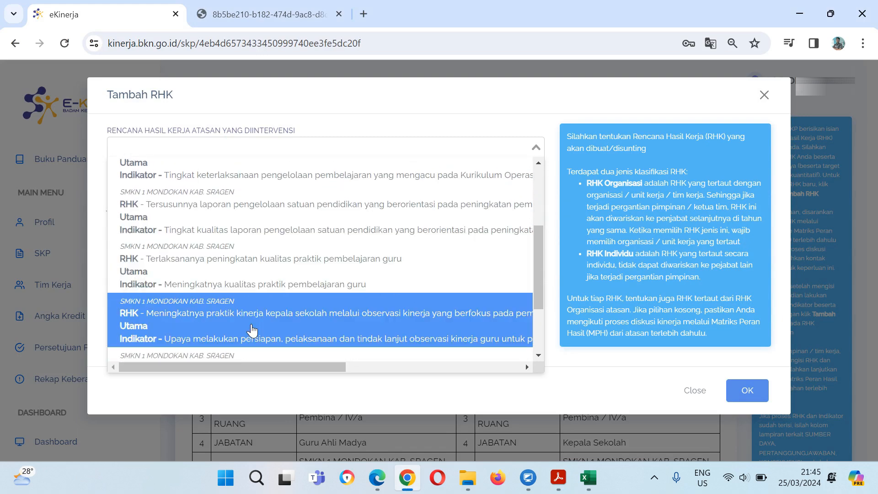
scroll(252, 331, "up", 3)
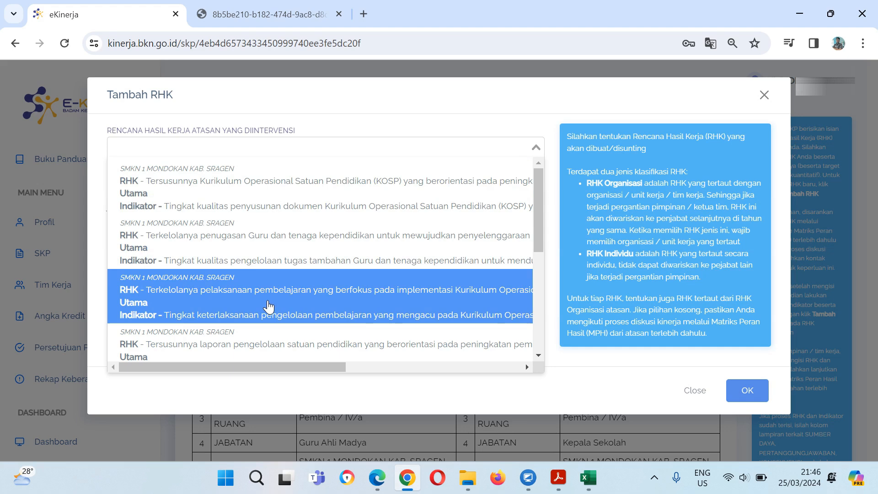
scroll(269, 304, "down", 1)
scroll(270, 302, "down", 3)
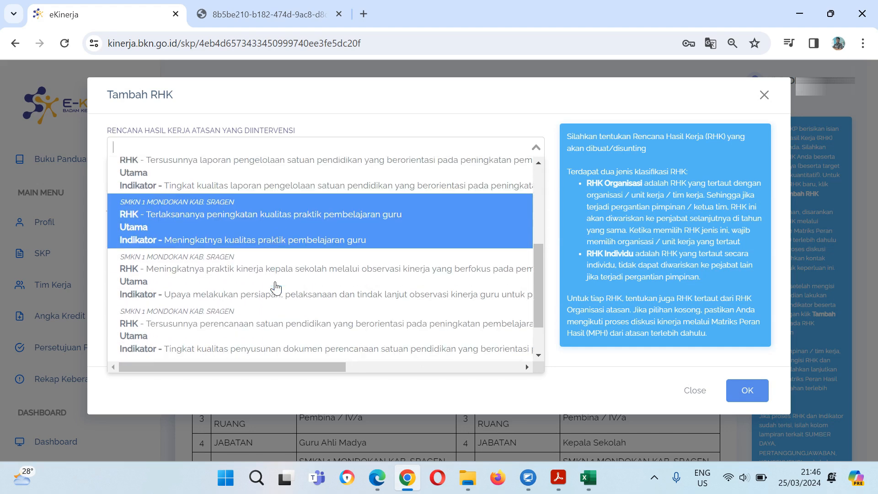
scroll(276, 289, "down", 1)
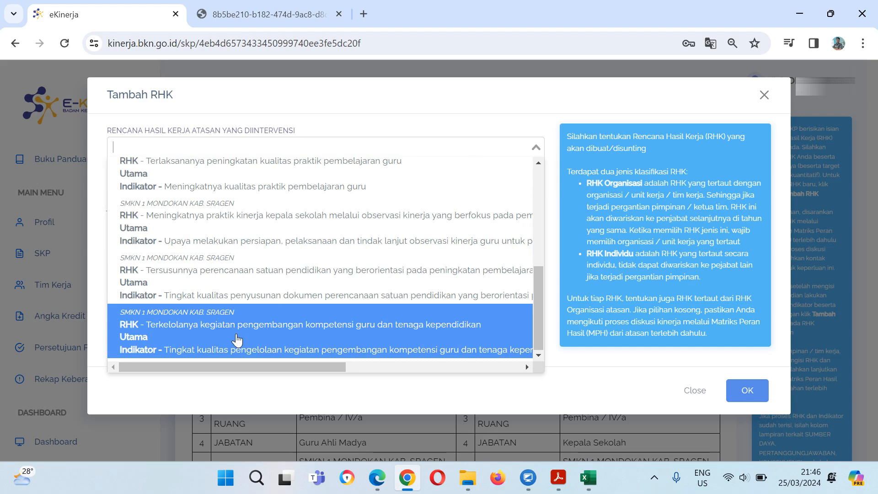
left_click(237, 340)
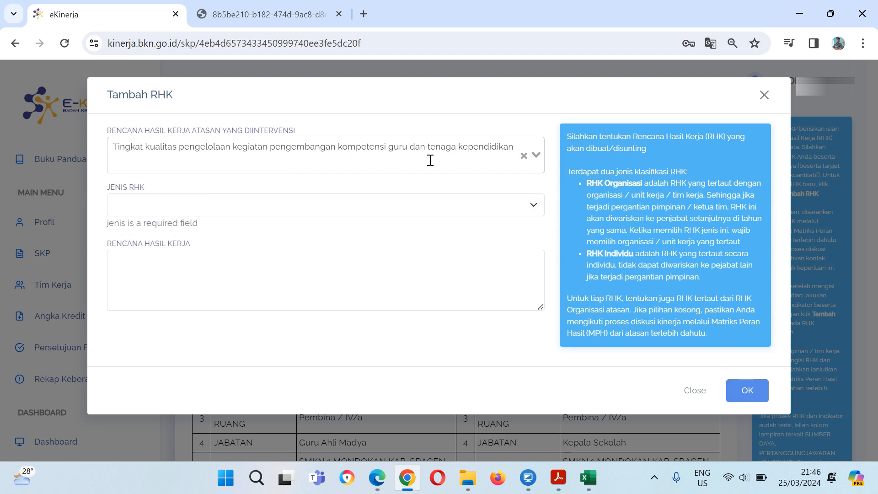
- Set the new RHK's type to Utama
left_click(205, 212)
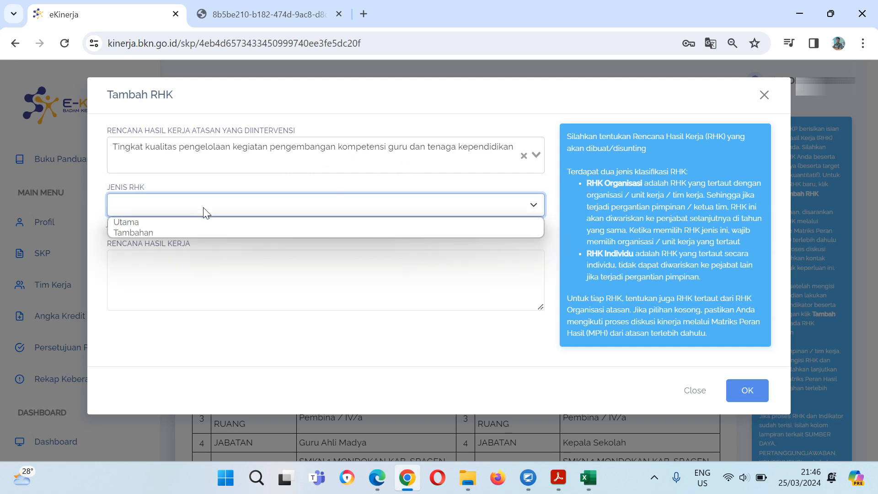
left_click(200, 221)
left_click(206, 263)
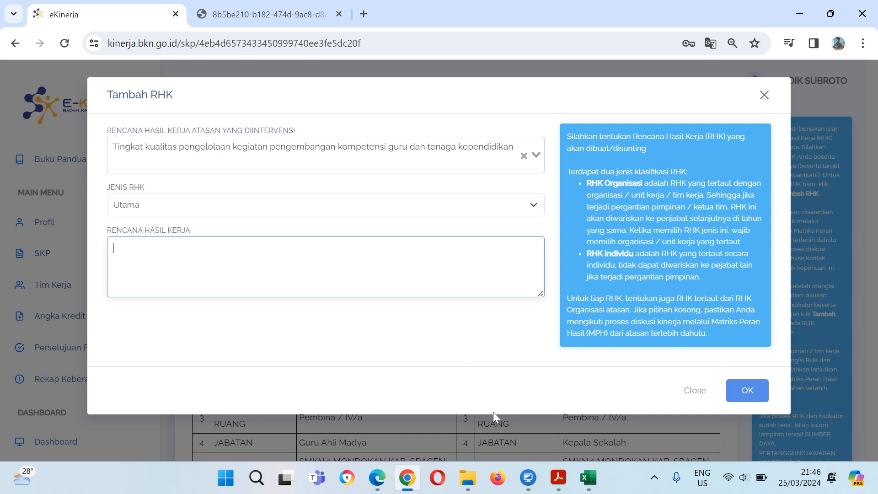
- Switch to the reference PDF in Acrobat and copy the Rencana Hasil Kerja text of Utama entry 2
left_click(559, 478)
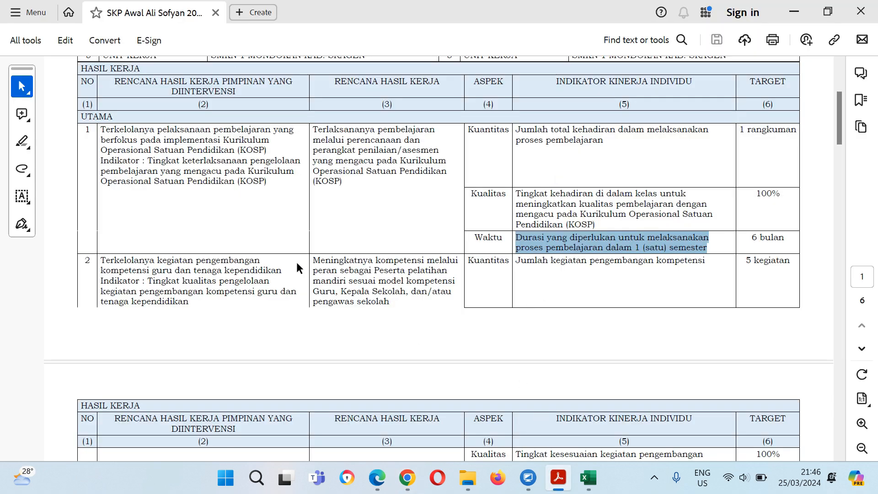
left_click_drag(311, 262, 390, 302)
key("ctrl+c")
right_click(342, 283)
left_click(363, 99)
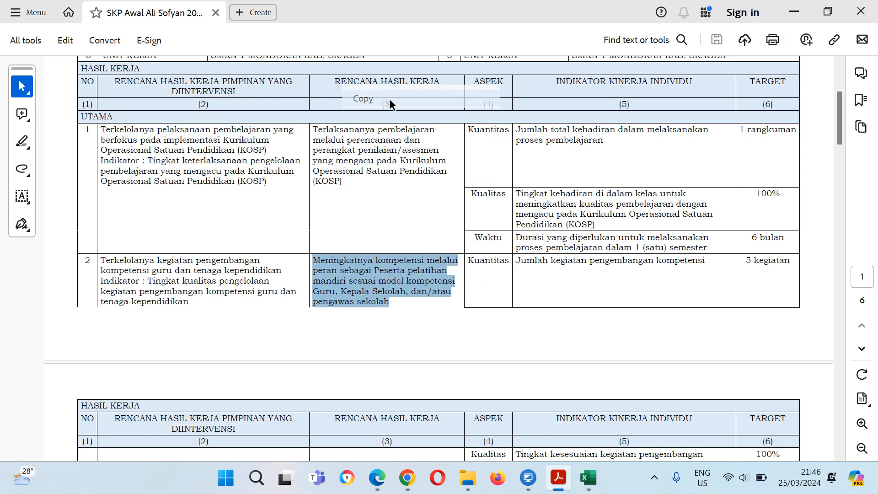
- Return to eKinerja in Chrome, paste the copied text as the Rencana Hasil Kerja and save the new RHK
left_click(407, 478)
left_click(252, 259)
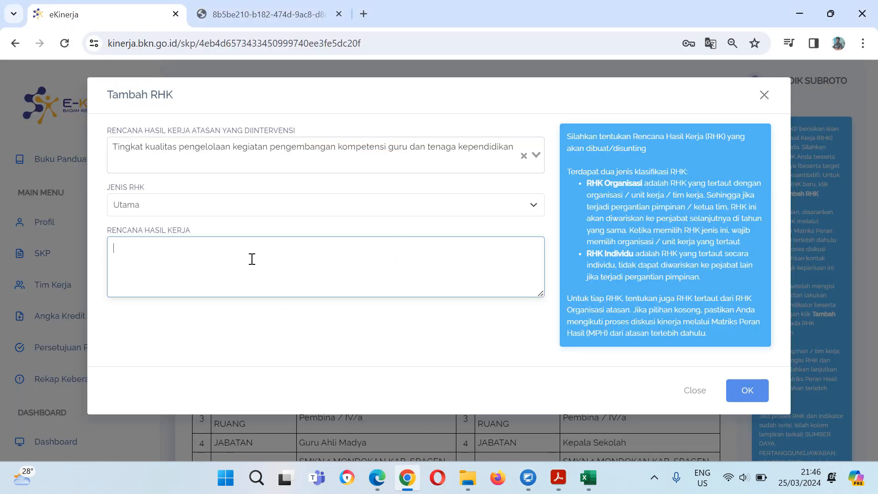
right_click(252, 259)
left_click(288, 160)
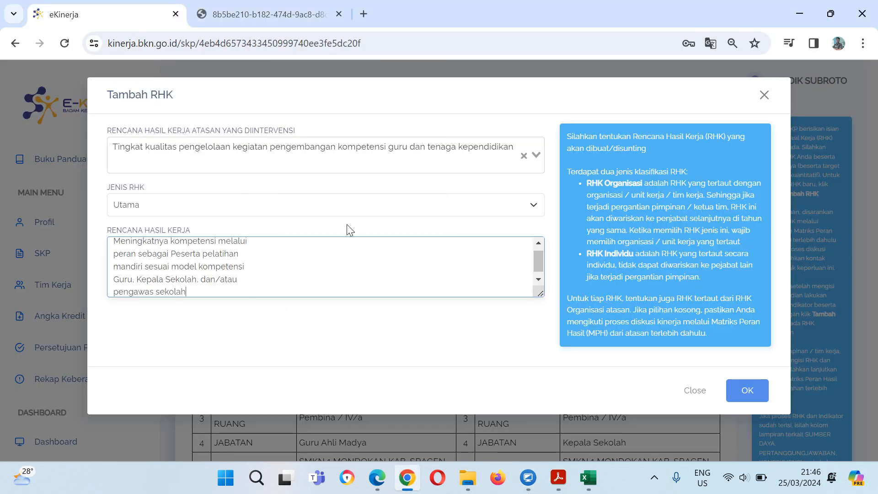
left_click(748, 392)
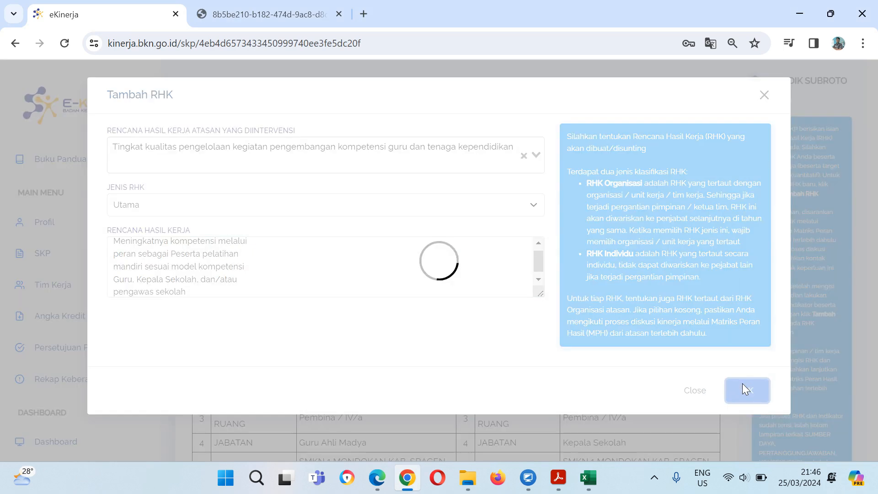
- Start an indicator for Utama entry 2 with the aspect Kuantitas
scroll(803, 362, "down", 2)
scroll(434, 251, "down", 3)
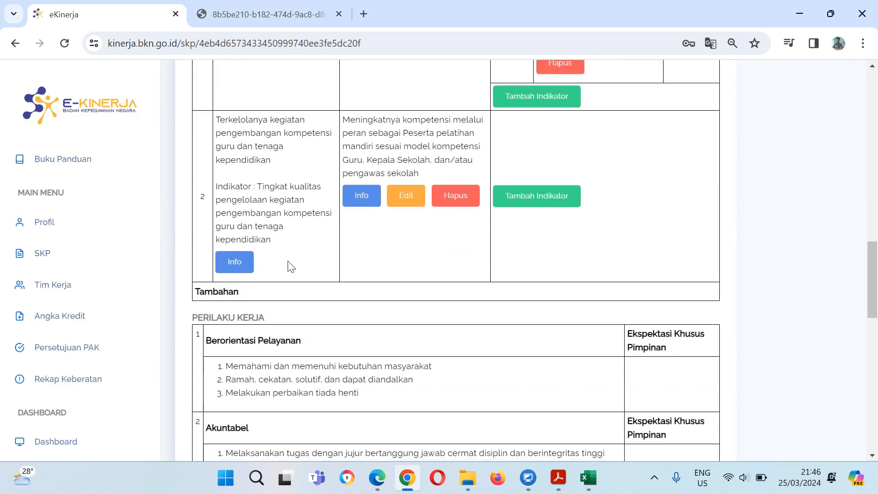
scroll(579, 225, "up", 1)
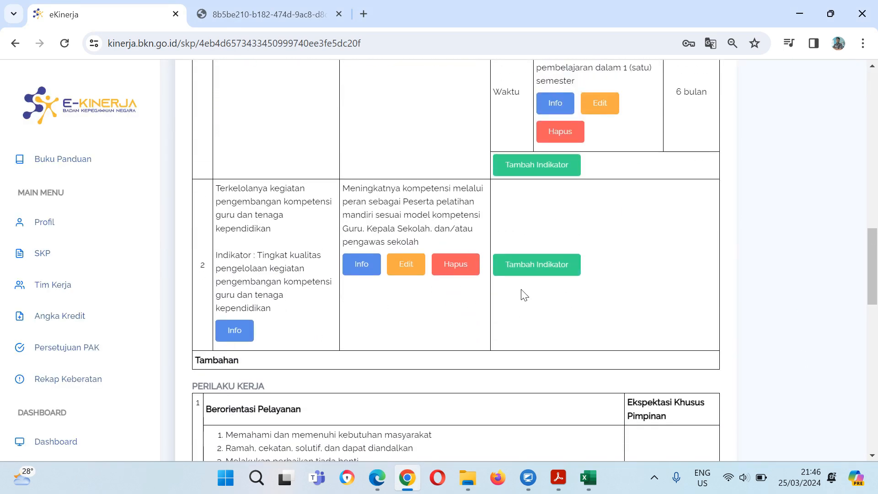
scroll(555, 258, "up", 4)
scroll(555, 258, "down", 4)
left_click(543, 269)
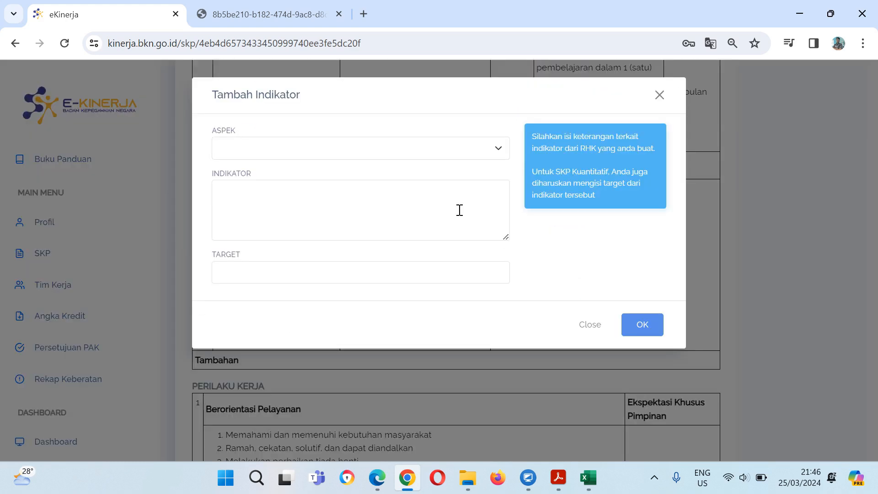
left_click(465, 157)
left_click(430, 179)
left_click(373, 222)
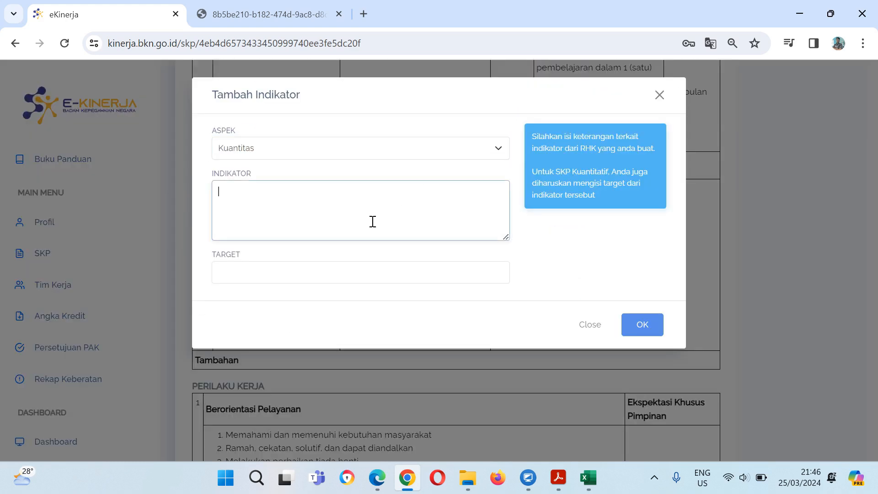
- Switch to the reference PDF in Acrobat and copy the Kuantitas indicator text "Jumlah kegiatan pengembangan kompetensi" of Utama entry 2
left_click(559, 477)
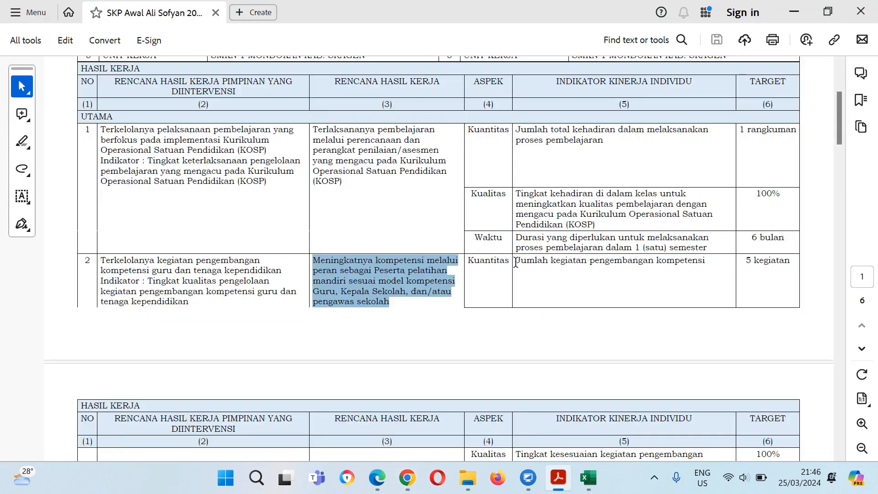
left_click_drag(517, 260, 682, 264)
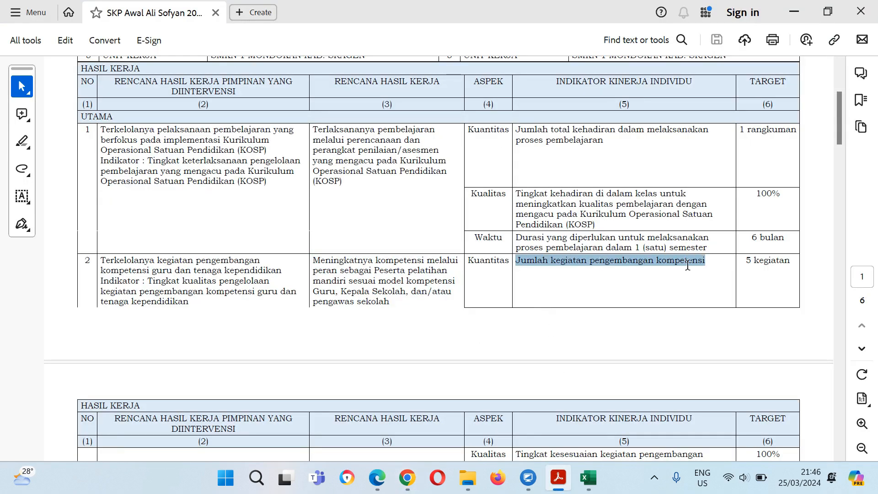
right_click(683, 264)
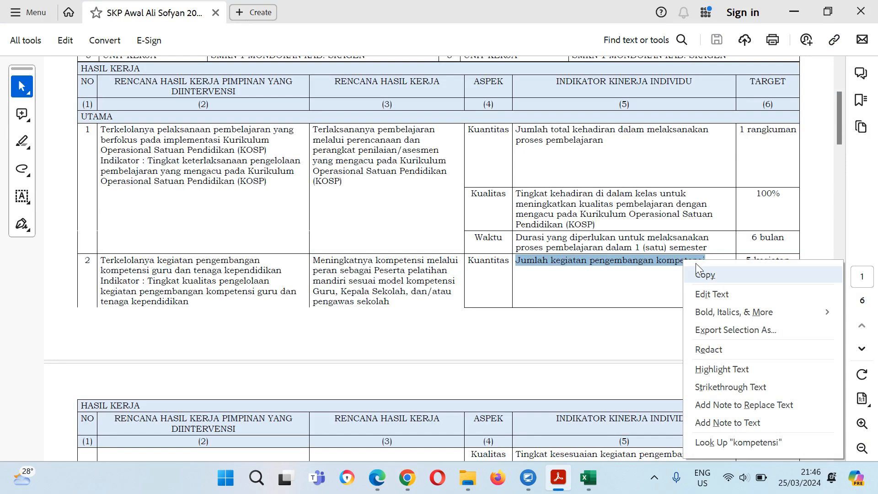
left_click(698, 272)
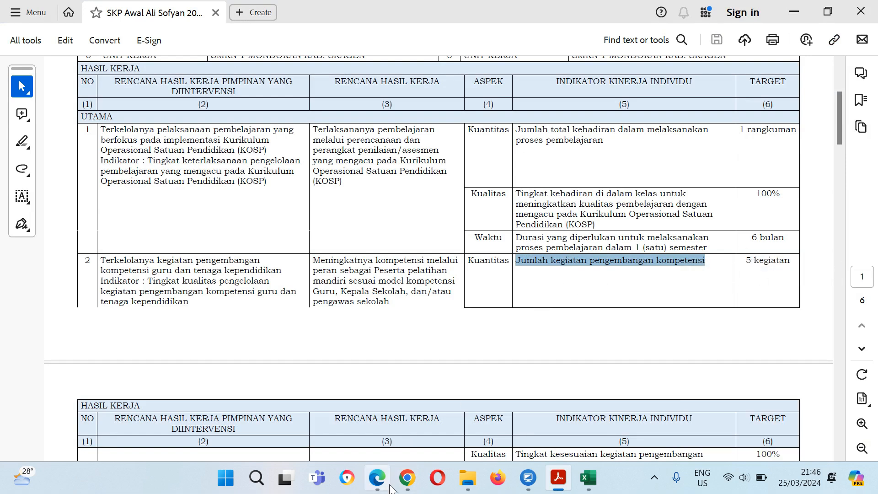
left_click(407, 477)
left_click(288, 223)
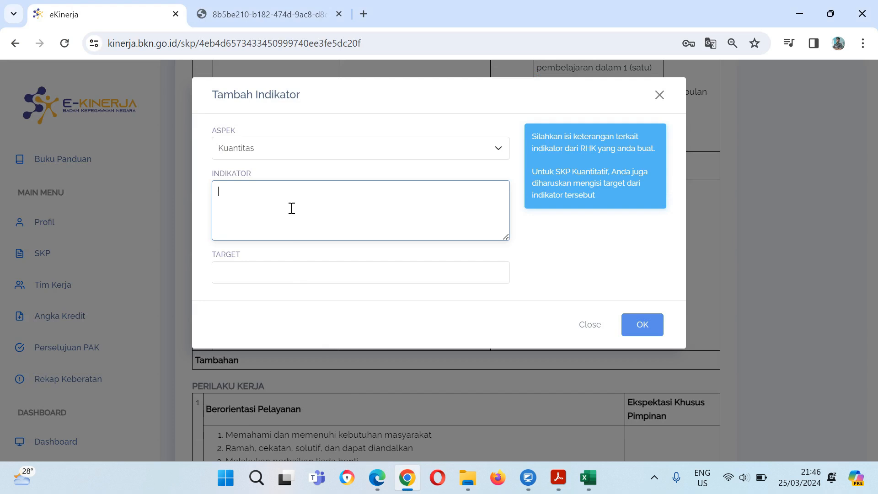
key("ctrl+v")
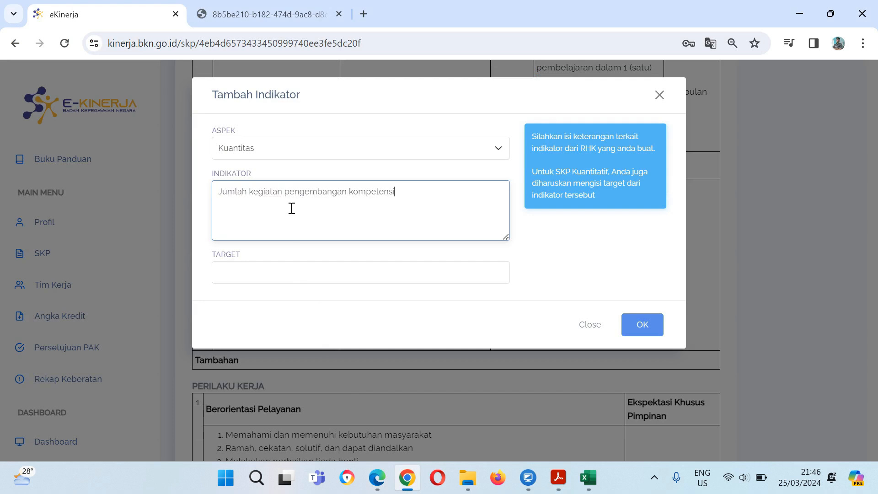
left_click(280, 279)
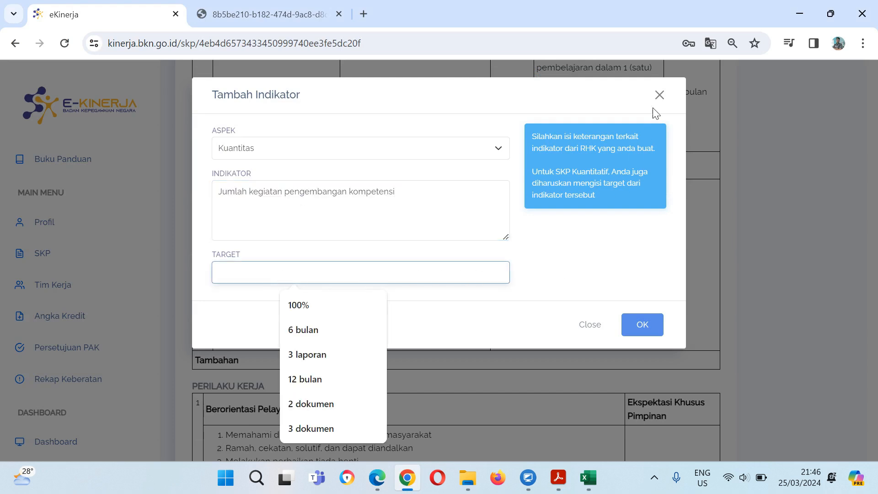
left_click(660, 94)
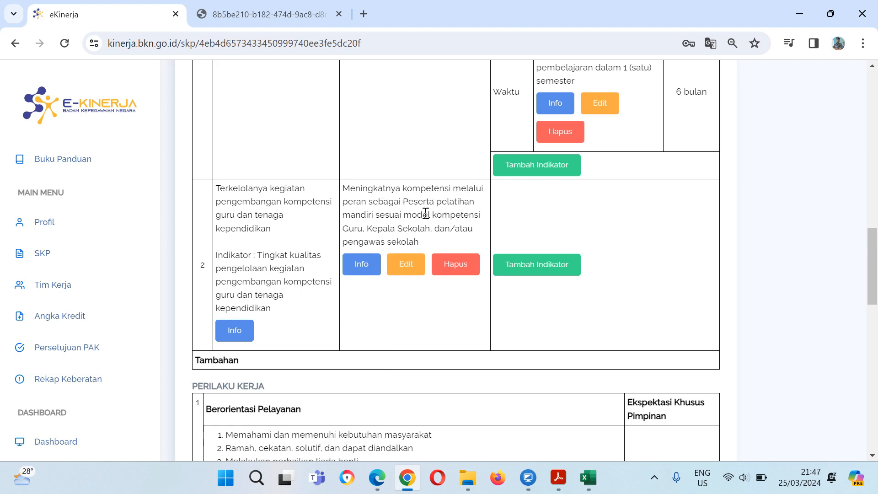
- Add a Kuantitas indicator to Utama entry 2 with the copied text "Jumlah kegiatan pengembangan kompetensi" and the target 5 kegiatan, and save it
left_click(556, 267)
left_click(323, 146)
left_click(303, 174)
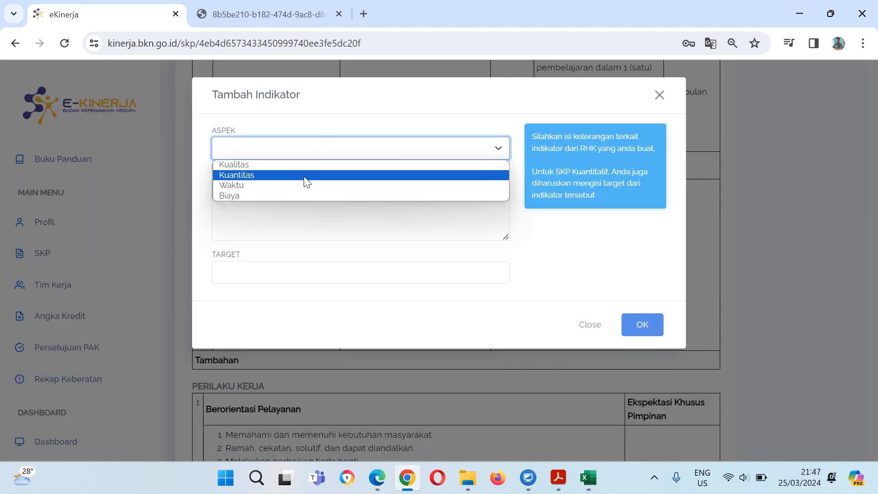
left_click(296, 199)
key("ctrl+v")
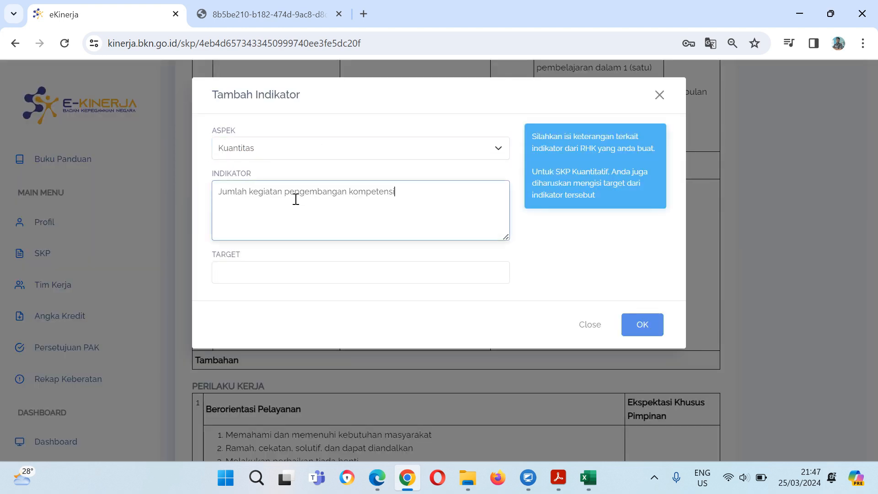
left_click(286, 271)
type("5 kegiatan")
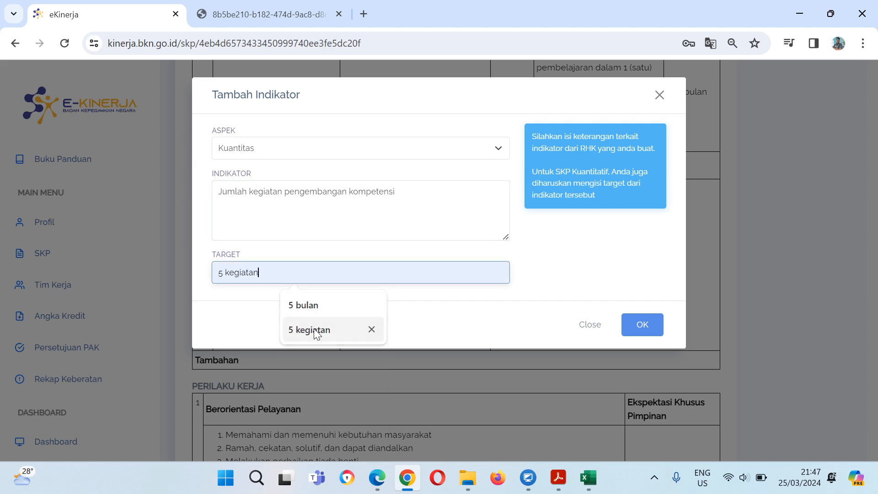
left_click(314, 328)
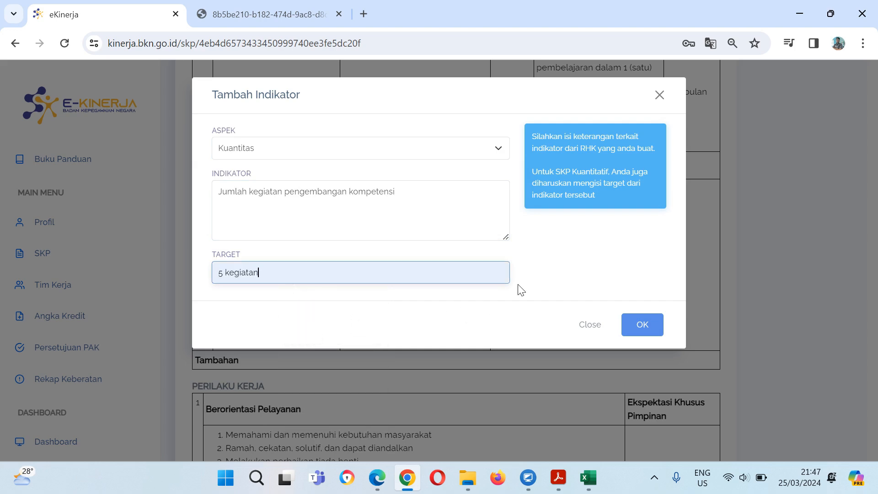
left_click(646, 327)
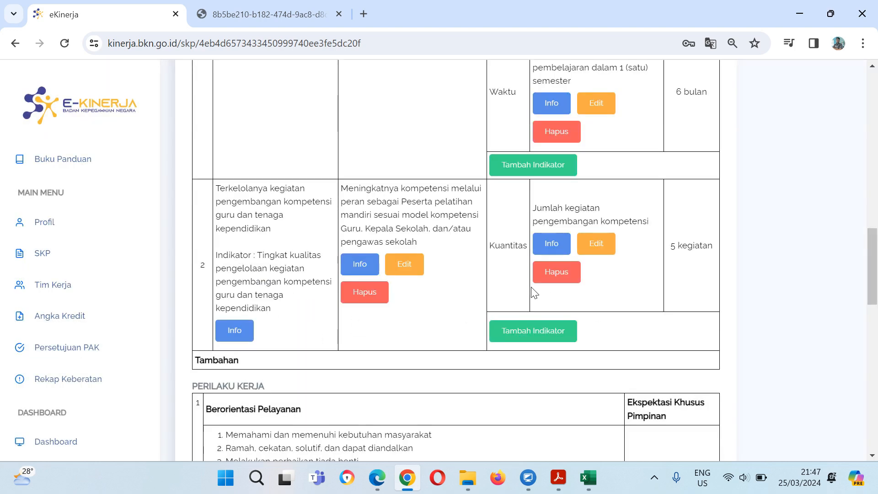
- Start another indicator for Utama entry 2 with the aspect Kualitas
left_click(530, 336)
left_click(365, 148)
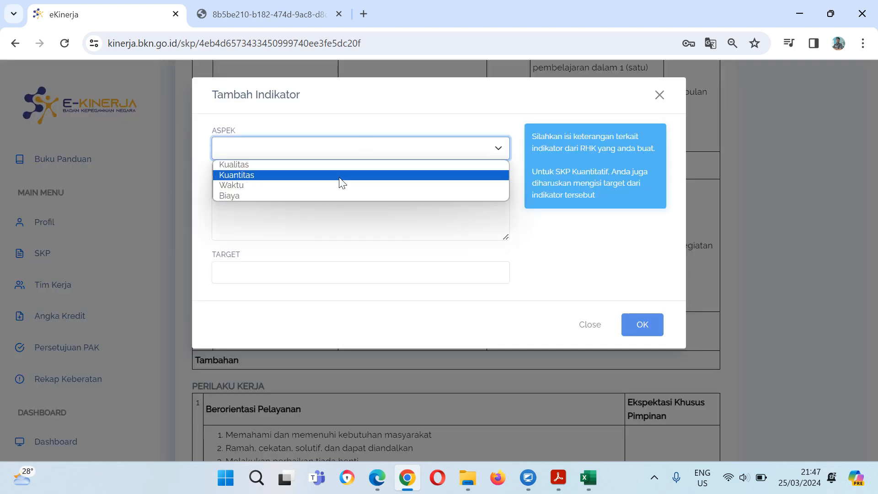
left_click(346, 165)
left_click(332, 191)
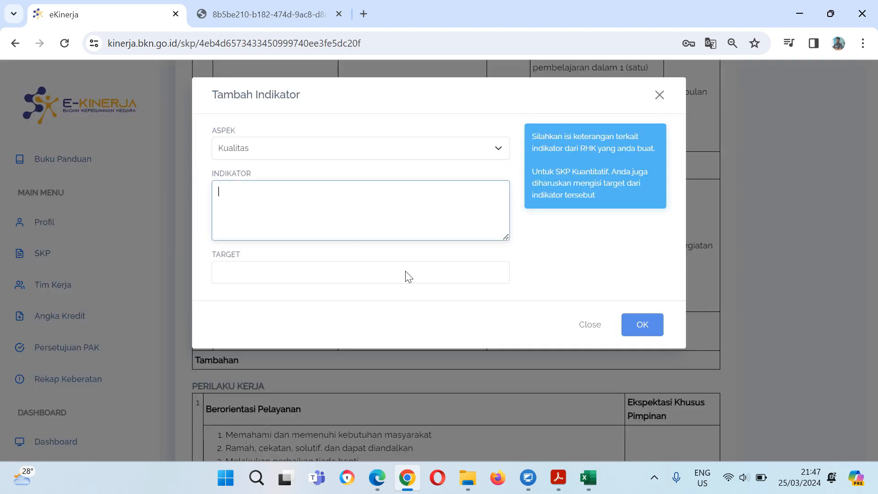
- Switch to the reference PDF in Acrobat and copy the Kualitas indicator text "Tingkat kesesuaian kegiatan pengembangan kompetensi" of Utama entry 2
left_click(558, 477)
scroll(537, 311, "down", 4)
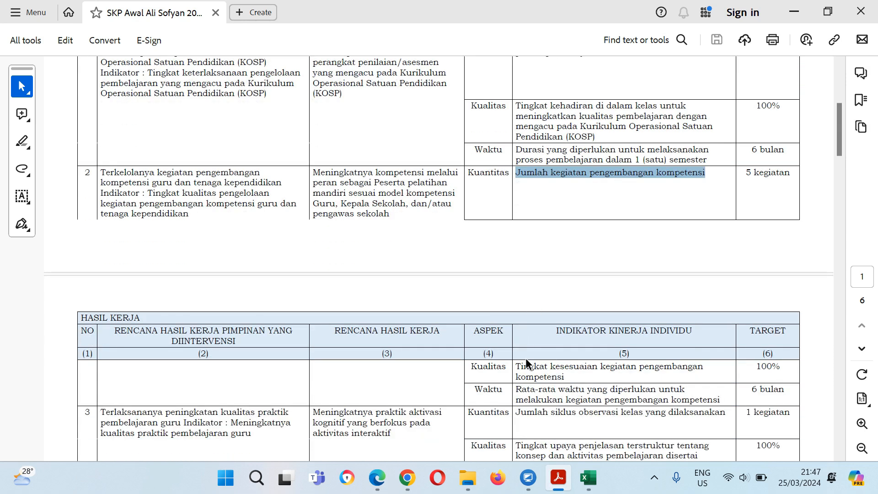
left_click_drag(517, 367, 570, 378)
right_click(546, 381)
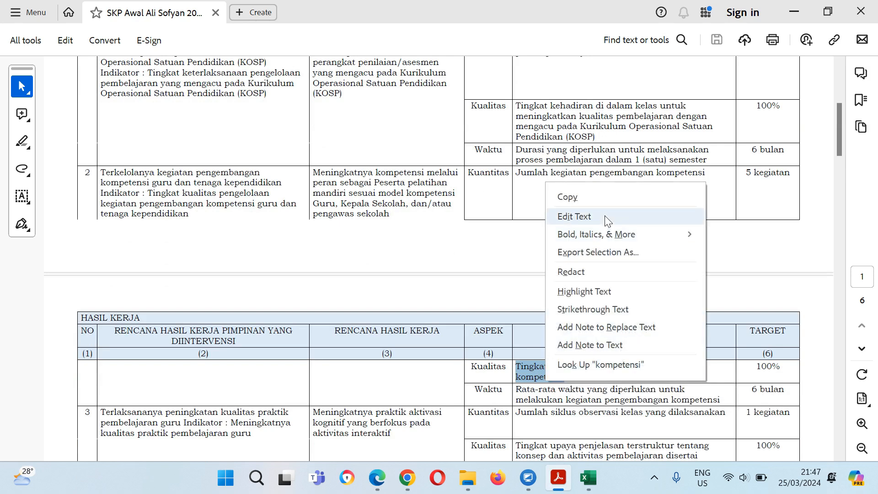
left_click(602, 198)
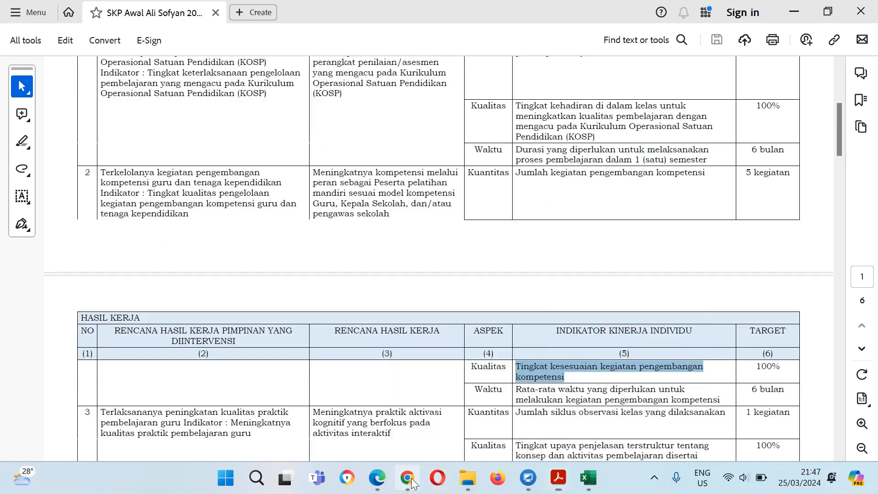
- Return to eKinerja in Chrome, paste the copied Kualitas indicator text, set its target to 100% and save the indicator
left_click(407, 478)
left_click(346, 200)
key("ctrl+v")
left_click(297, 273)
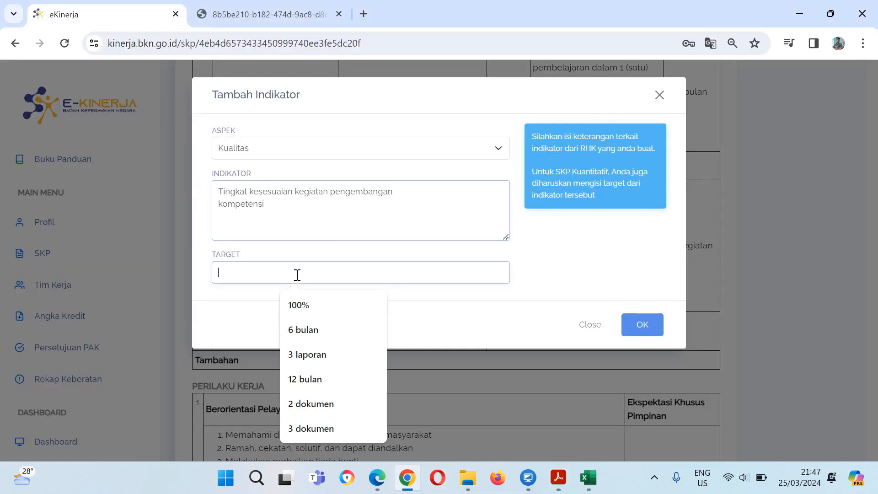
left_click(303, 304)
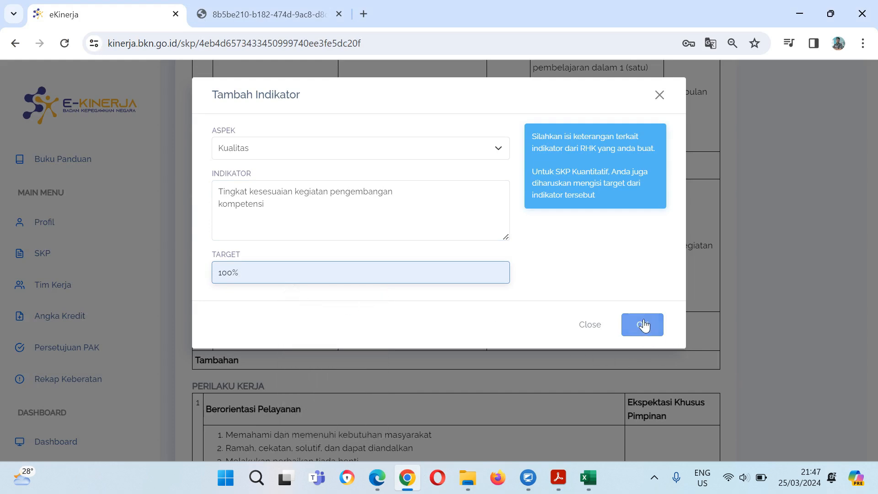
left_click(645, 325)
- Start a further indicator for Utama entry 2 with the aspect Waktu
scroll(553, 249, "down", 3)
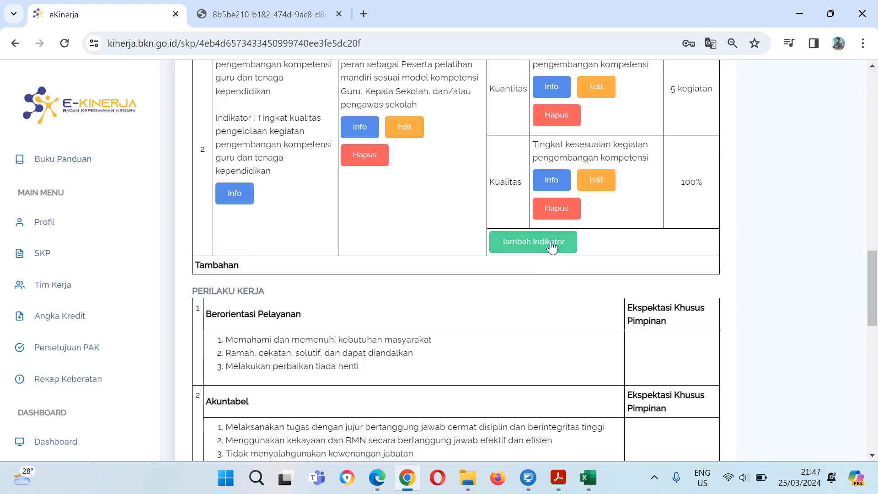
left_click(552, 245)
left_click(464, 156)
left_click(411, 186)
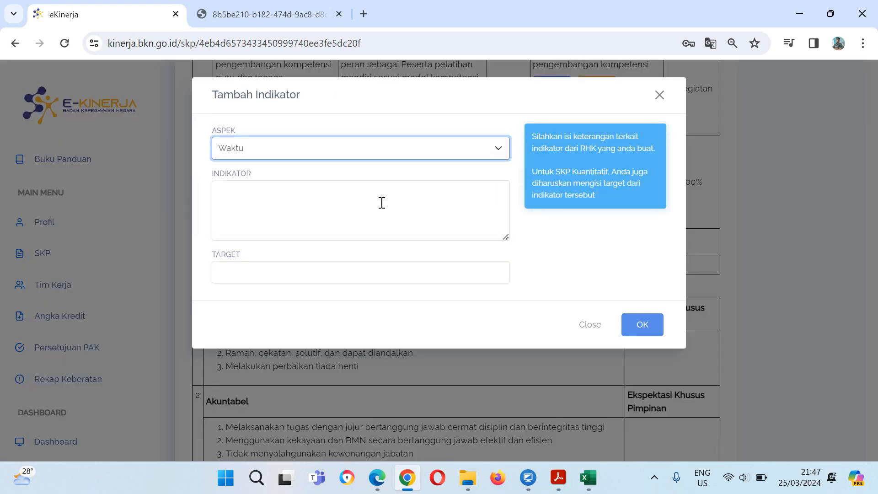
left_click(382, 203)
- Switch to the reference PDF in Acrobat and copy the Waktu indicator text "Rata-rata waktu yang diperlukan untuk melakukan kegiatan pengembangan kompetensi"
left_click(564, 469)
scroll(530, 384, "down", 1)
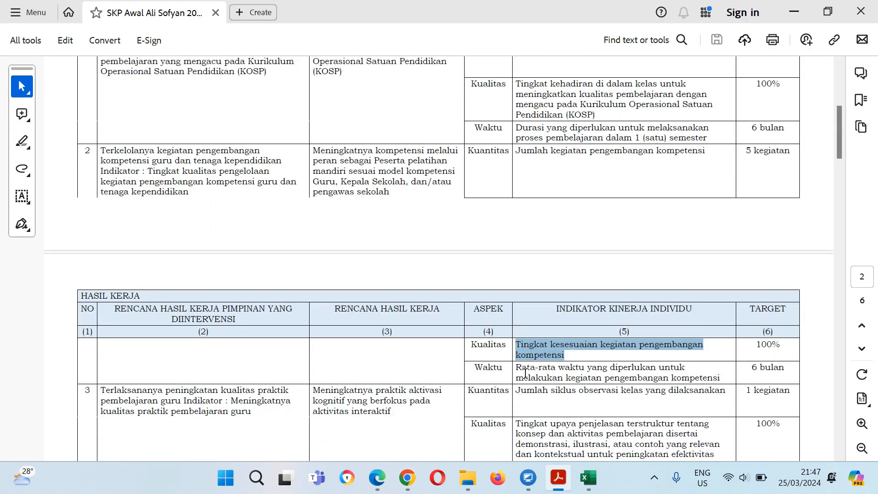
left_click_drag(514, 368, 712, 379)
right_click(676, 375)
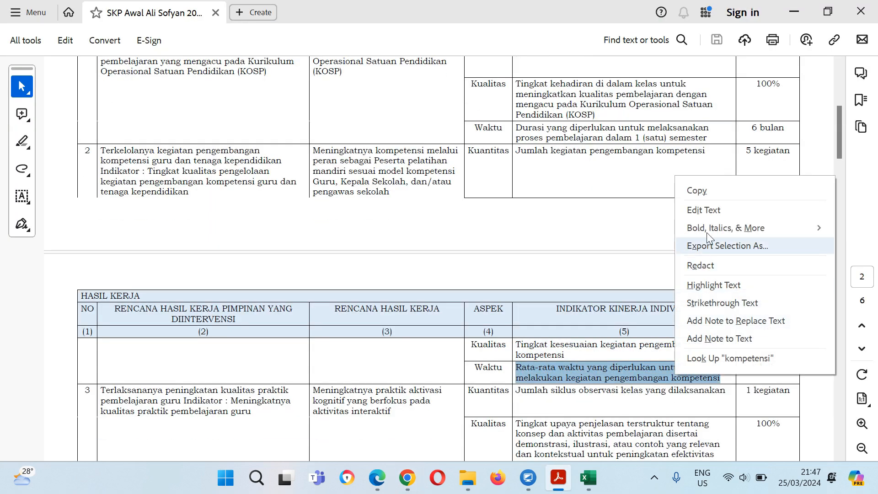
left_click(723, 191)
- Return to eKinerja in Chrome, paste the copied Waktu indicator text, set its target to 6 bulan and save the indicator
left_click(407, 478)
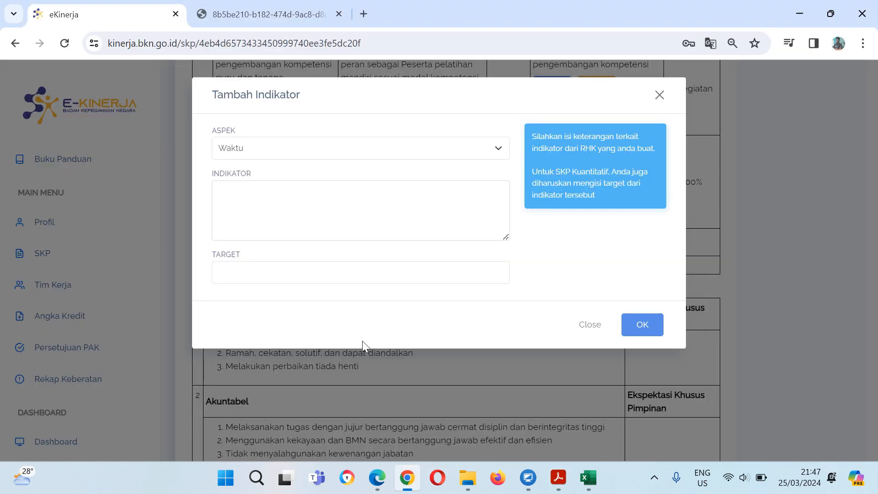
left_click(304, 201)
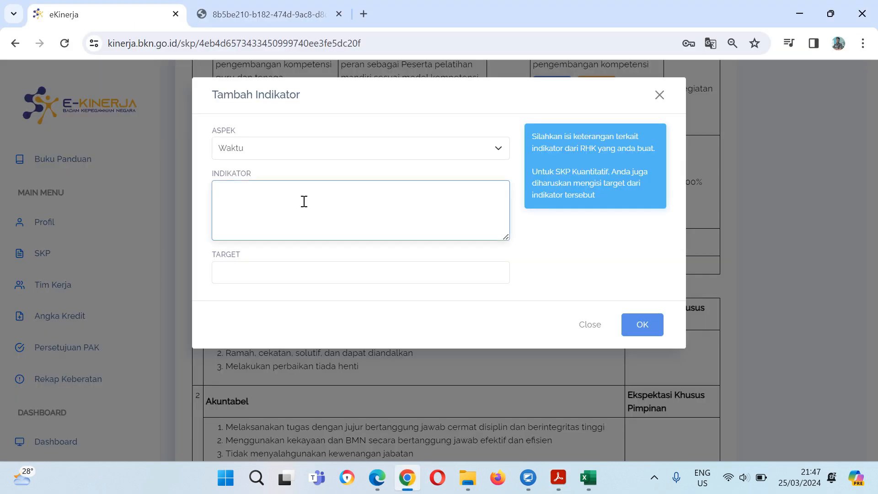
key("ctrl+v")
left_click(293, 278)
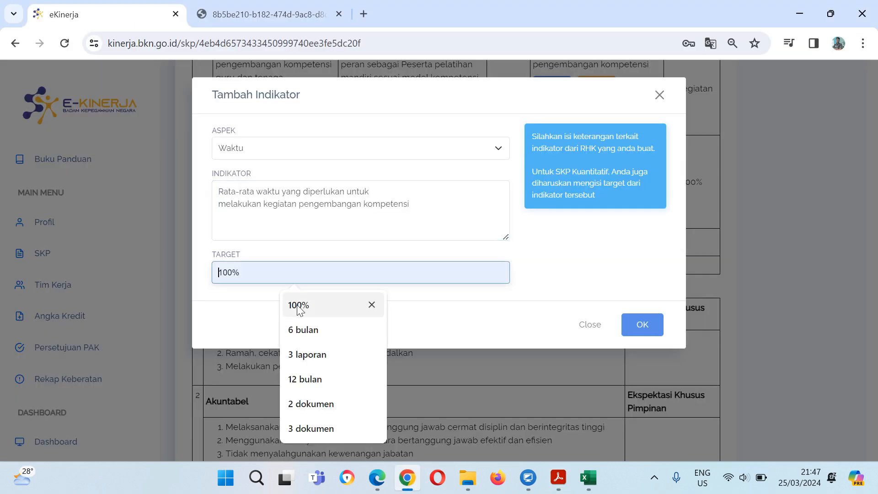
left_click(318, 333)
left_click(643, 328)
- Start a new RHK in the SKP and open the choices for the superior's intervened work result plan
scroll(643, 320, "up", 3)
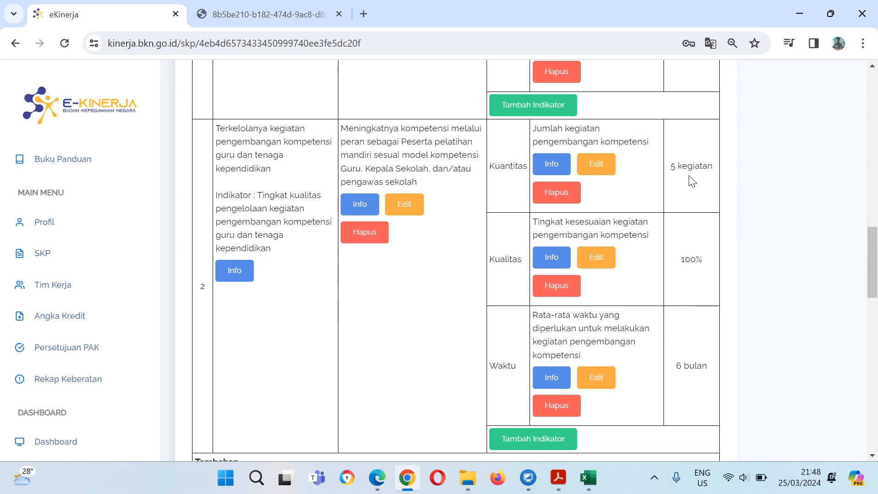
scroll(662, 200, "down", 1)
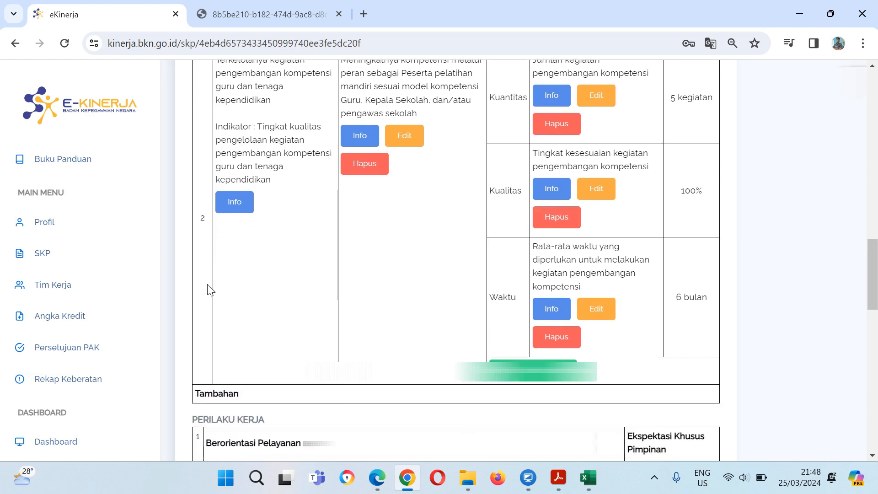
left_click_drag(873, 274, 873, 100)
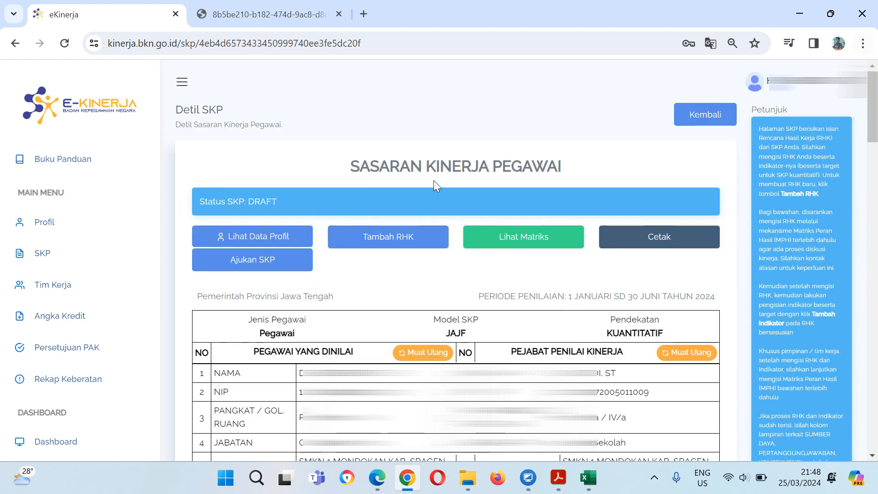
left_click(391, 243)
left_click(278, 151)
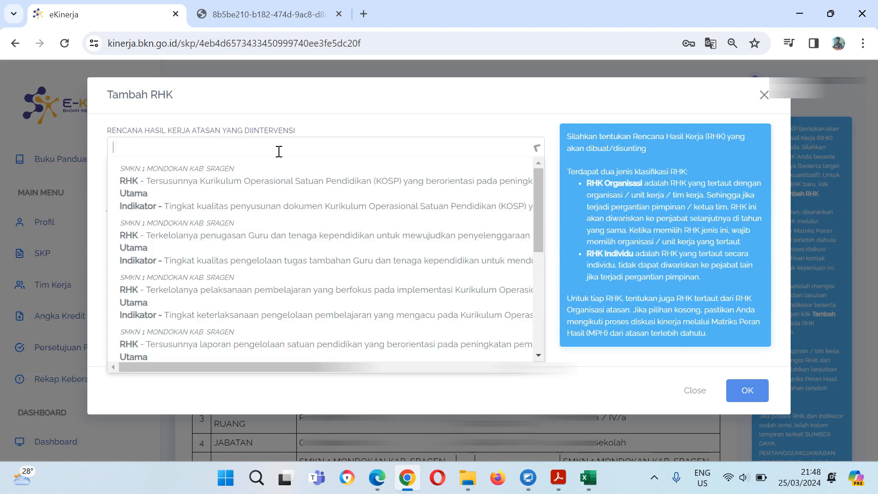
- Check entry 3 in the reference PDF in Acrobat and, back in Chrome, select the superior's RHK "Terlaksananya peningkatan kualitas praktik pembelajaran guru"
left_click(559, 477)
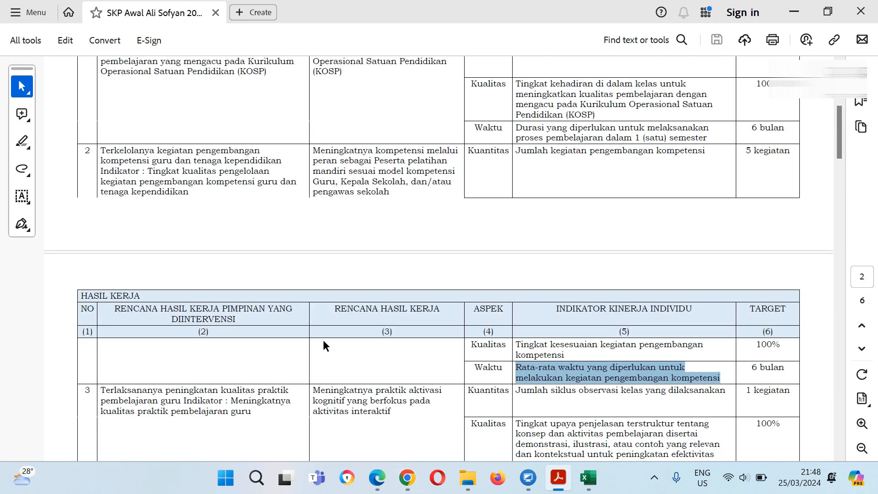
scroll(323, 339, "down", 3)
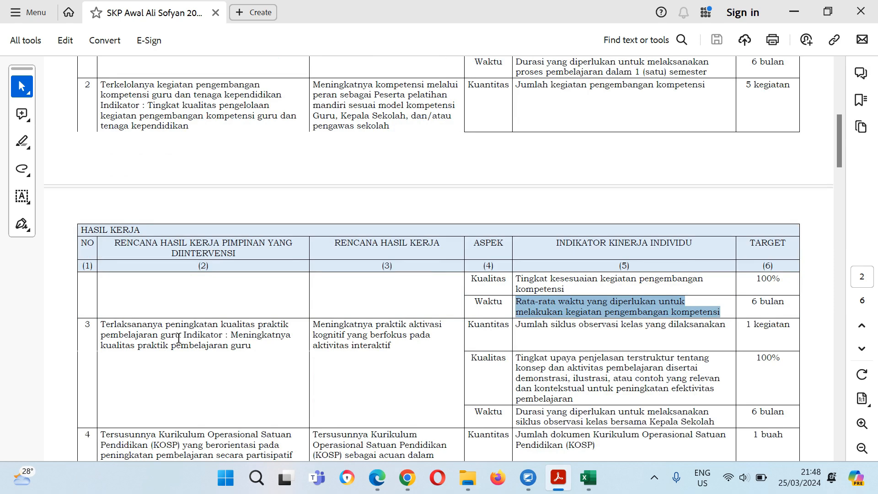
left_click(405, 480)
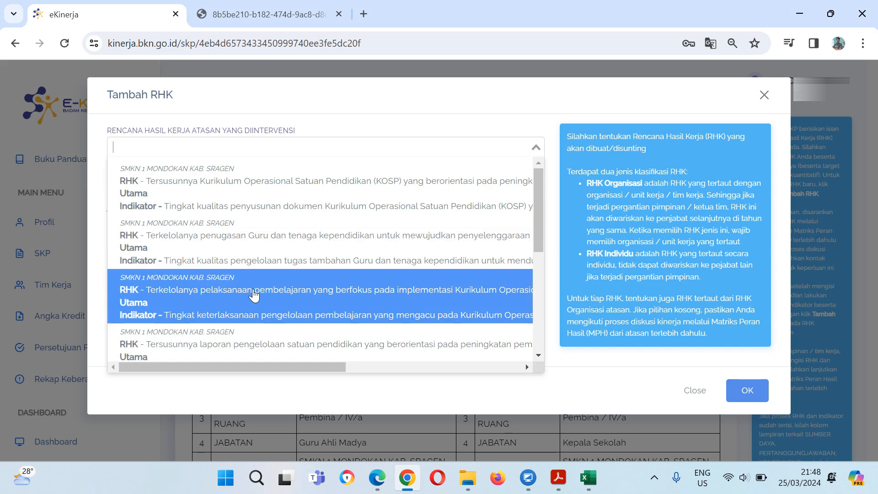
scroll(255, 296, "down", 2)
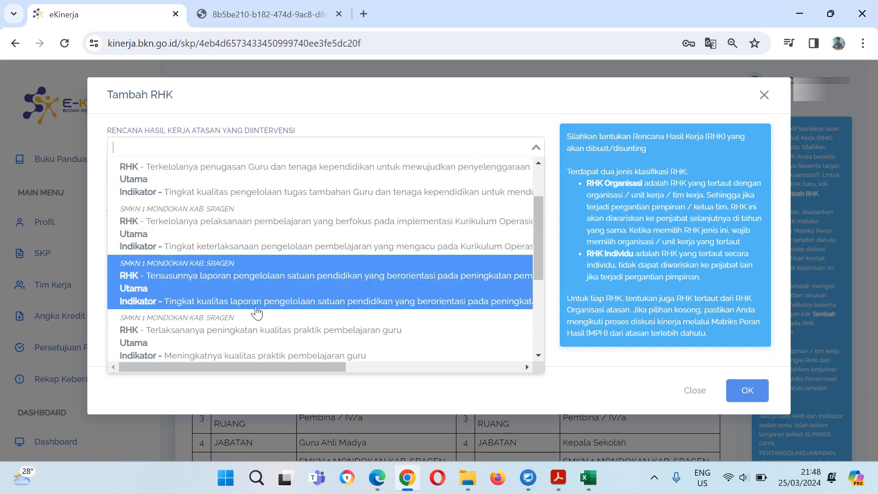
left_click(257, 330)
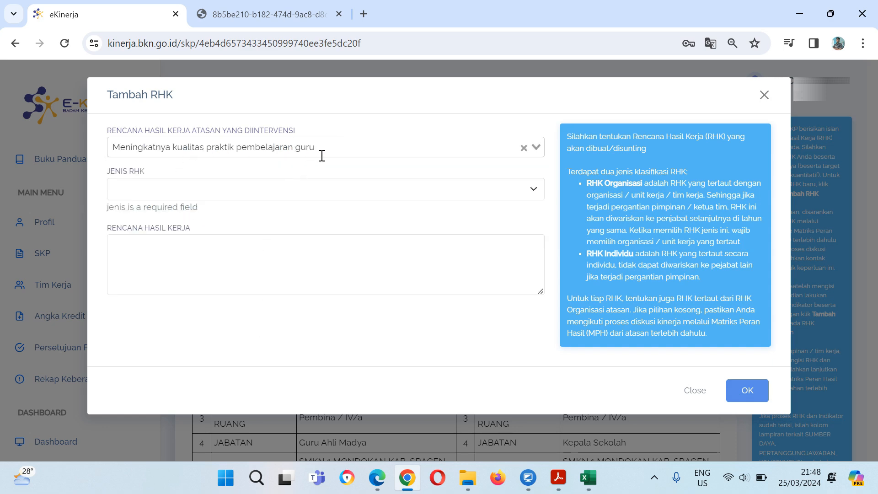
- Set the Jenis RHK of the new work result plan to Utama
left_click(361, 193)
left_click(344, 204)
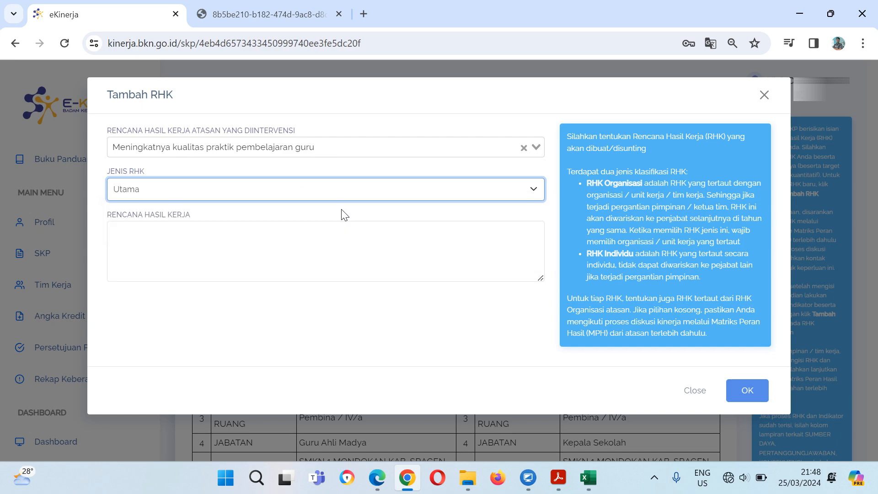
left_click(305, 250)
- Switch to the reference PDF in Acrobat and copy entry 3's Rencana Hasil Kerja text, "Meningkatnya praktik aktivasi kognitif yang berfokus pada aktivitas interaktif"
left_click(561, 484)
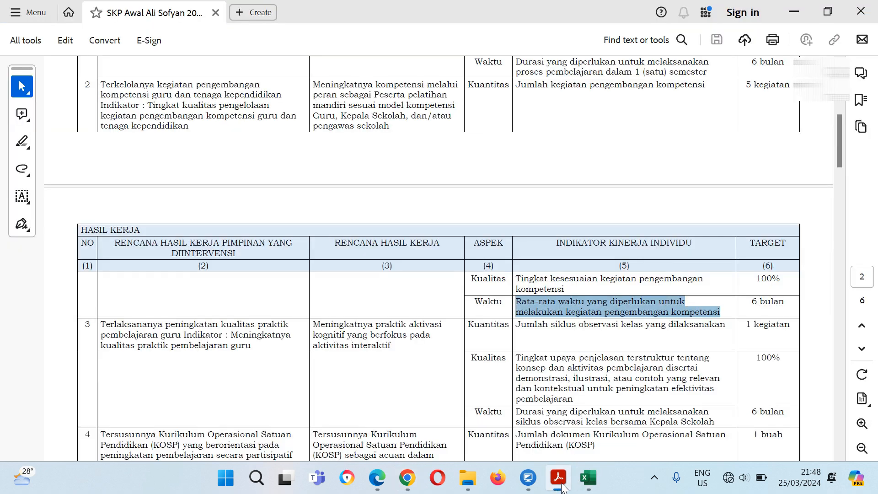
scroll(421, 354, "down", 1)
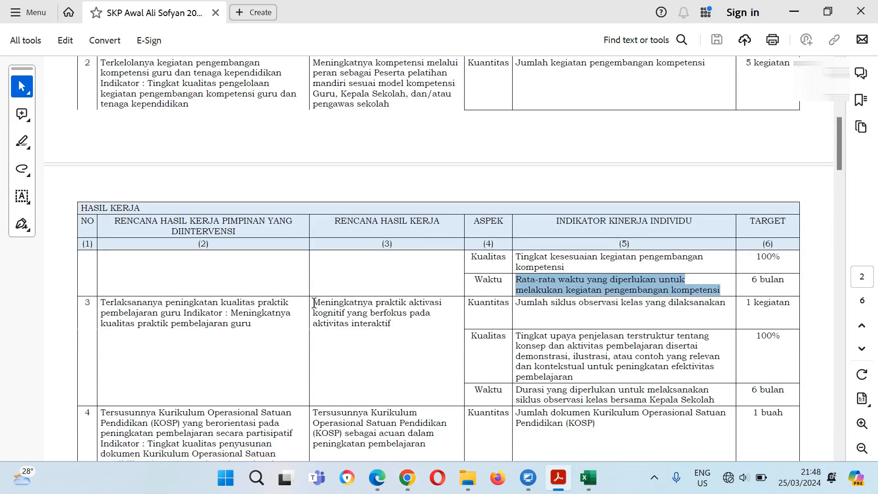
left_click_drag(313, 304, 392, 323)
right_click(352, 321)
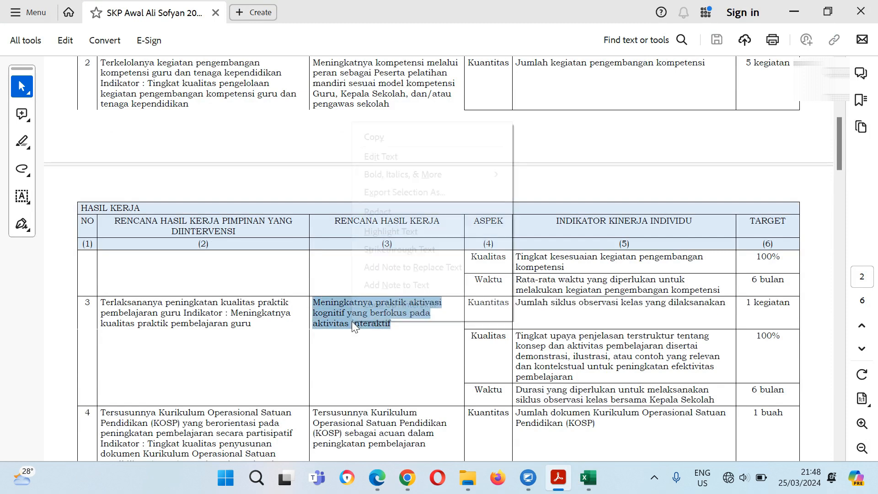
left_click(389, 140)
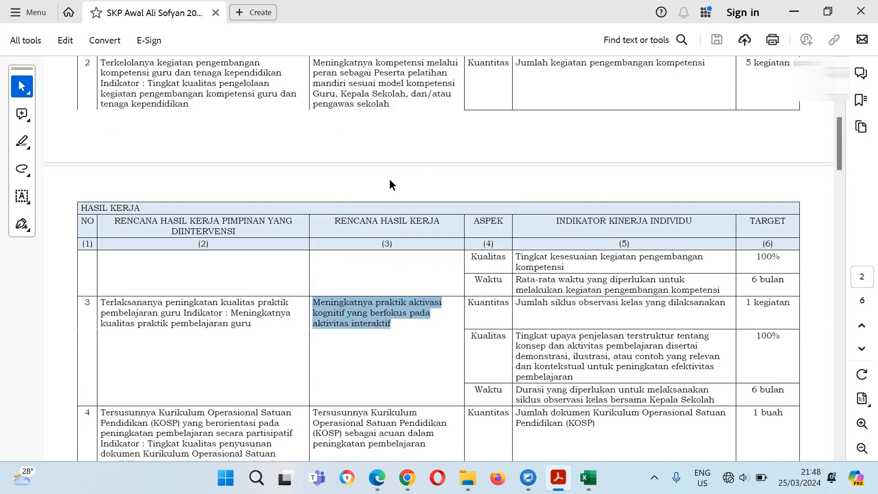
- Return to eKinerja in Chrome, paste the copied text as the Rencana Hasil Kerja and save the new RHK
left_click(407, 478)
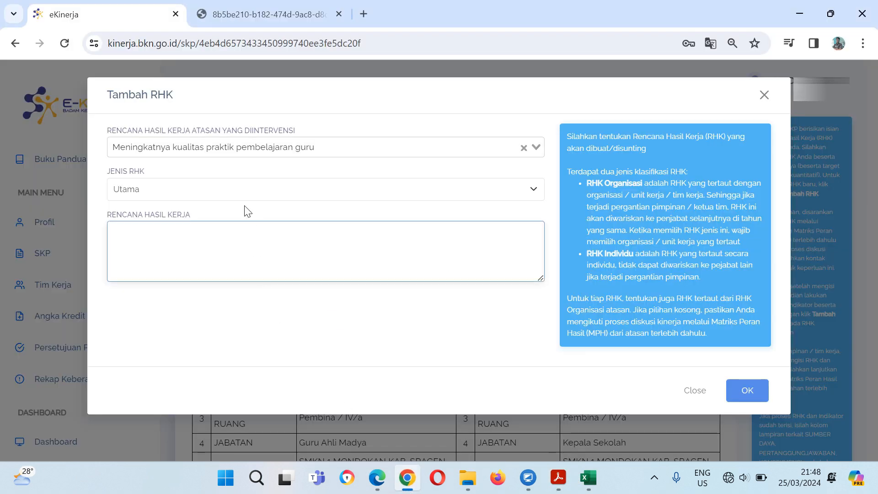
key("ctrl+v")
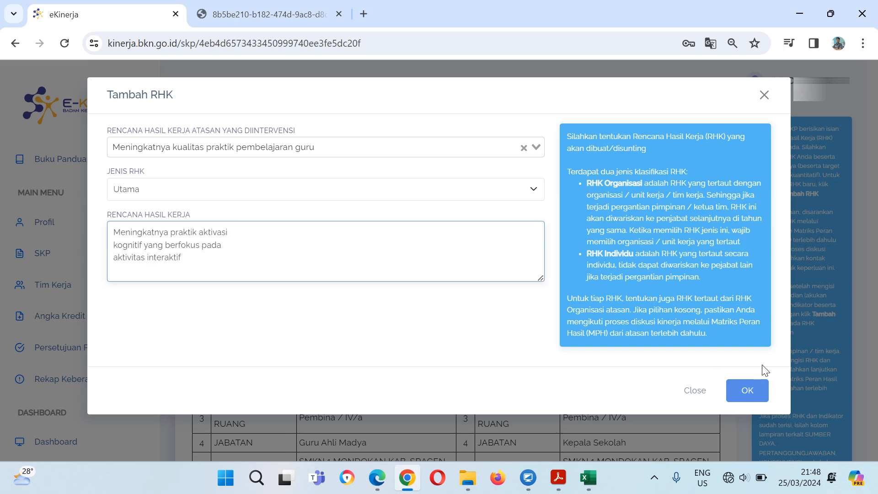
left_click(763, 391)
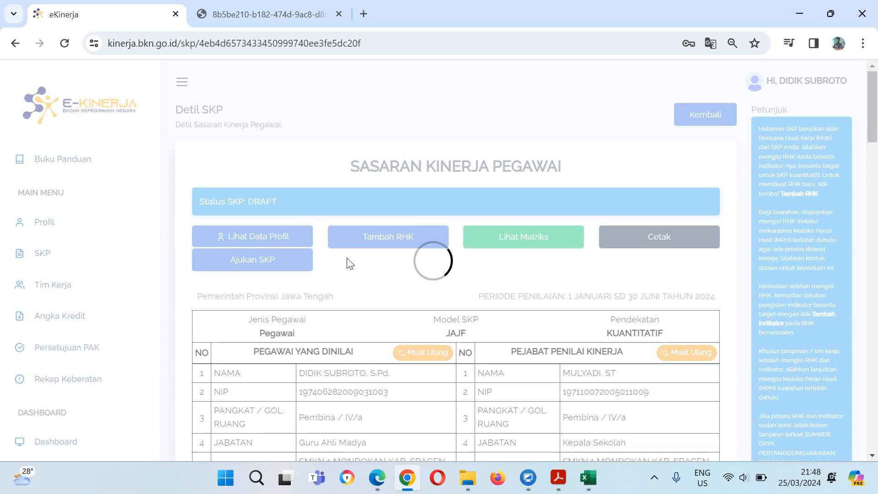
- Start a new indicator for the third RHK and set its aspect to Kuantitas
scroll(348, 263, "down", 2)
scroll(346, 259, "down", 20)
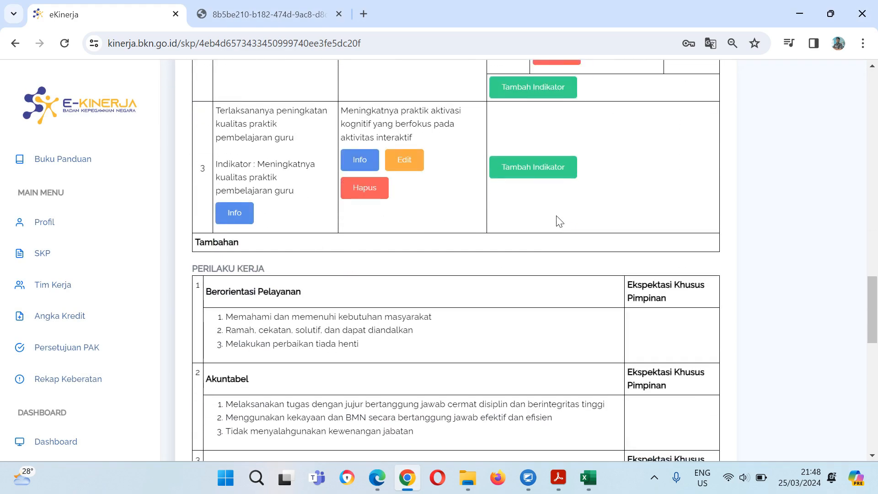
left_click(558, 178)
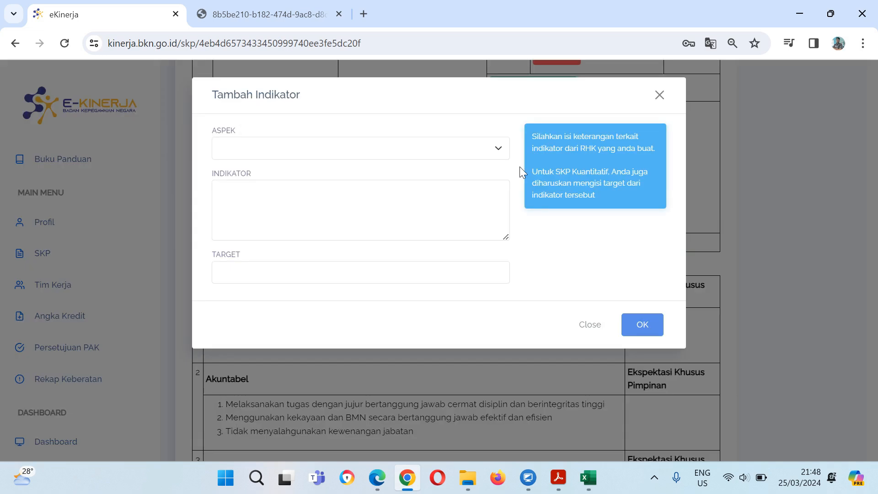
left_click(418, 155)
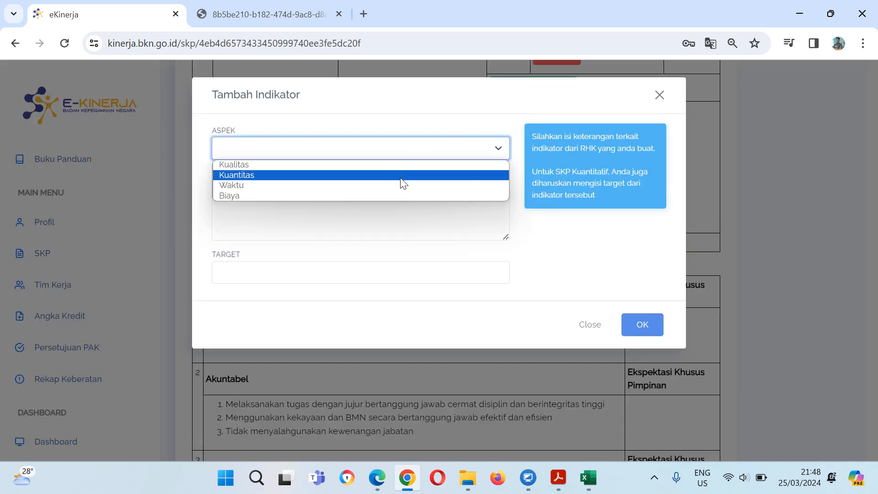
left_click(401, 177)
left_click(392, 193)
- Copy "Jumlah siklus observasi kelas yang dilaksanakan" from the reference PDF in Acrobat and paste it as the indicator text in Chrome
left_click(558, 478)
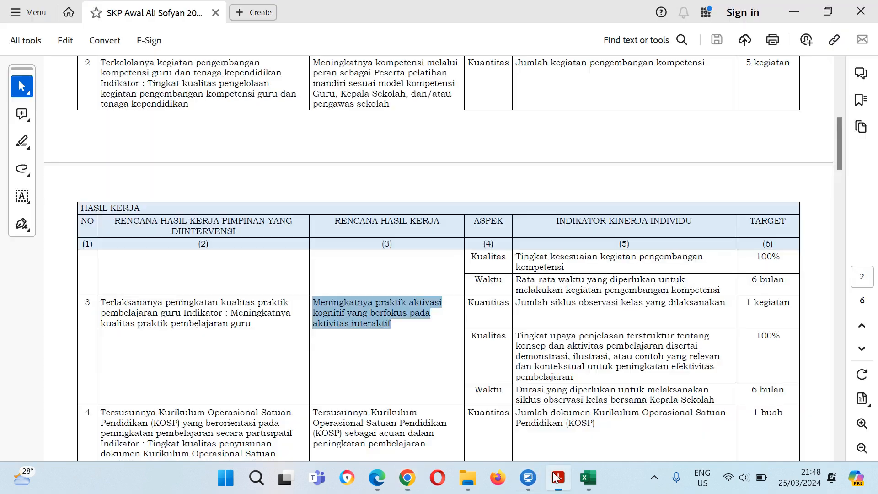
left_click_drag(517, 306, 678, 313)
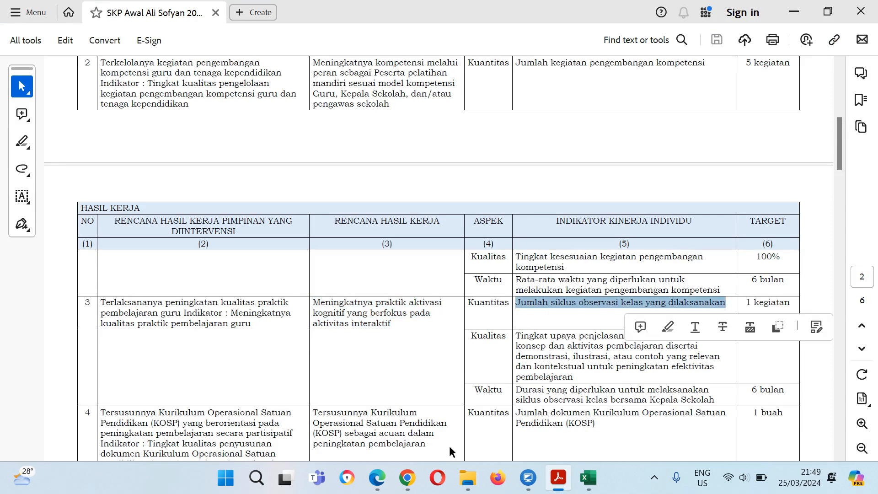
left_click(407, 477)
left_click(331, 195)
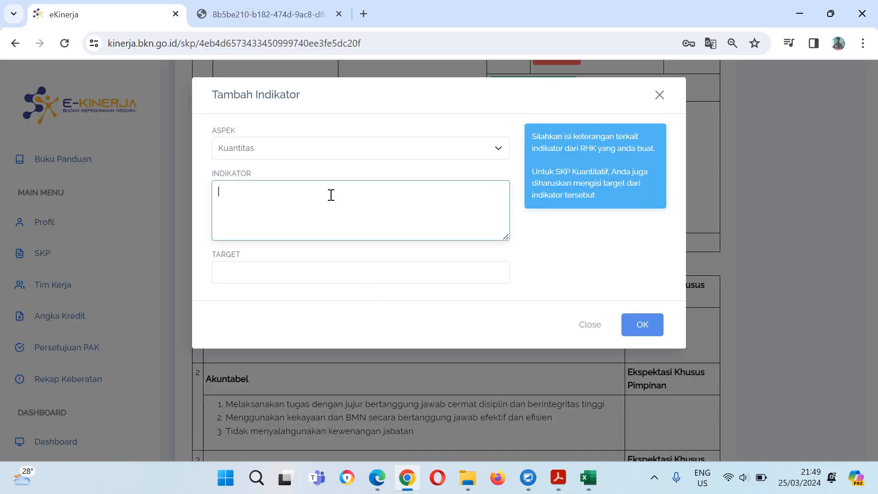
key("ctrl+v")
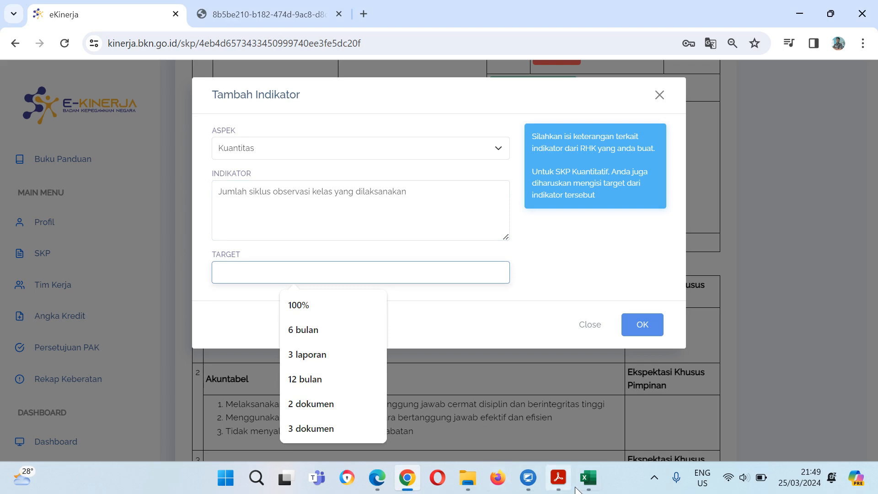
- Check the Kuantitas target in the Acrobat PDF, then in Chrome set the indicator's target to 1 kegiatan and save it
left_click(559, 478)
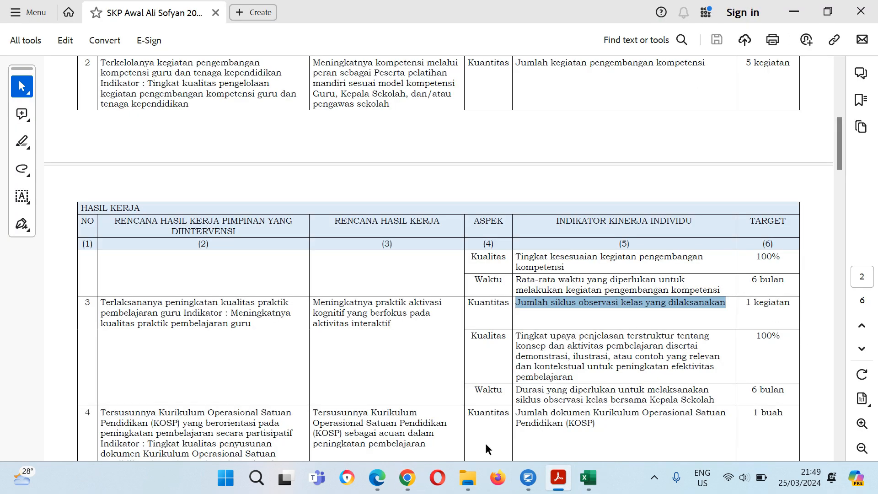
left_click(407, 477)
left_click(347, 278)
type("1 kegiatan")
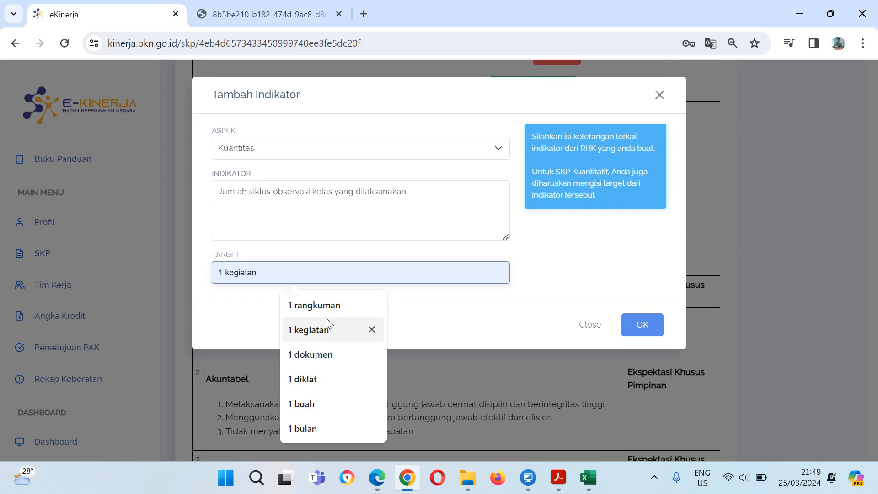
left_click(315, 330)
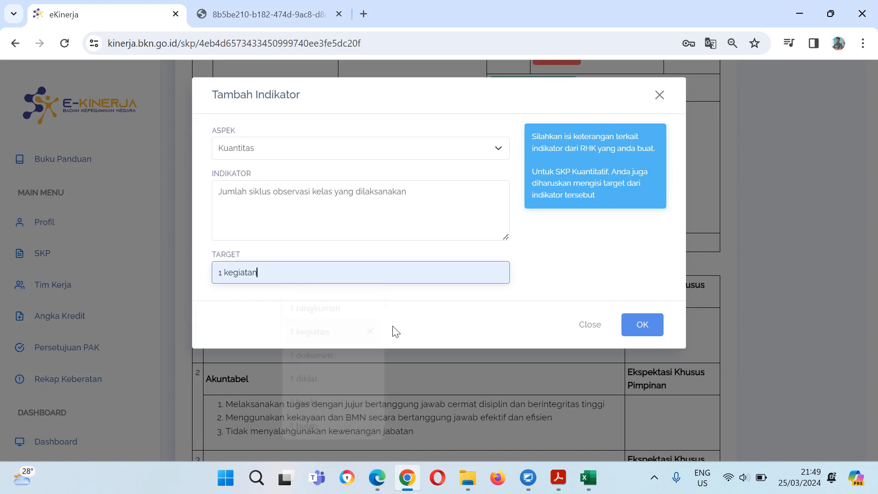
left_click(642, 325)
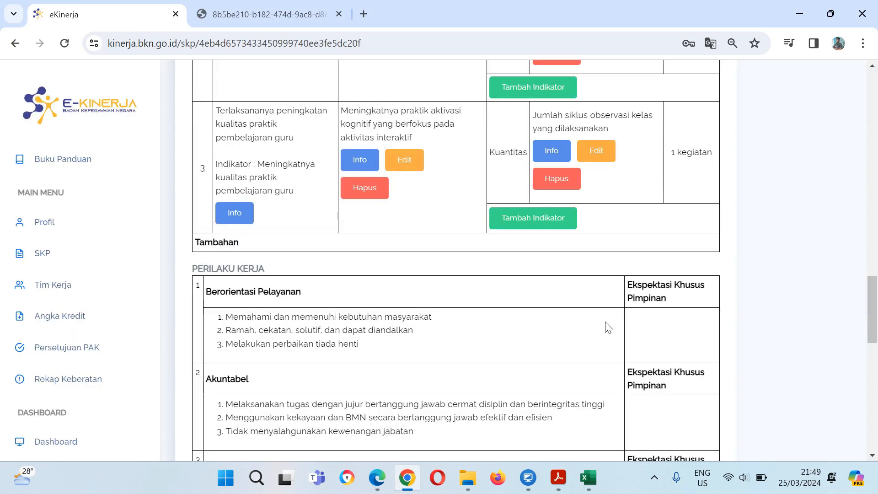
- Start another indicator for the third RHK with the aspect Kualitas
left_click(539, 223)
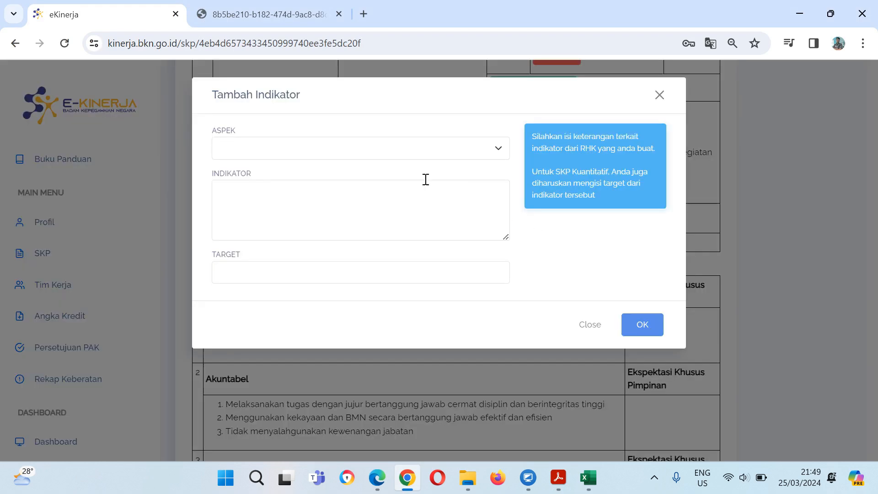
left_click(392, 149)
left_click(381, 164)
left_click(361, 200)
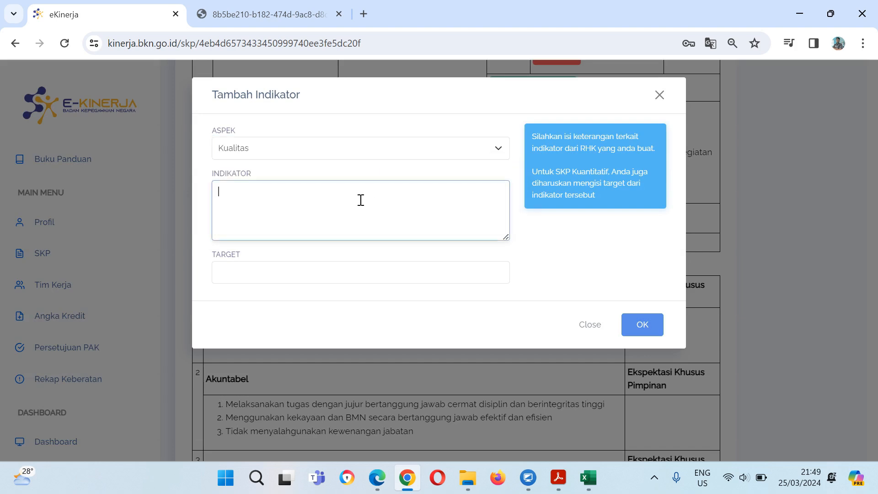
- Switch to Acrobat and copy entry 3's full Kualitas indicator text, beginning "Tingkat upaya penjelasan terstruktur", from the reference PDF
mouse_move(553, 478)
left_click(580, 386)
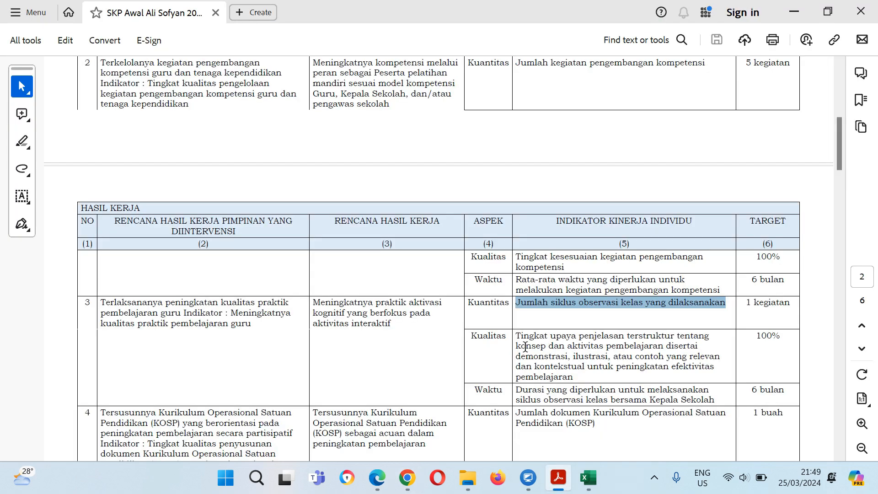
left_click_drag(517, 337, 574, 377)
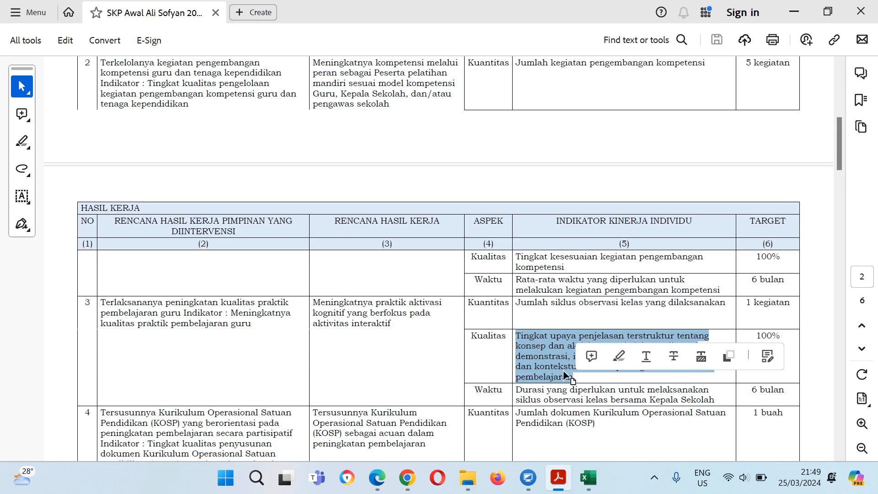
right_click(566, 373)
left_click(614, 190)
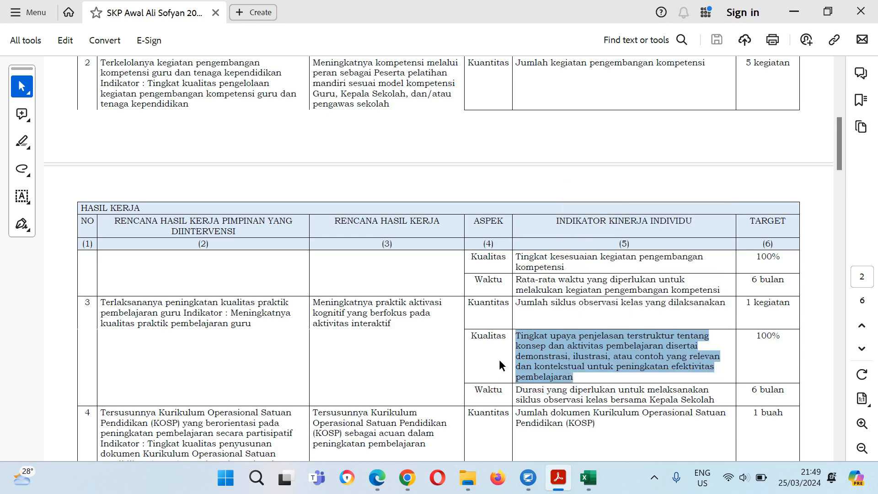
- Return to eKinerja in Chrome, paste the copied Kualitas indicator text, set its target to 100% and save the indicator
left_click(407, 478)
left_click(319, 211)
key("ctrl+v")
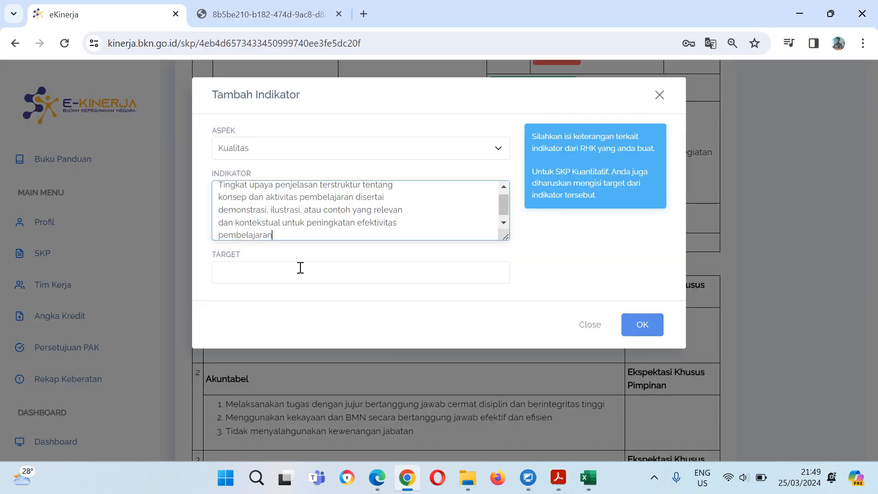
left_click(300, 268)
left_click(306, 307)
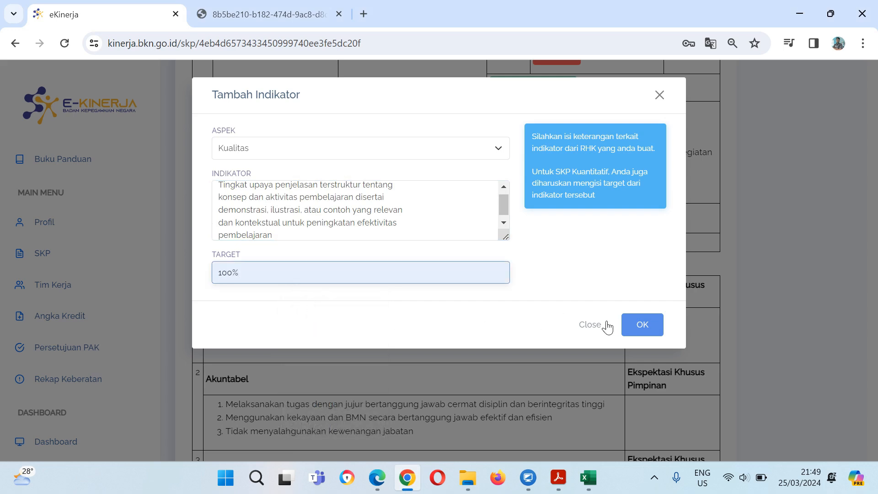
left_click(631, 326)
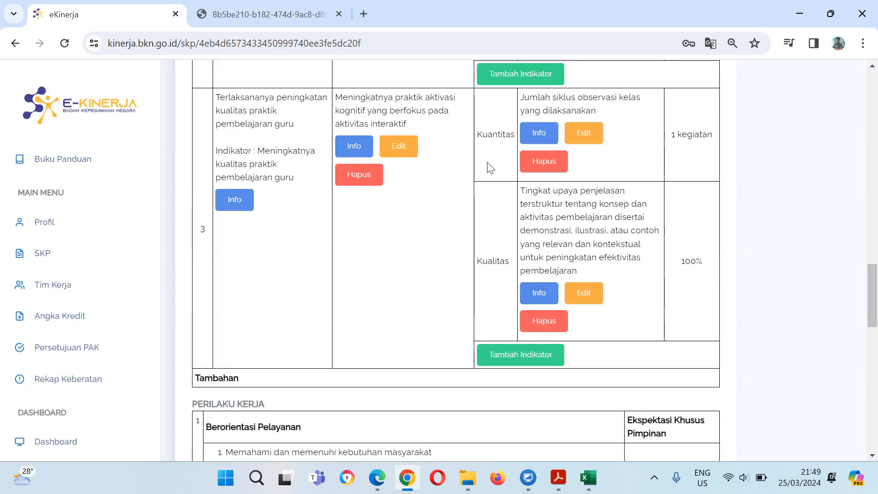
- Start a third indicator for the third RHK with the aspect Waktu
left_click(521, 354)
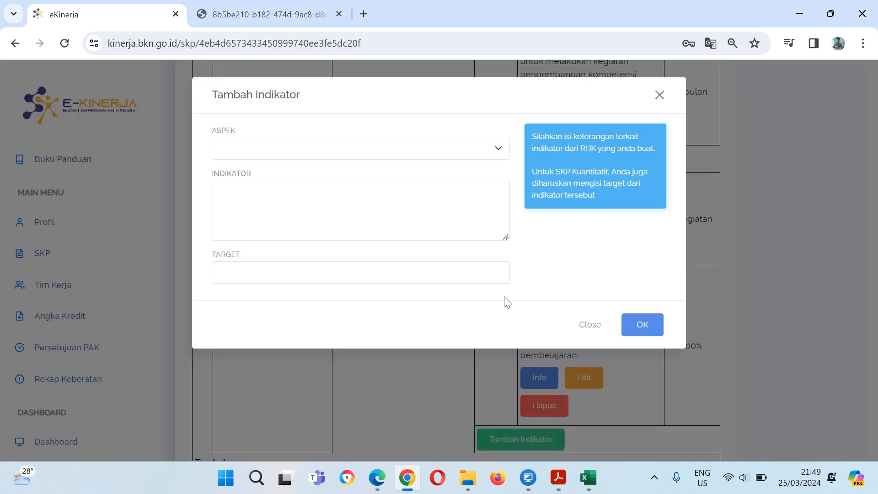
left_click(408, 157)
left_click(396, 185)
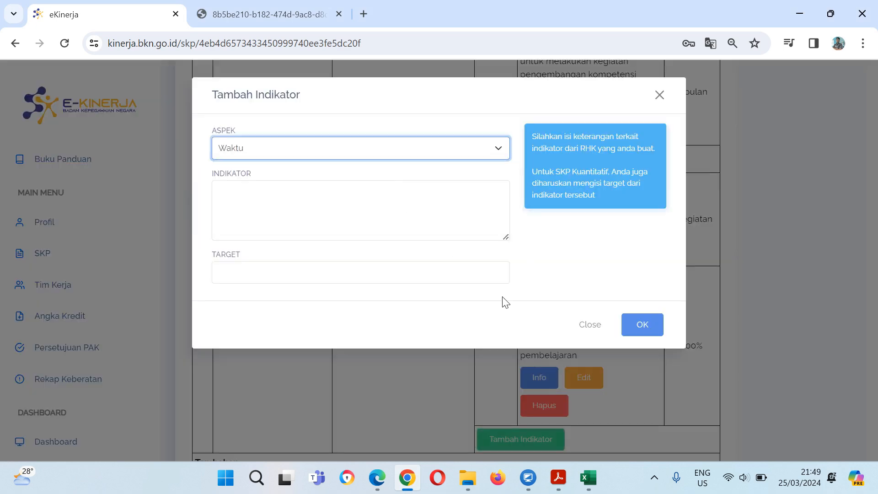
- Switch to Acrobat and copy entry 3's Waktu indicator, "Durasi yang diperlukan untuk melaksanakan siklus observasi kelas bersama Kepala Sekolah"
left_click(558, 478)
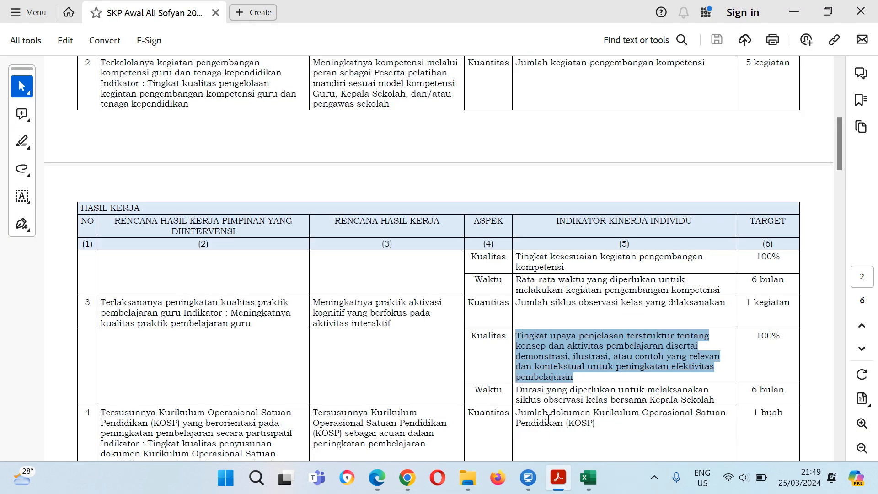
scroll(532, 396, "down", 1)
left_click_drag(518, 367, 702, 381)
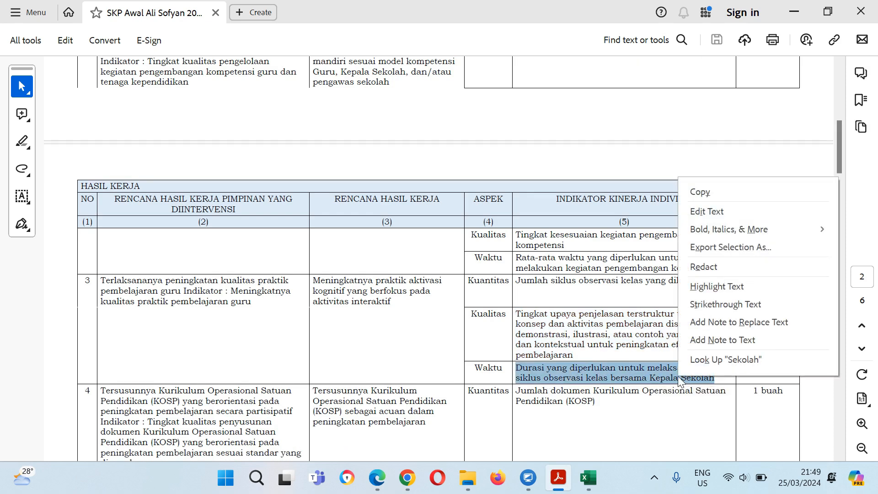
left_click(745, 193)
- Back in eKinerja in Chrome, paste the copied observation-cycle duration indicator, set its target to 6 bulan and save it
left_click(411, 478)
left_click(300, 204)
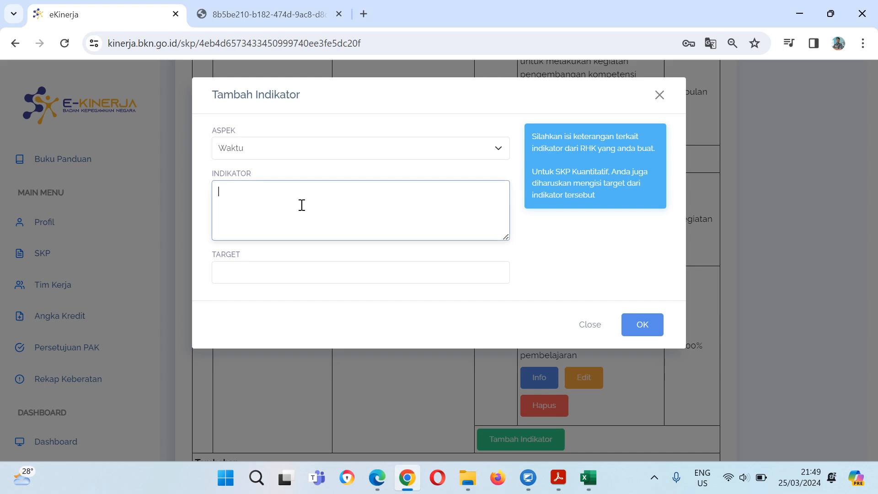
key("ctrl+v")
left_click(290, 272)
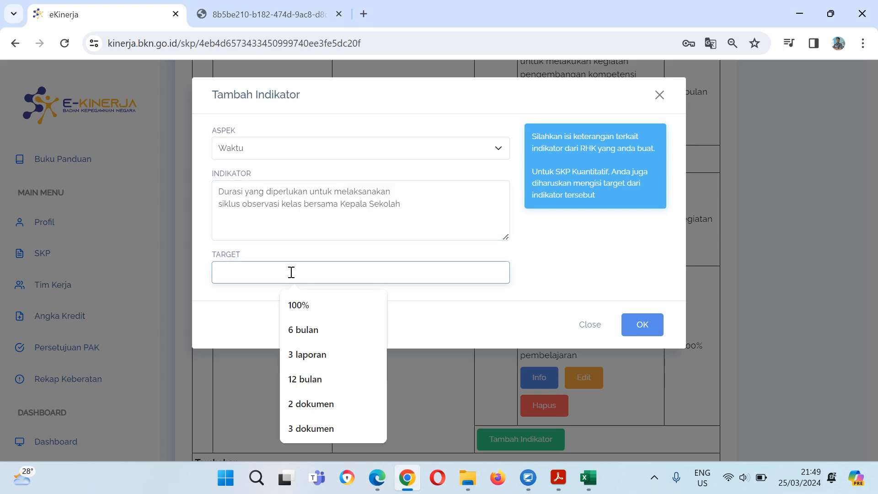
left_click(303, 329)
left_click(649, 332)
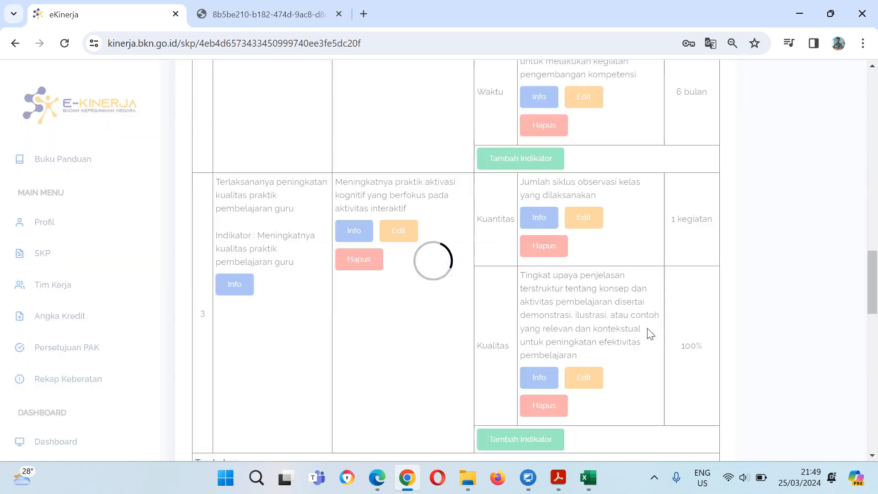
- Check entry 4 of the reference PDF in Acrobat, return to eKinerja in Chrome and start adding a new RHK
scroll(296, 358, "down", 3)
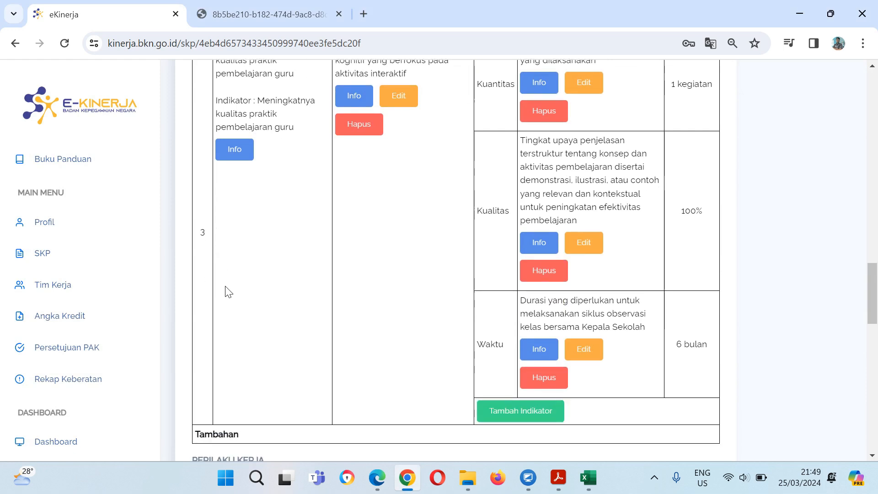
left_click(560, 481)
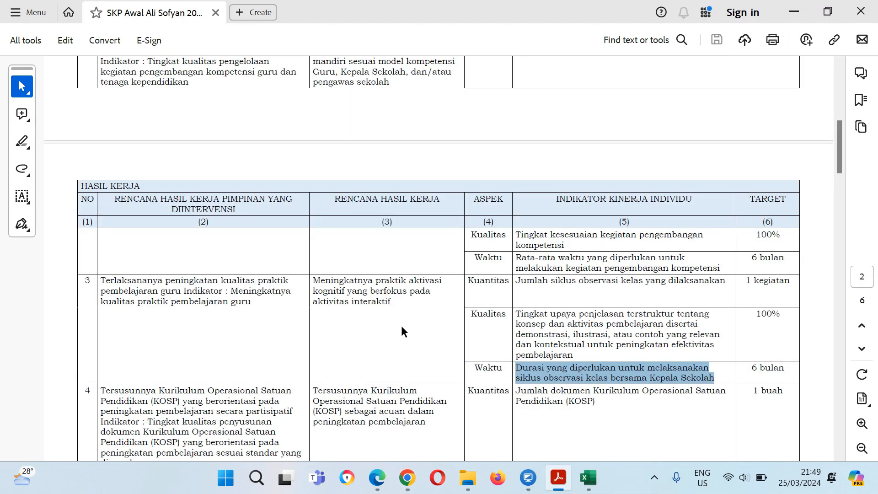
scroll(402, 327, "down", 3)
scroll(138, 290, "down", 1)
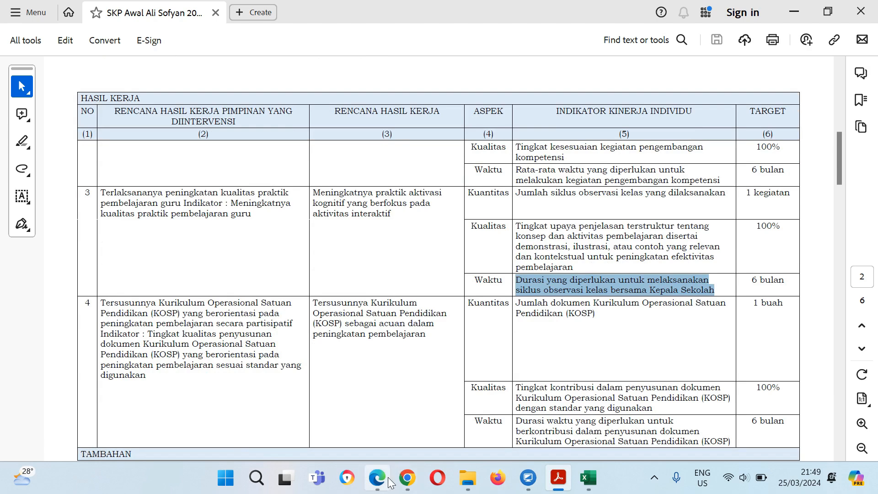
left_click(405, 483)
left_click_drag(873, 301, 867, 19)
left_click(384, 245)
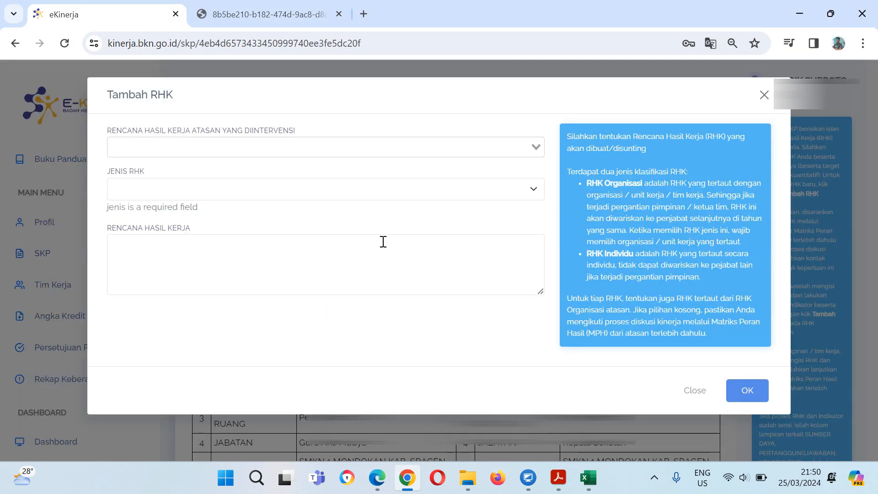
- Match the superior's plan against the PDF in Acrobat, select the KOSP document quality plan in eKinerja and set Jenis RHK to Tambahan
left_click(263, 143)
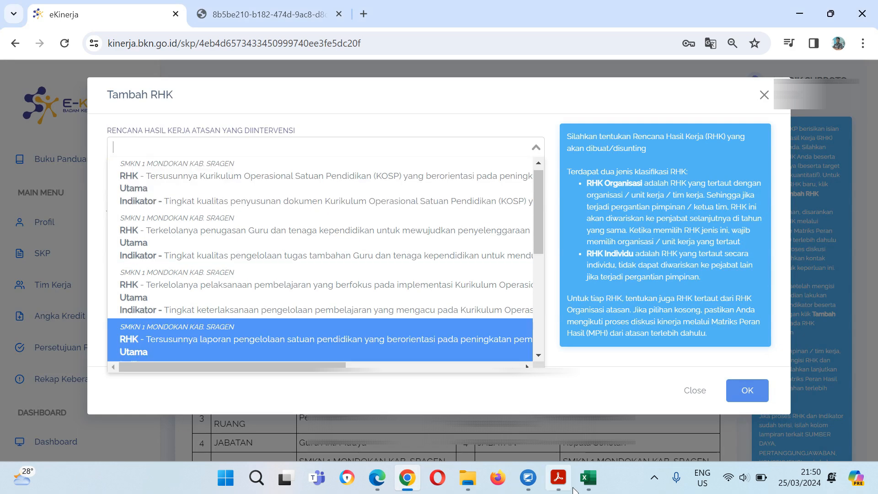
left_click(561, 483)
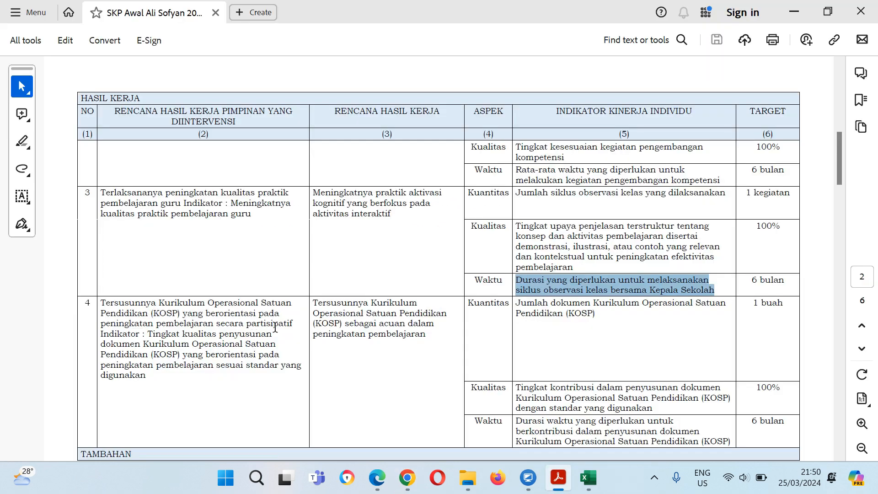
left_click(410, 486)
left_click(266, 148)
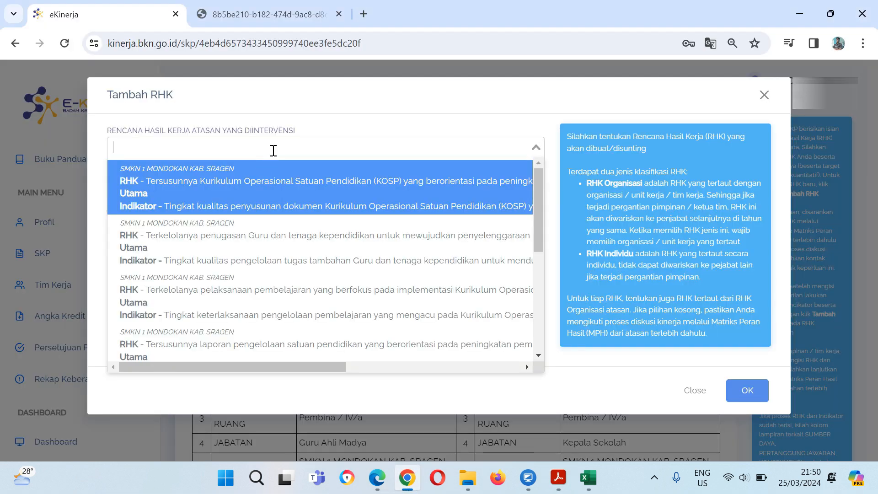
left_click(308, 198)
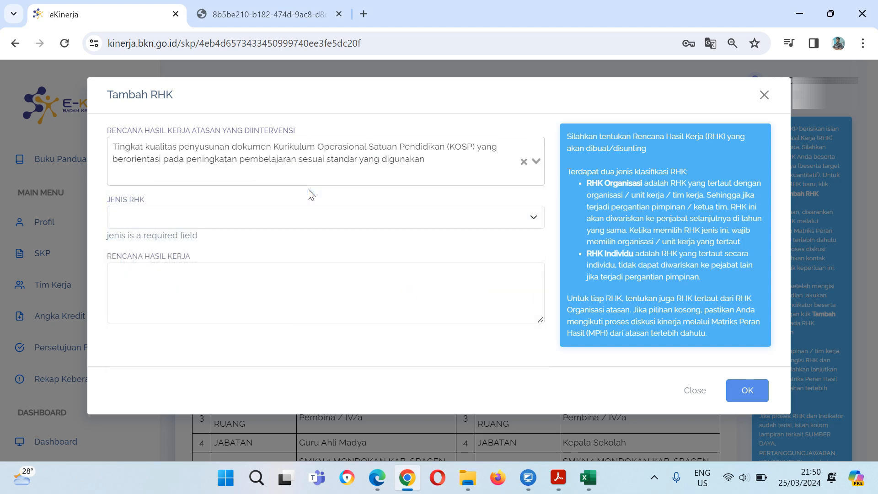
left_click(299, 219)
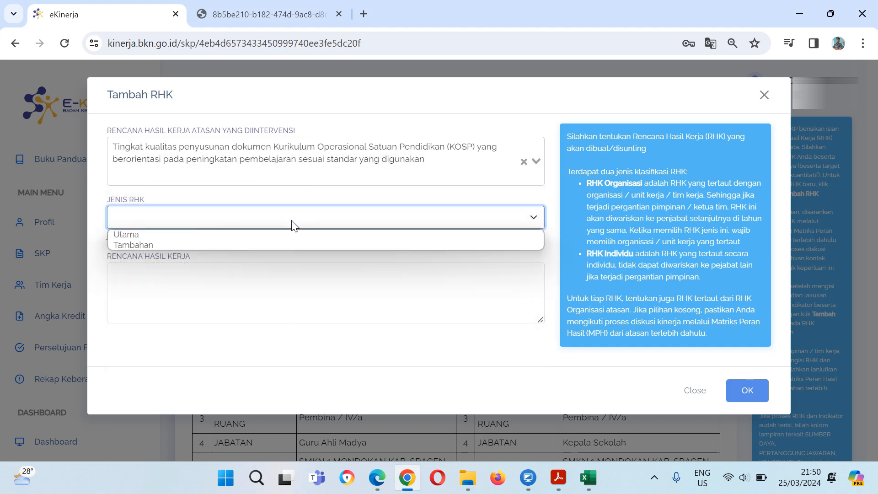
left_click(279, 241)
left_click(256, 270)
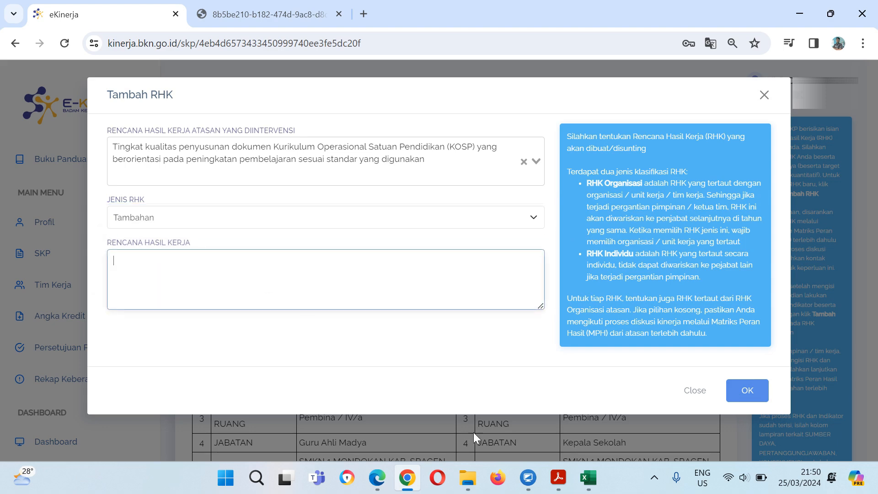
- Switch to Acrobat and copy entry 4's work result plan, "Tersusunnya Kurikulum Operasional Satuan Pendidikan (KOSP) sebagai acuan dalam peningkatan pembelajaran"
left_click(558, 478)
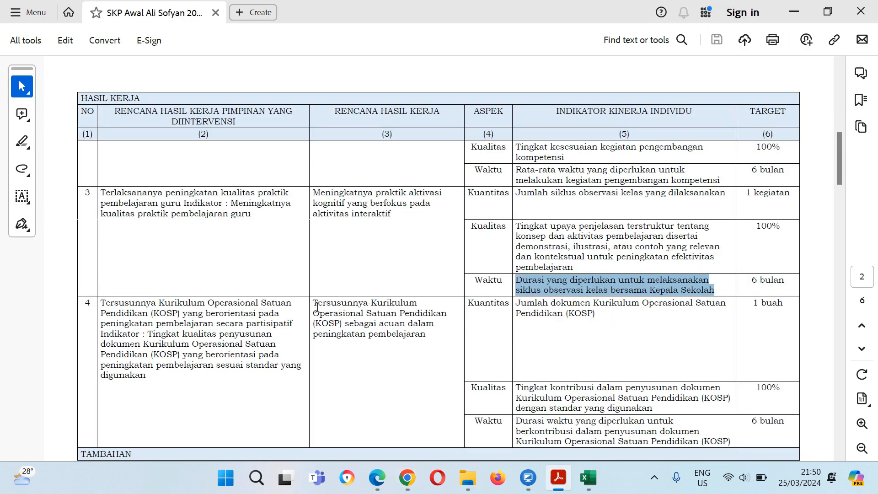
left_click_drag(313, 306, 397, 331)
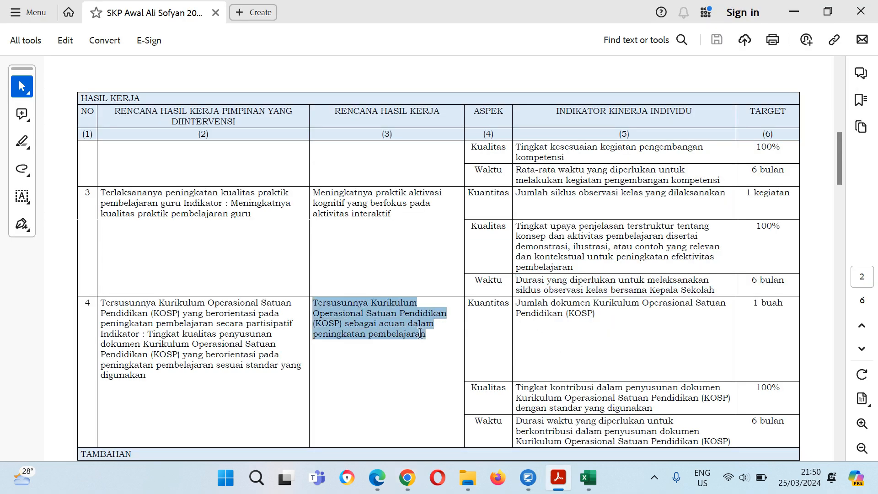
right_click(406, 325)
left_click(462, 168)
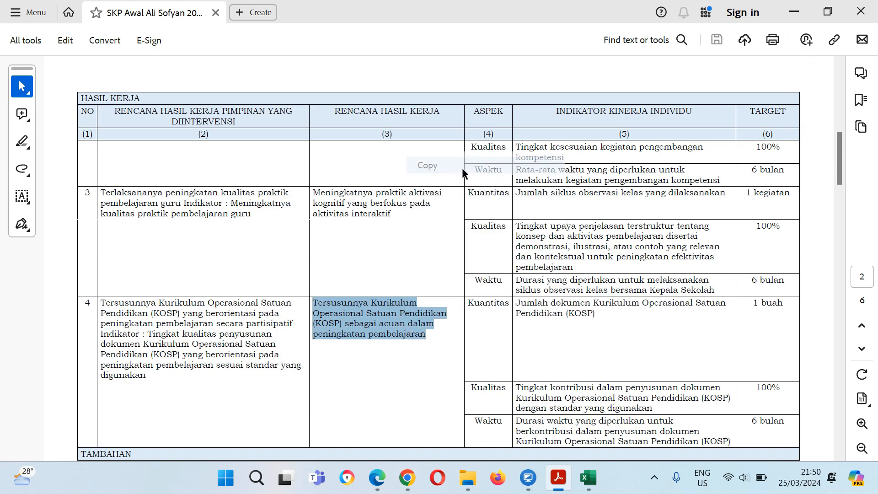
- Return to eKinerja in Chrome, paste the copied KOSP text as the Rencana Hasil Kerja and save the RHK
left_click(407, 477)
left_click(300, 269)
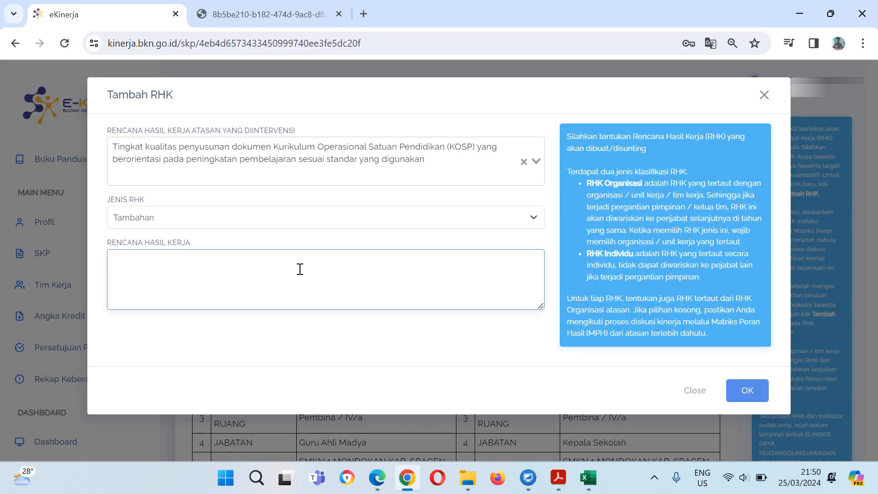
key("ctrl+v")
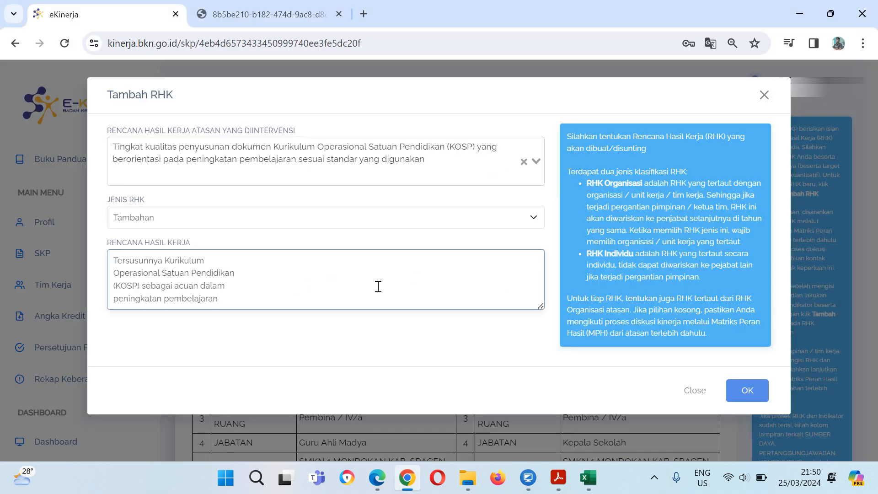
left_click(741, 389)
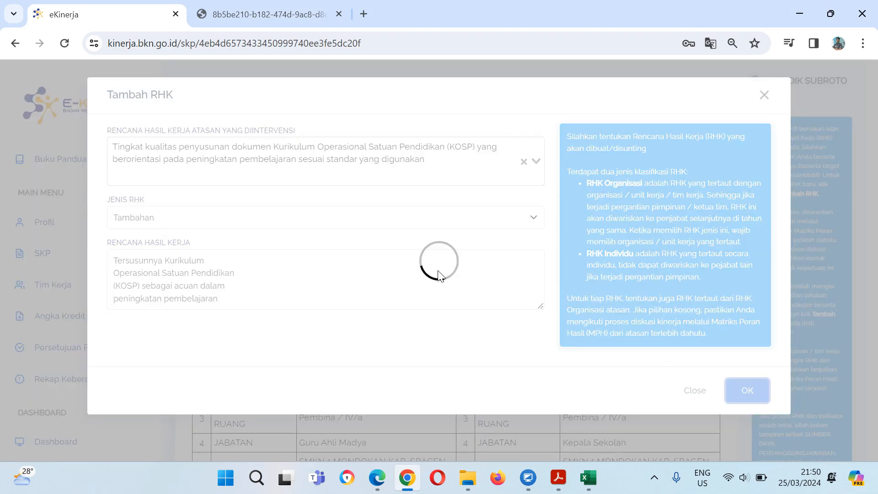
- Start the first indicator for the fourth RHK, under Tambahan, with the aspect Kuantitas
scroll(439, 274, "down", 20)
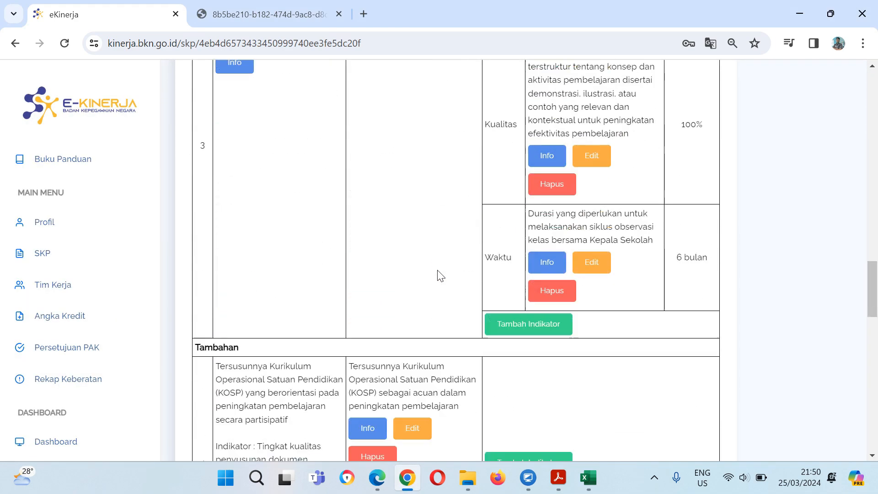
scroll(440, 274, "down", 9)
scroll(439, 275, "up", 3)
scroll(398, 228, "up", 2)
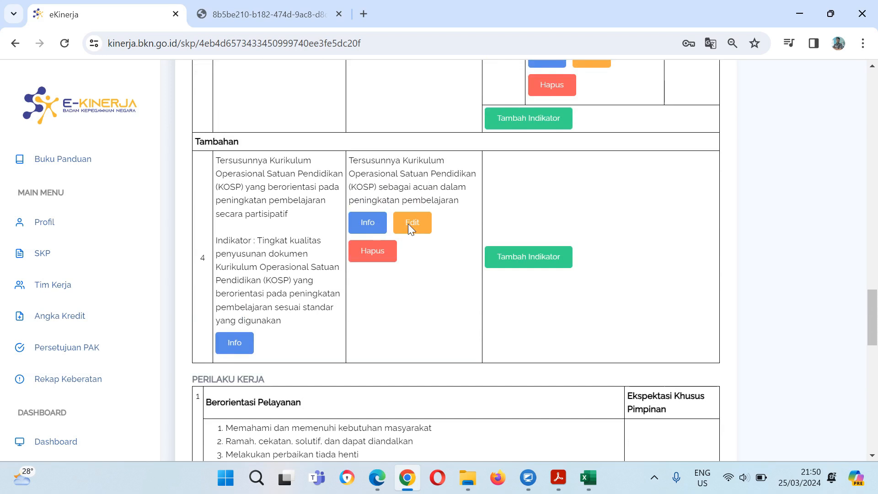
left_click(542, 262)
left_click(489, 151)
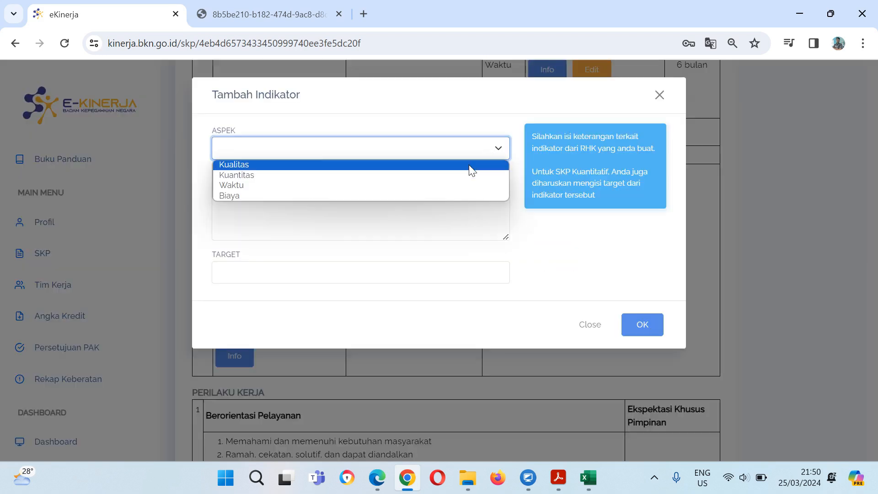
left_click(465, 177)
left_click(443, 200)
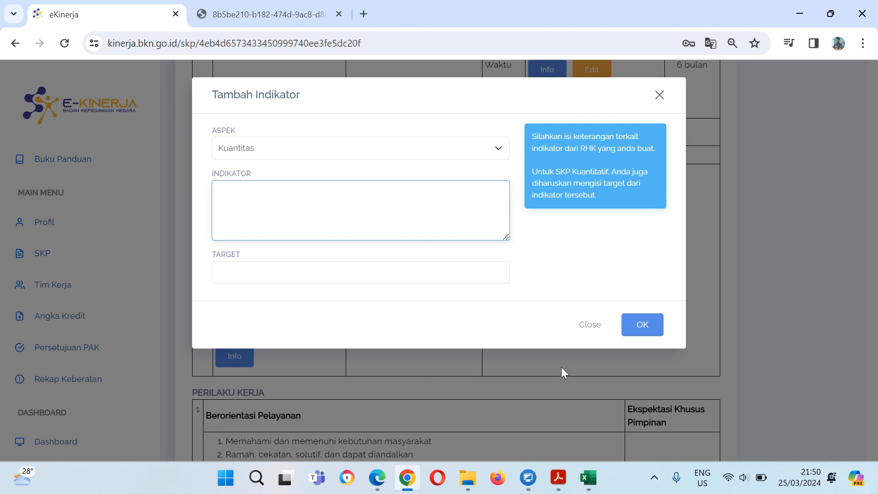
- Switch to Acrobat and copy entry 4's Kuantitas indicator, "Jumlah dokumen Kurikulum Operasional Satuan Pendidikan (KOSP)"
left_click(558, 477)
scroll(531, 309, "down", 1)
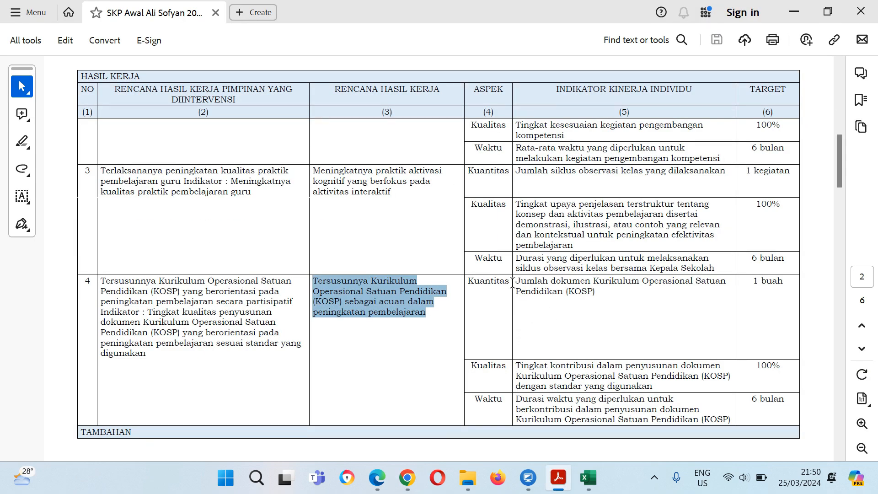
left_click_drag(516, 284, 571, 291)
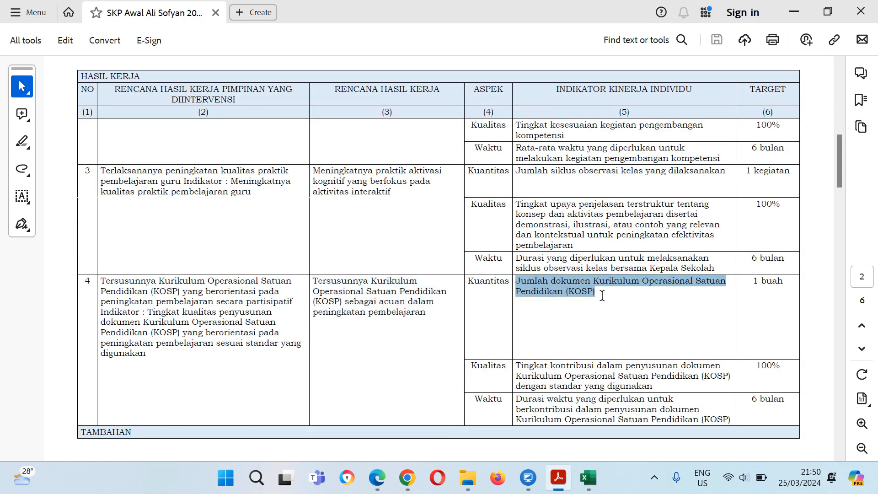
right_click(576, 293)
left_click(597, 132)
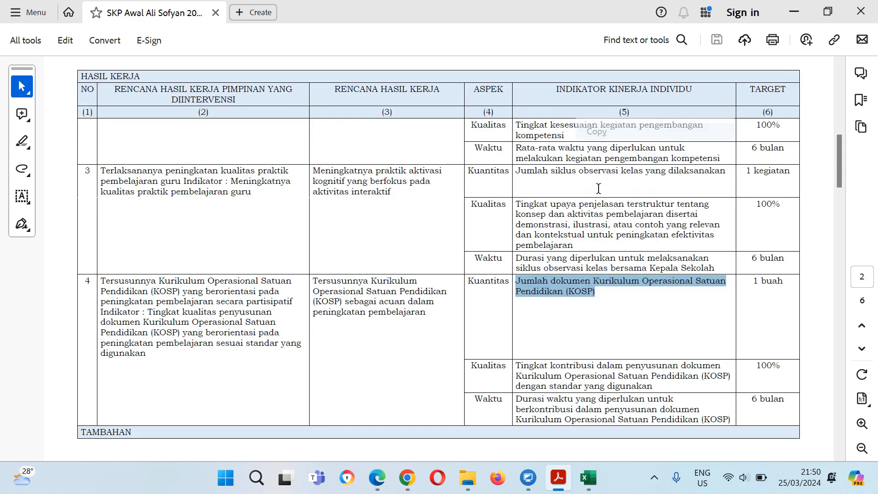
- Back in eKinerja in Chrome, paste the copied KOSP document count indicator, set its target to 1 buah and save it
left_click(407, 477)
left_click(282, 217)
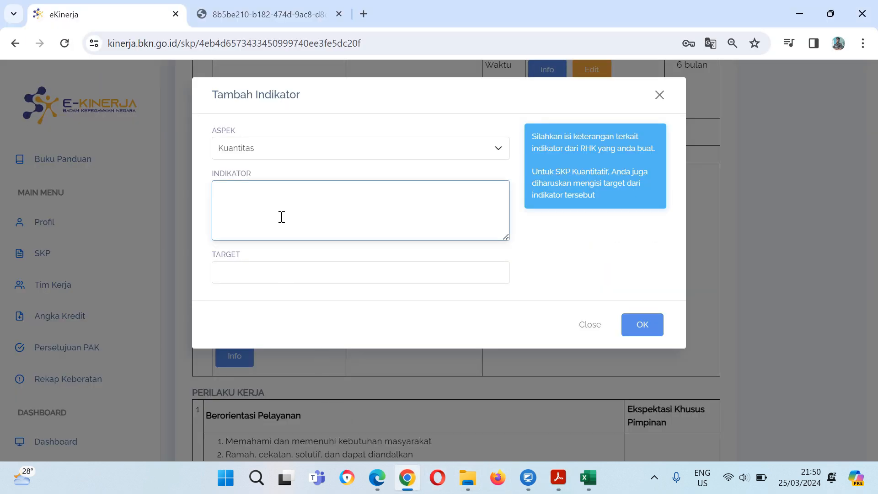
key("ctrl+v")
left_click(270, 282)
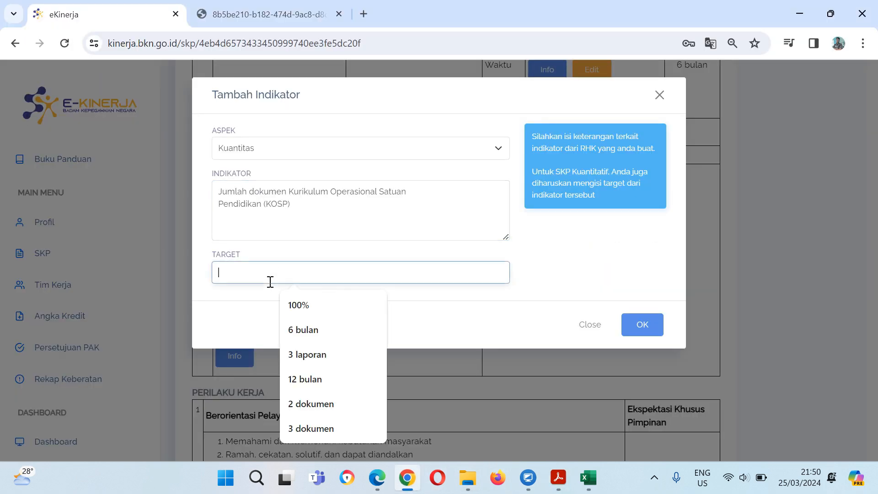
type("1 buah")
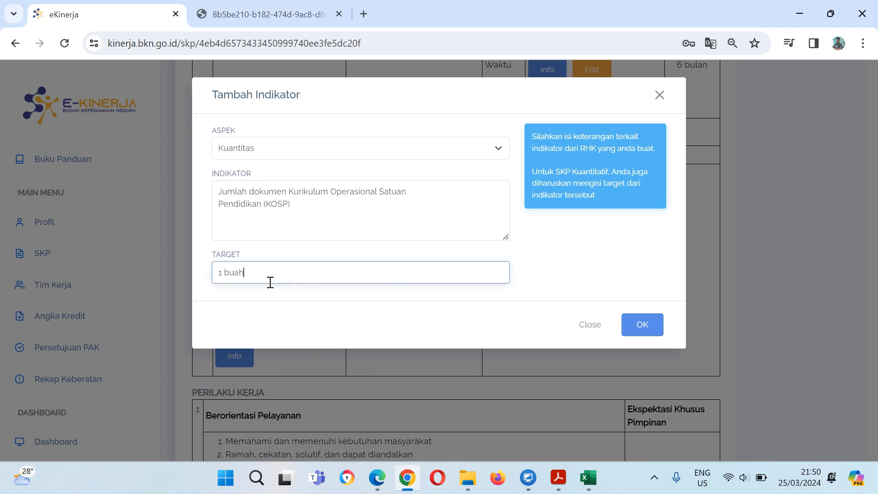
left_click(655, 332)
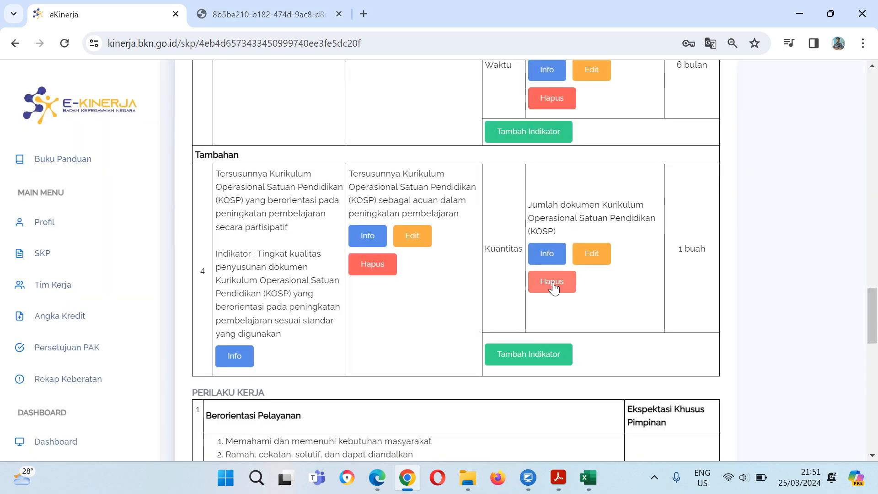
- Start a second indicator for the fourth RHK with the aspect Kualitas
left_click(542, 362)
left_click(427, 148)
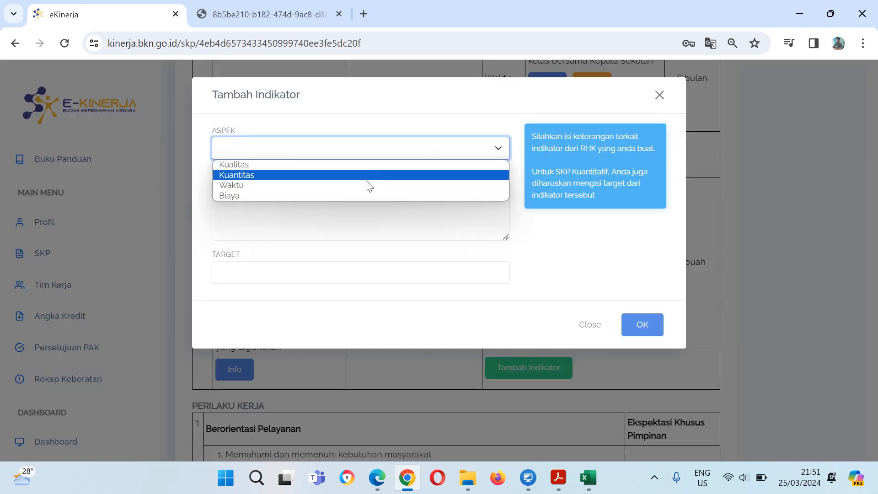
left_click(372, 164)
left_click(350, 200)
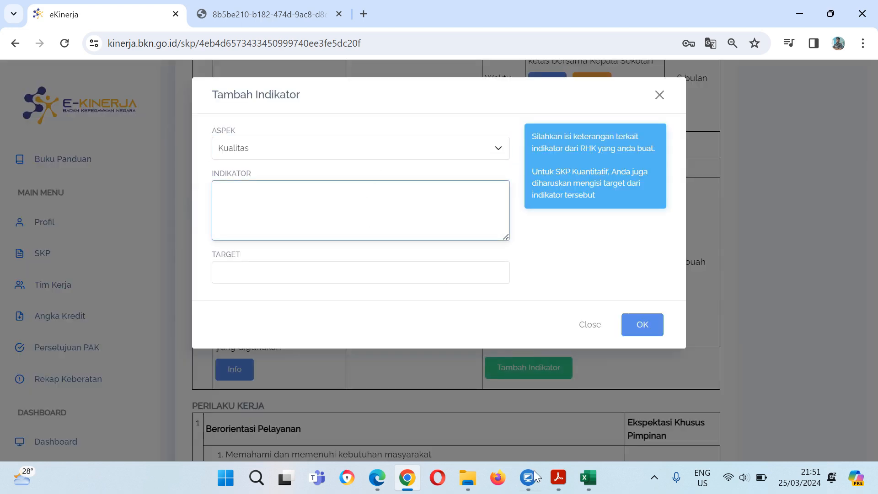
- Switch to Acrobat and copy entry 4's Kualitas indicator, "Tingkat kontribusi dalam penyusunan dokumen Kurikulum Operasional Satuan Pendidikan (KOSP) dengan standar yang digunakan"
left_click(559, 477)
scroll(531, 366, "down", 1)
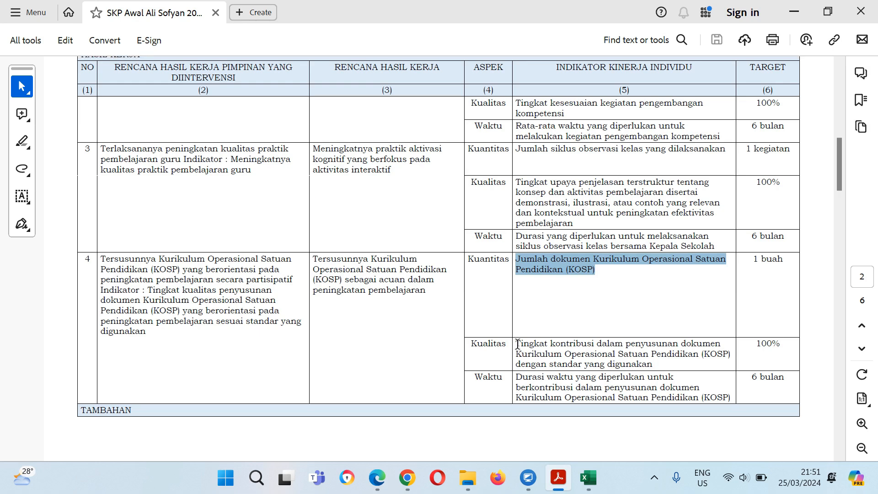
left_click_drag(517, 344, 641, 363)
right_click(640, 363)
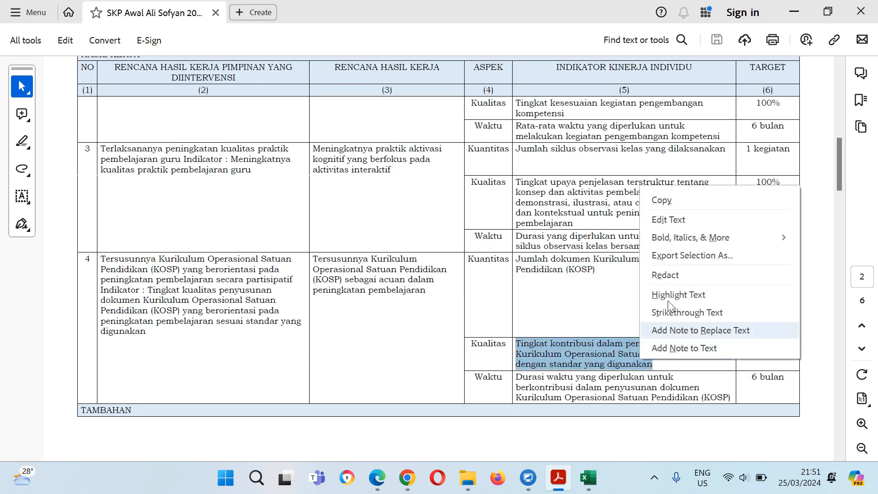
left_click(662, 200)
- Return to eKinerja in Chrome, paste the copied KOSP contribution indicator, set its target to 100% and save it
left_click(407, 477)
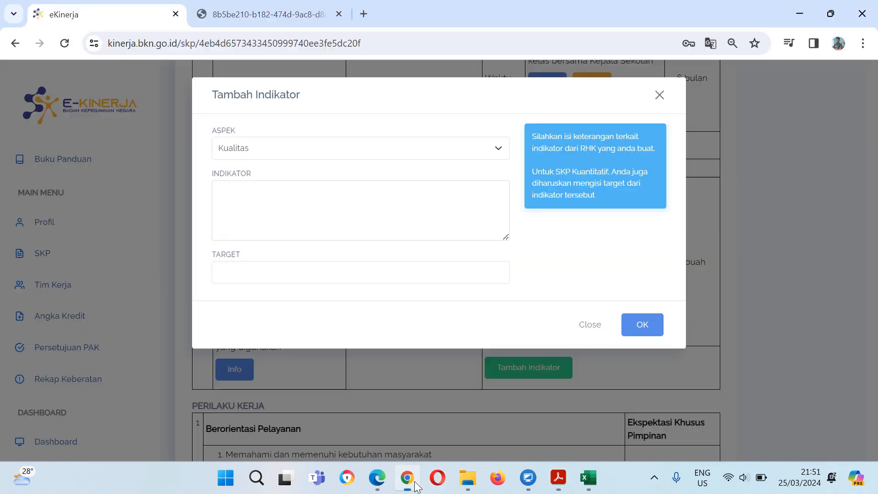
left_click(322, 190)
key("ctrl+v")
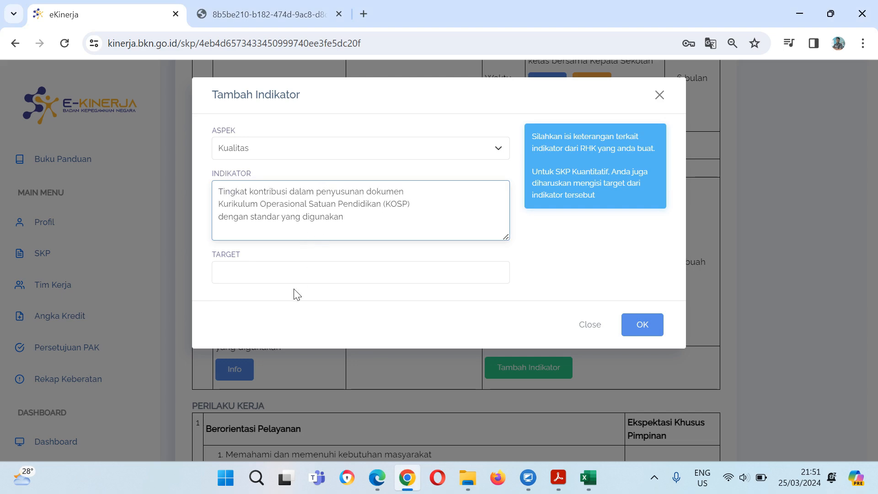
left_click(306, 276)
left_click(295, 303)
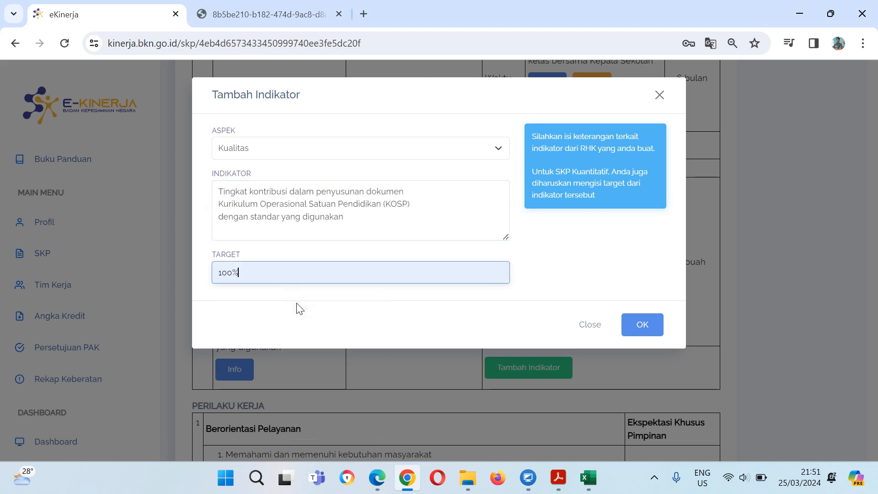
left_click(636, 323)
scroll(636, 319, "down", 3)
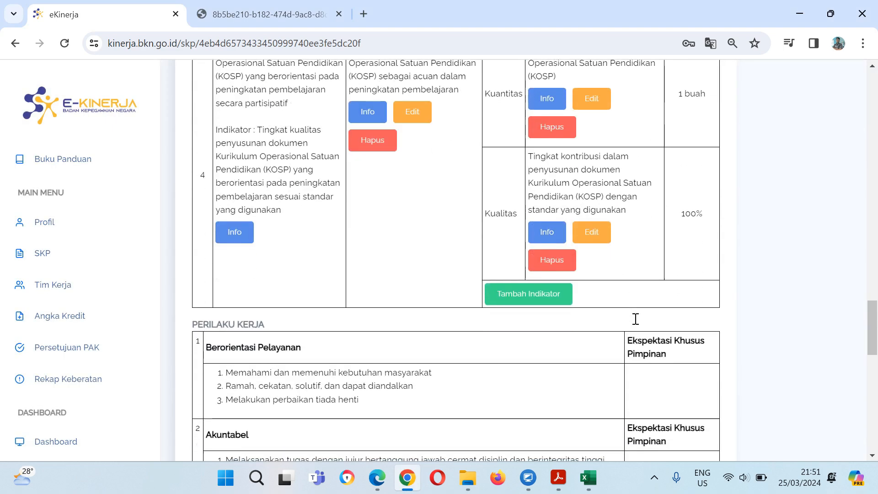
- Start a third indicator for the fourth RHK with the aspect Waktu
left_click(557, 299)
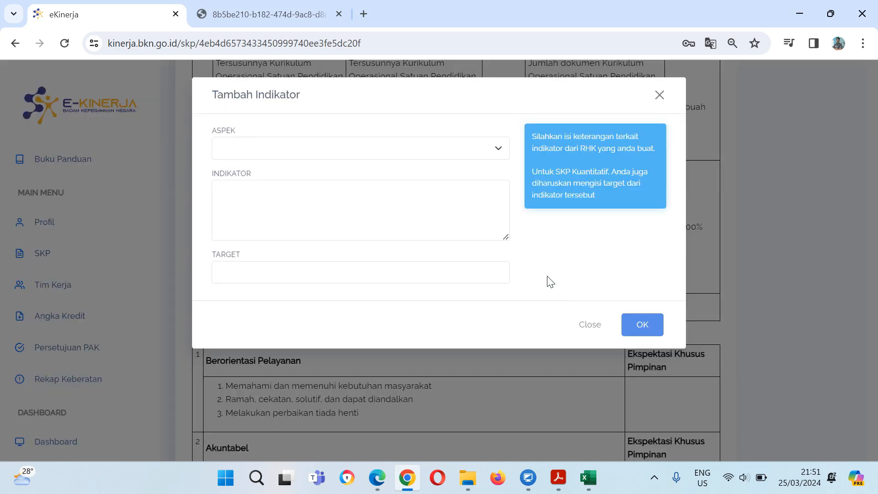
left_click(504, 158)
left_click(435, 191)
left_click(400, 210)
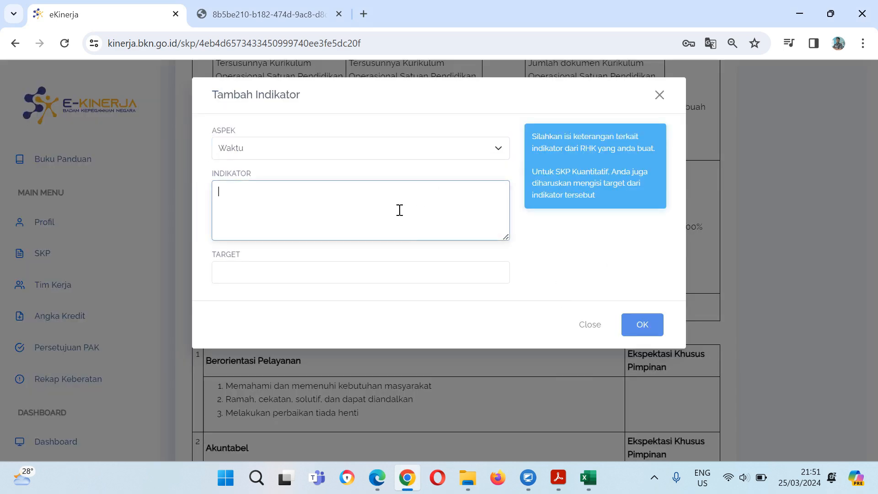
- Switch to Acrobat and copy entry 4's Waktu indicator, "Durasi waktu yang diperlukan untuk berkontribusi dalam penyusunan dokumen Kurikulum Operasional Satuan Pendidikan (KOSP)"
left_click(559, 476)
scroll(514, 369, "down", 1)
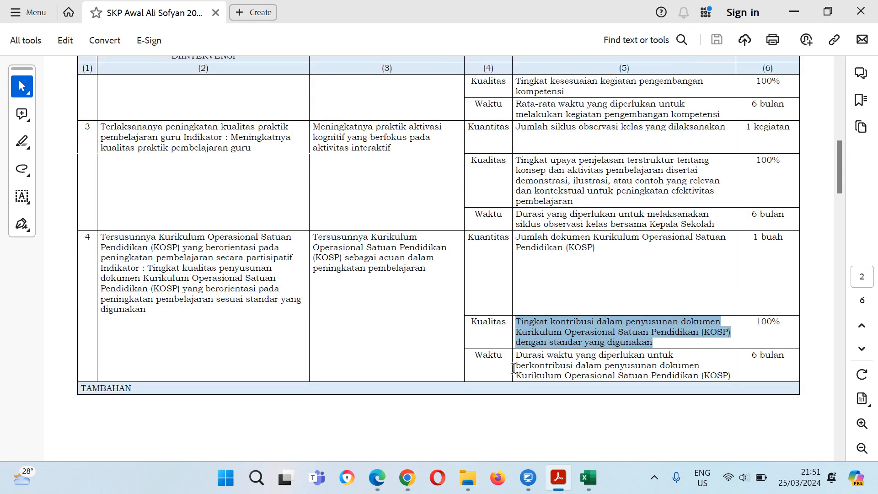
left_click_drag(519, 358, 664, 376)
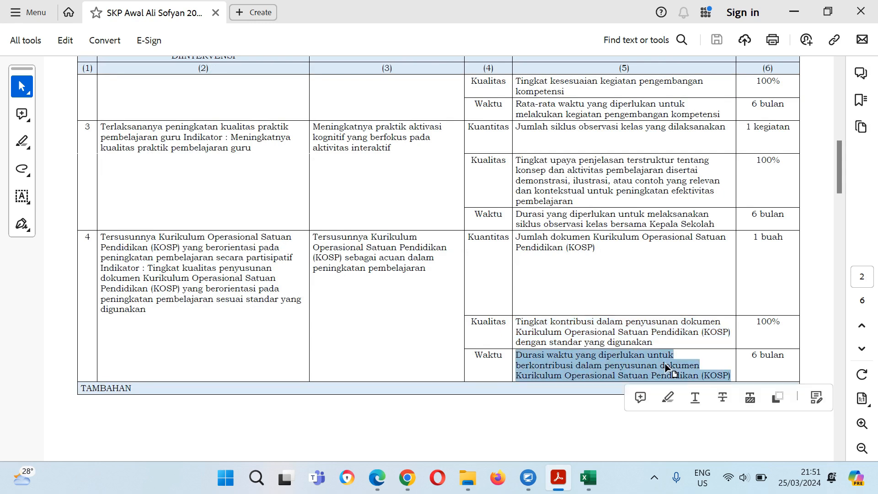
right_click(665, 376)
left_click(718, 206)
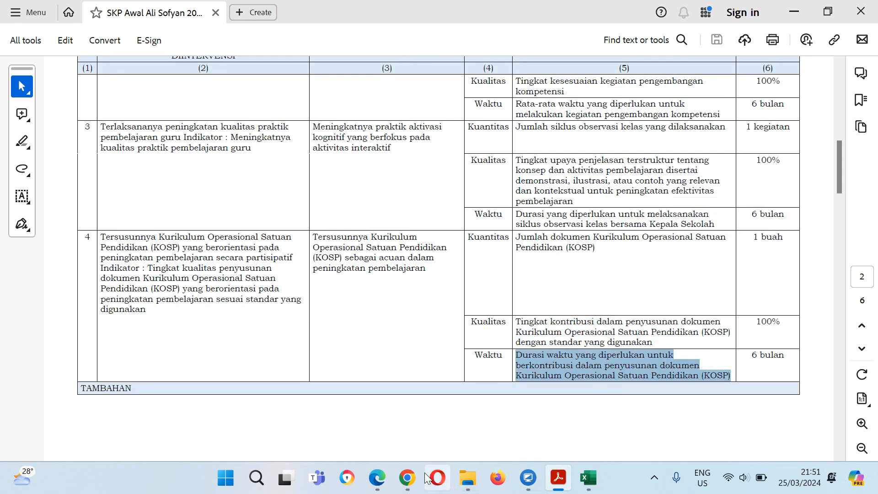
- Return to eKinerja in Chrome, paste the copied KOSP duration indicator, set its target to 6 bulan and save it
left_click(407, 478)
left_click(345, 211)
key("ctrl+v")
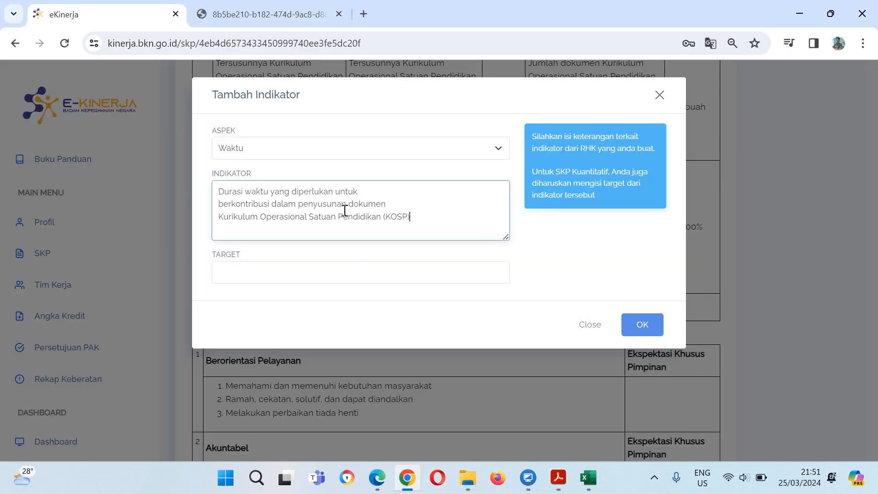
left_click(294, 279)
left_click(296, 331)
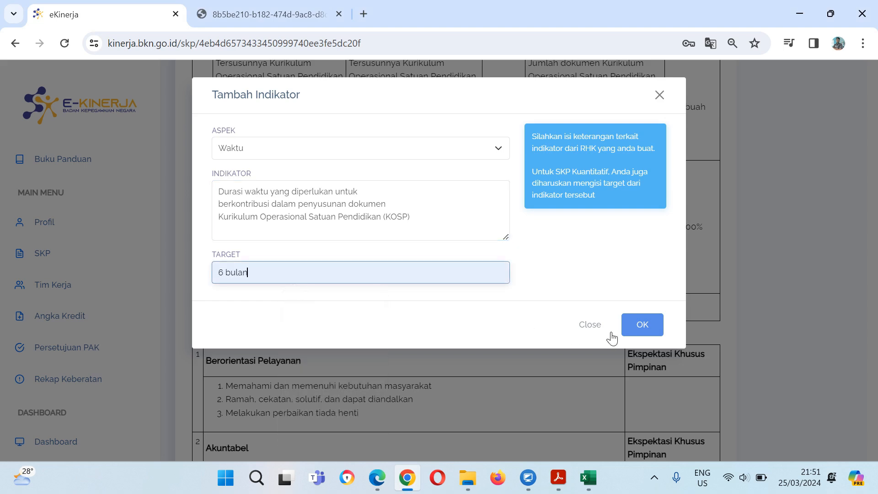
left_click(642, 325)
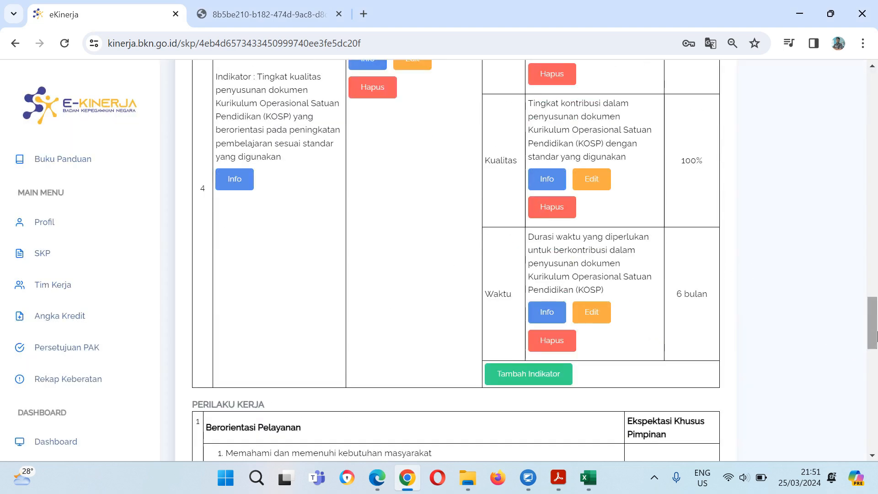
- Check the fourth RHK's placement and indicators, and look at its type in the edit form without changing it
left_click_drag(876, 332, 876, 303)
scroll(465, 201, "down", 2)
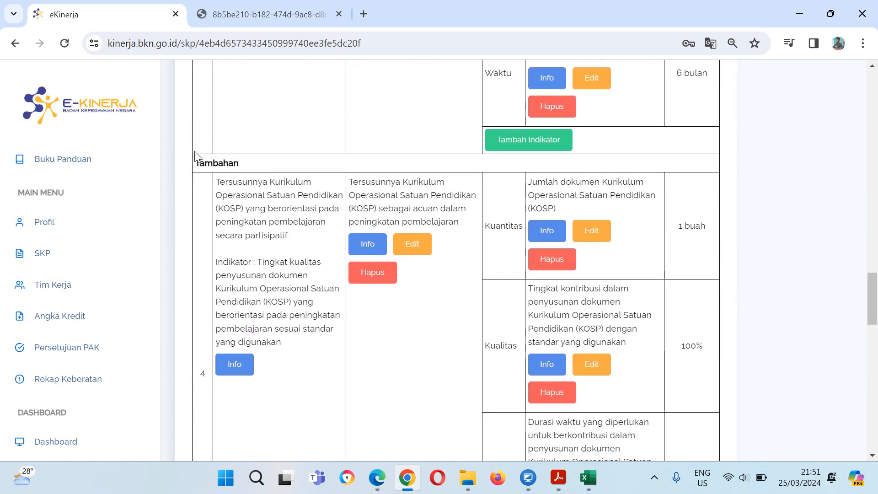
scroll(280, 204, "up", 1)
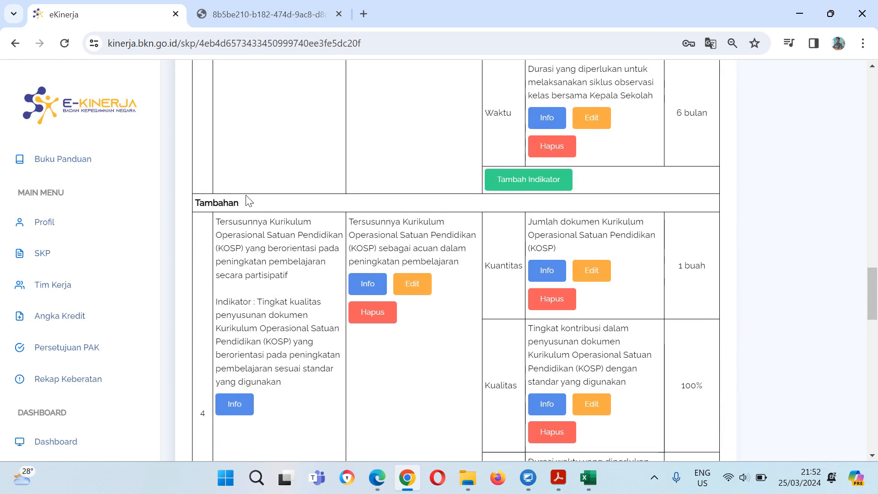
scroll(505, 337, "down", 6)
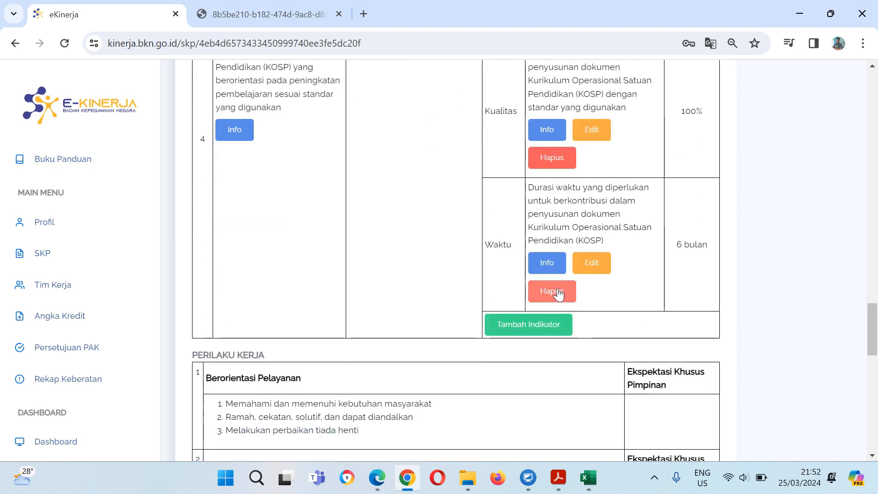
scroll(544, 293, "up", 6)
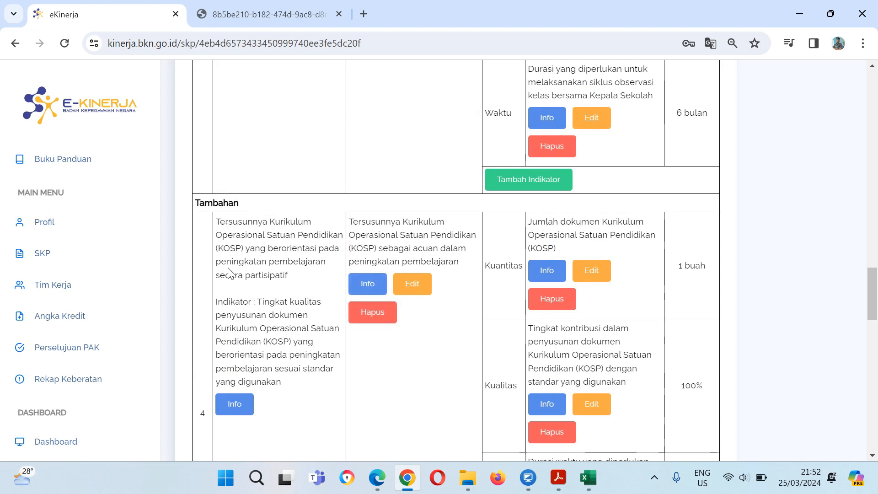
left_click(421, 289)
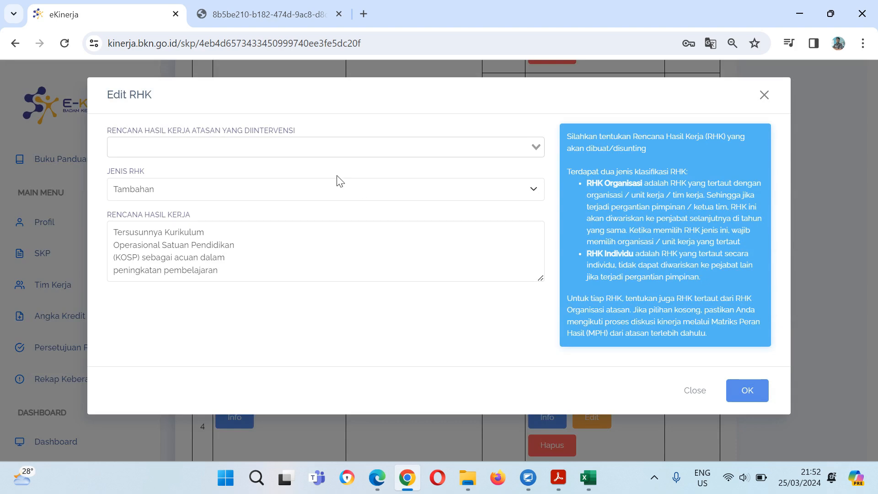
left_click(764, 95)
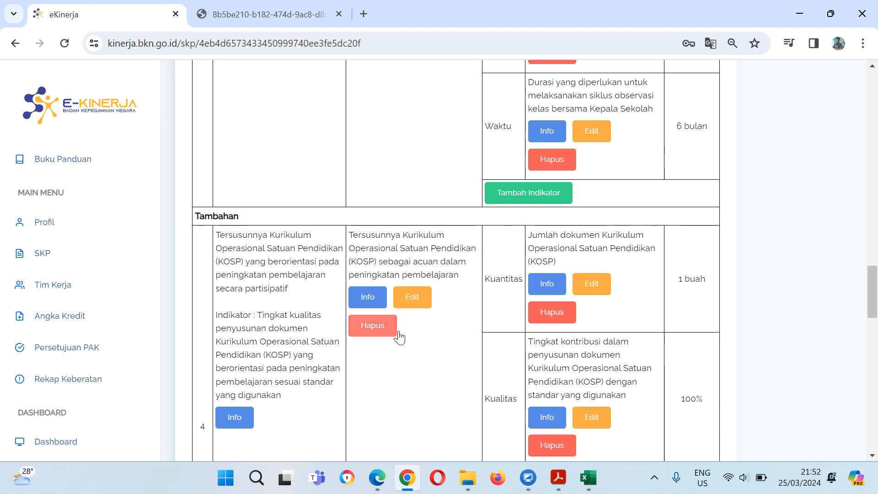
- Edit the fourth RHK, change its Jenis RHK to Utama and try to save it
left_click(425, 302)
left_click(302, 192)
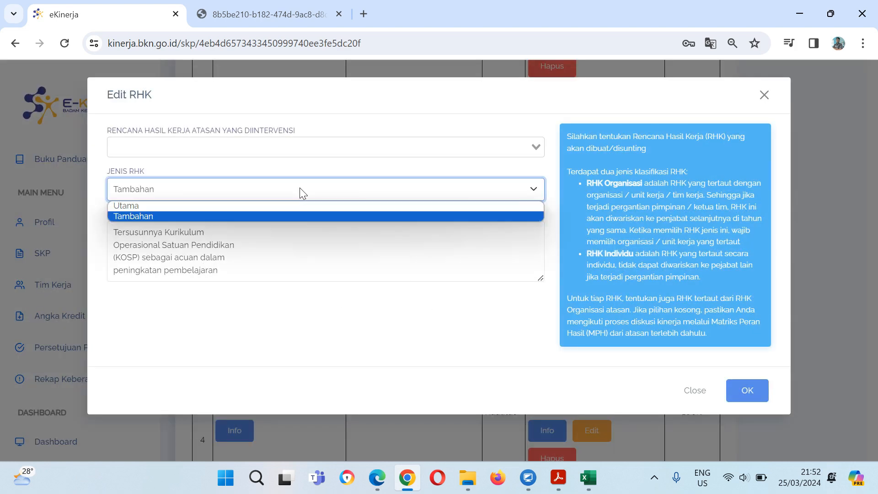
left_click(273, 208)
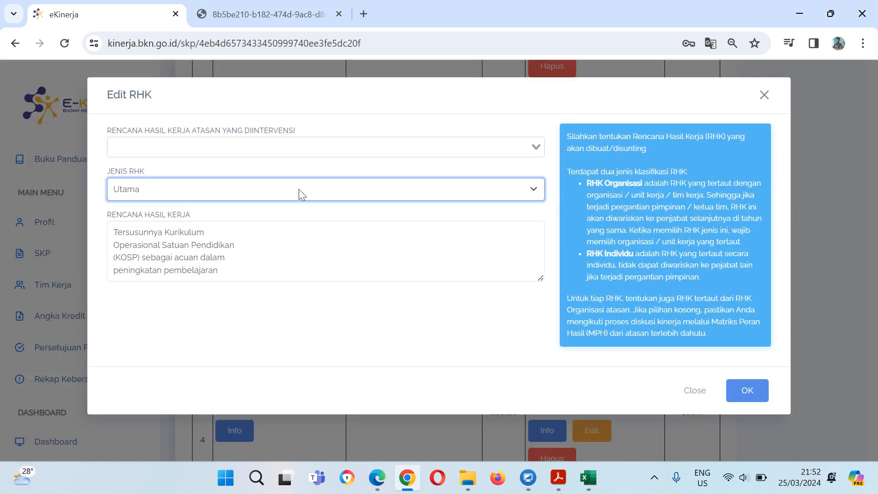
left_click(299, 188)
left_click(290, 207)
left_click(735, 388)
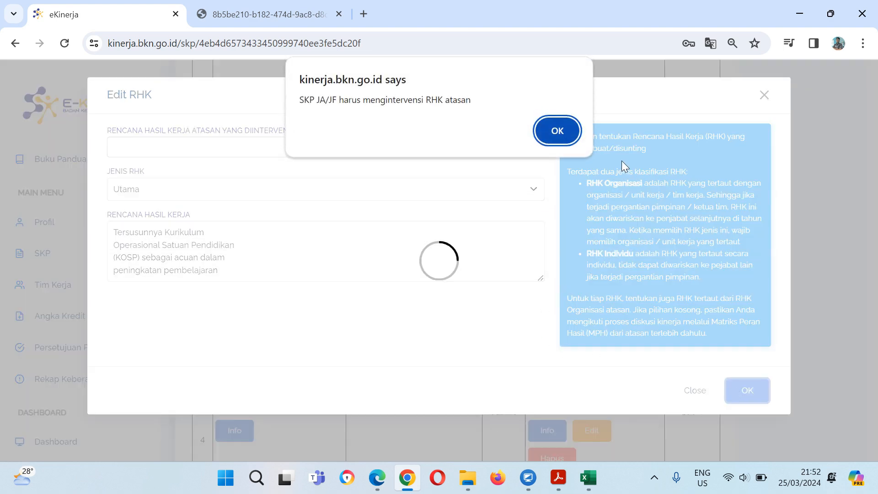
left_click(557, 131)
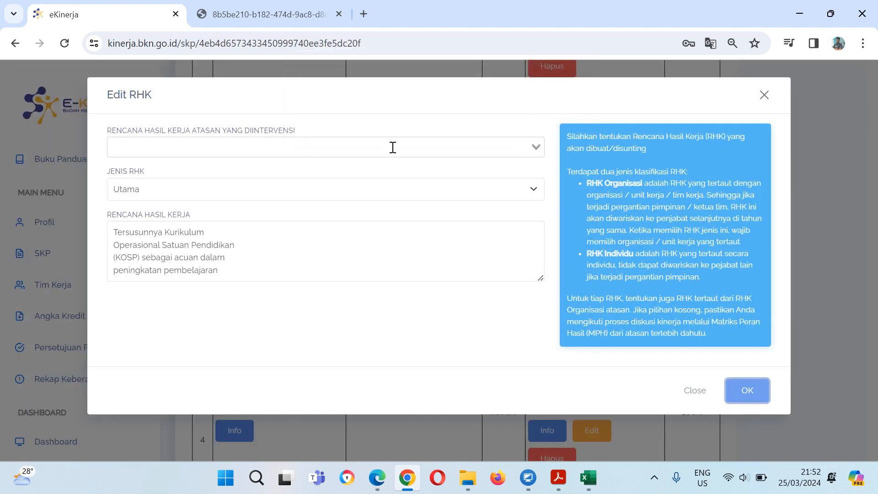
- Link the fourth RHK to the superior's RHK on preparing the KOSP document and save it
left_click(393, 148)
left_click(400, 197)
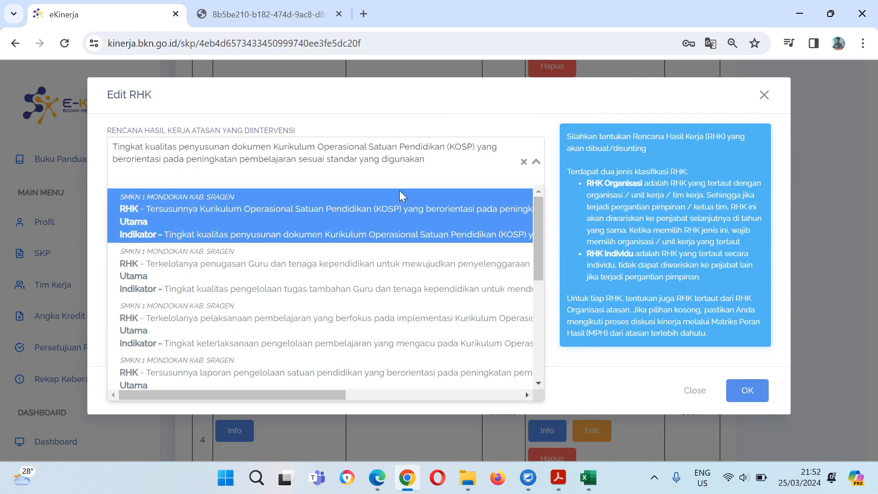
left_click(727, 389)
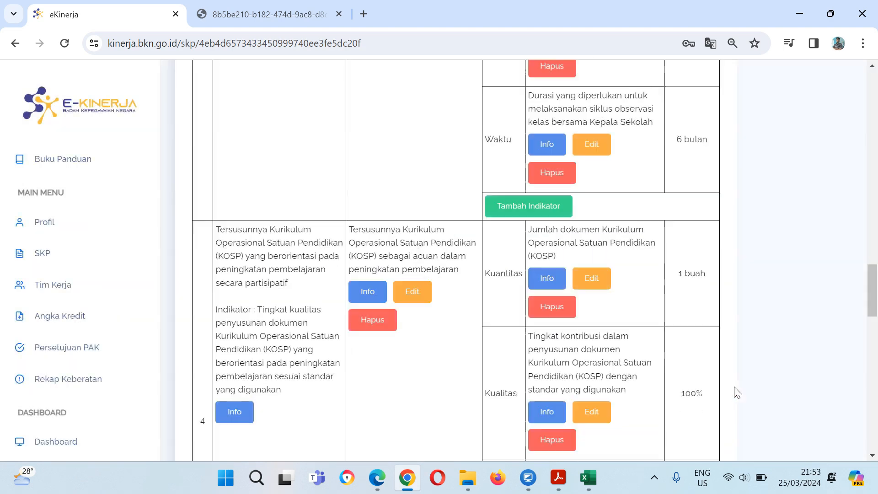
- Review the third and fourth RHK, the Tambahan section and the Perilaku Kerja list down to the Lampiran
scroll(233, 298, "down", 4)
scroll(190, 245, "up", 2)
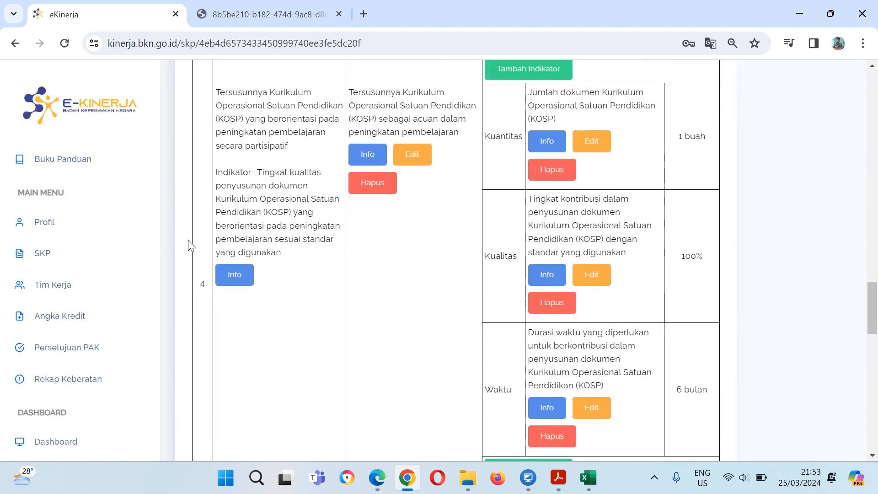
scroll(227, 274, "down", 3)
scroll(227, 155, "up", 1)
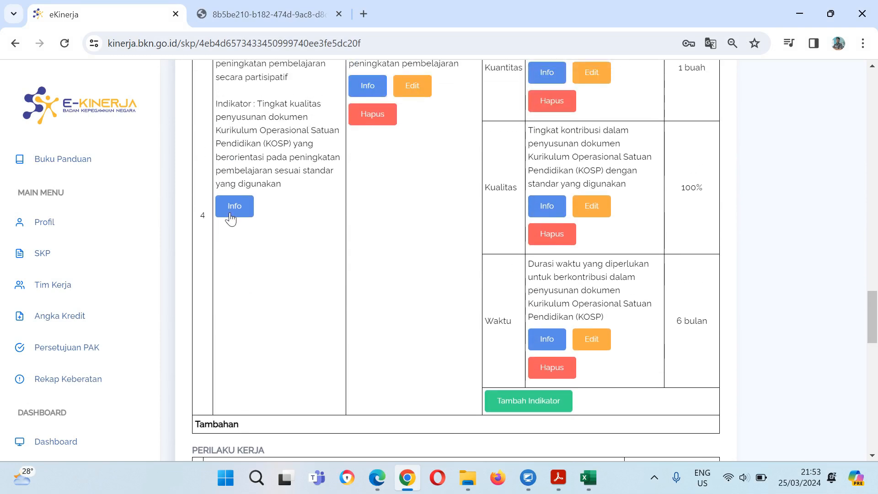
scroll(275, 224, "up", 2)
scroll(345, 222, "down", 1)
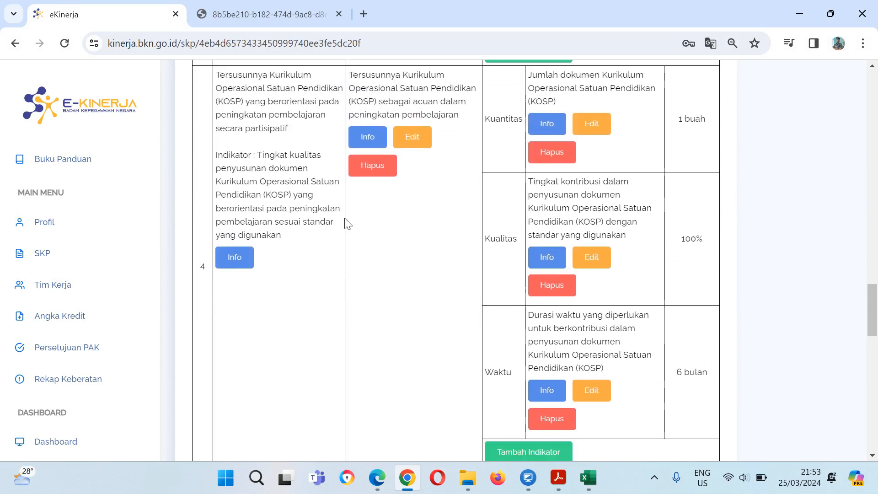
scroll(346, 223, "up", 5)
scroll(344, 218, "up", 1)
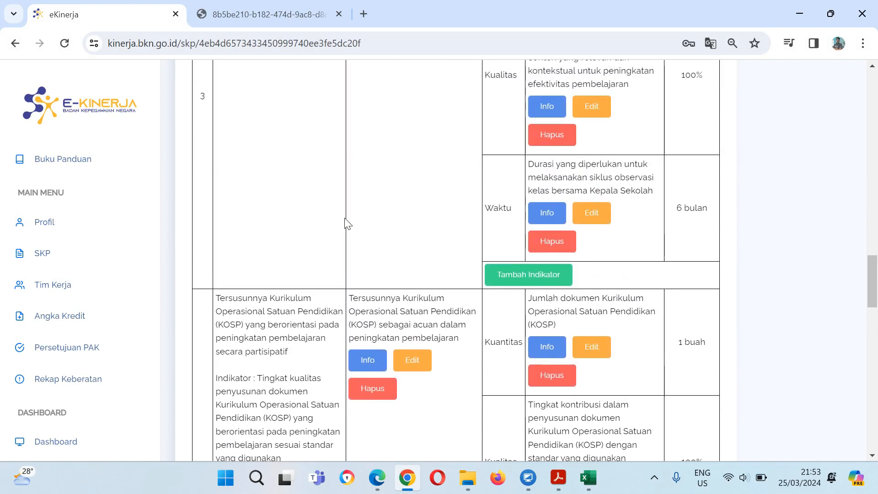
scroll(346, 222, "down", 1)
scroll(346, 222, "up", 7)
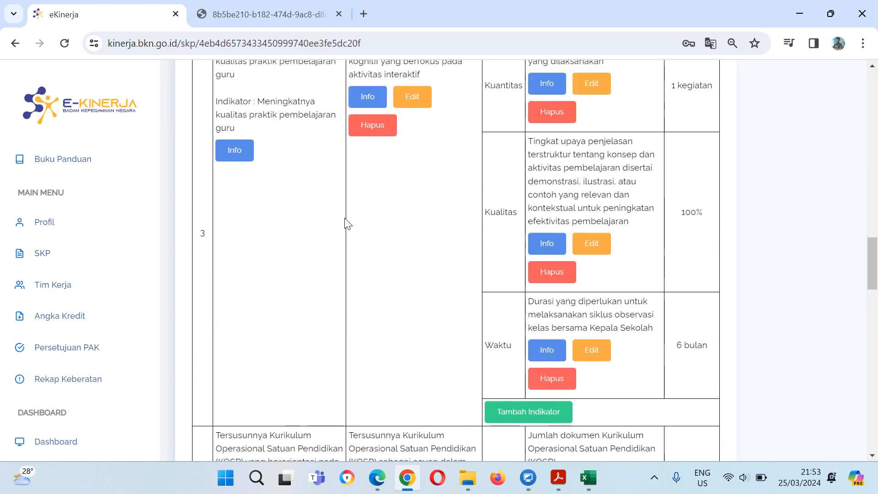
scroll(346, 222, "down", 17)
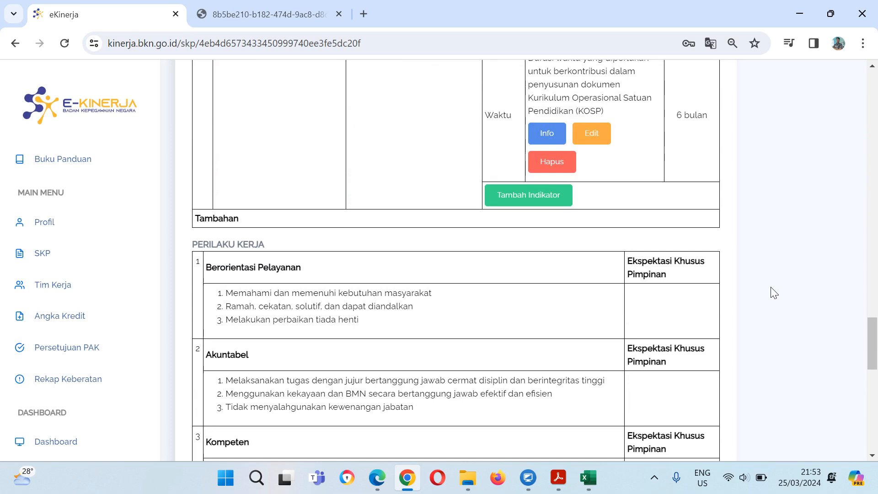
scroll(774, 293, "down", 13)
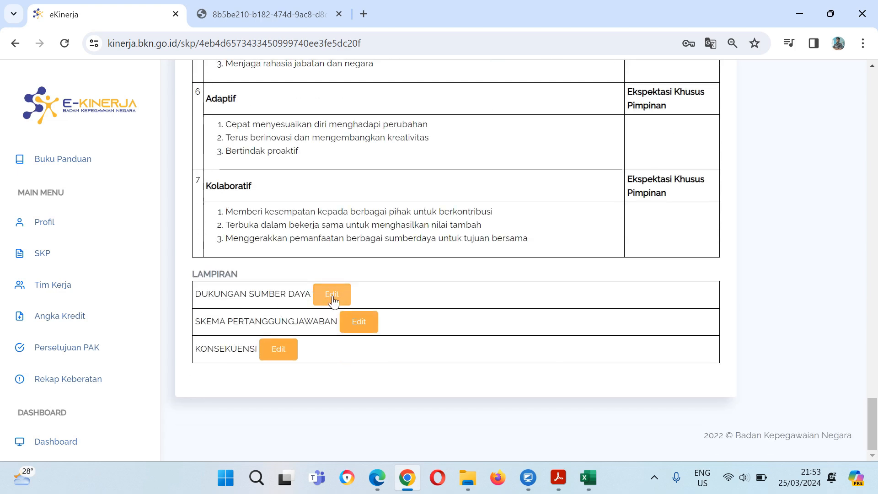
- Switch to the Excel workbook and copy the four Dukungan Sumber Daya entries, SDM through Pendampingan Pimpinan, from the Lampiran SKP sheet
left_click(590, 479)
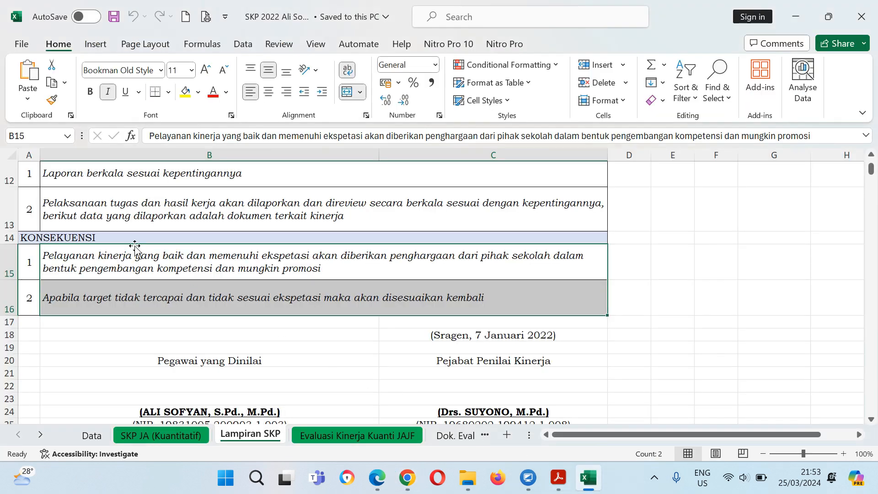
scroll(135, 247, "up", 4)
left_click_drag(85, 263, 85, 302)
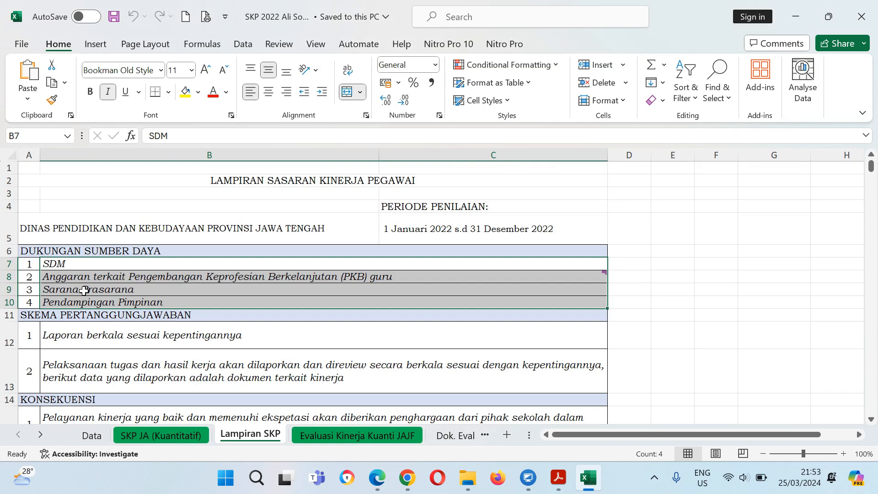
right_click(85, 299)
left_click(115, 51)
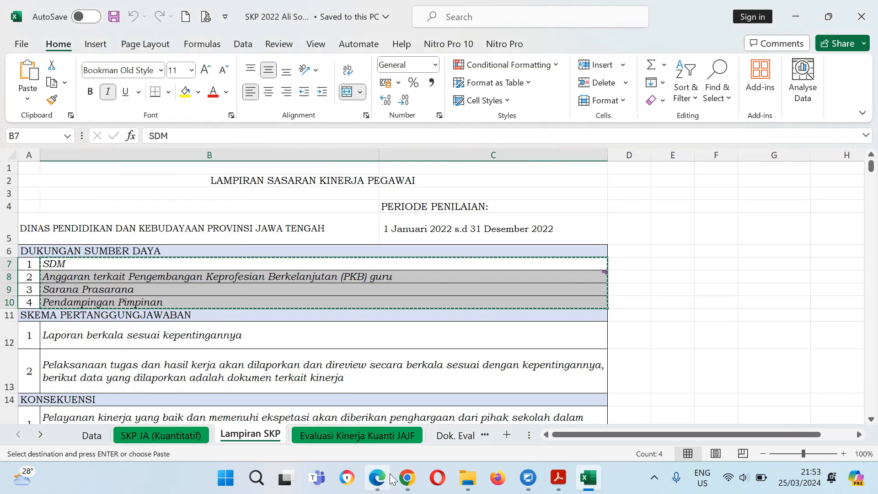
- Return to eKinerja in Chrome, paste the four copied entries as the Lampiran's Dukungan Sumber Daya and save them
left_click(407, 478)
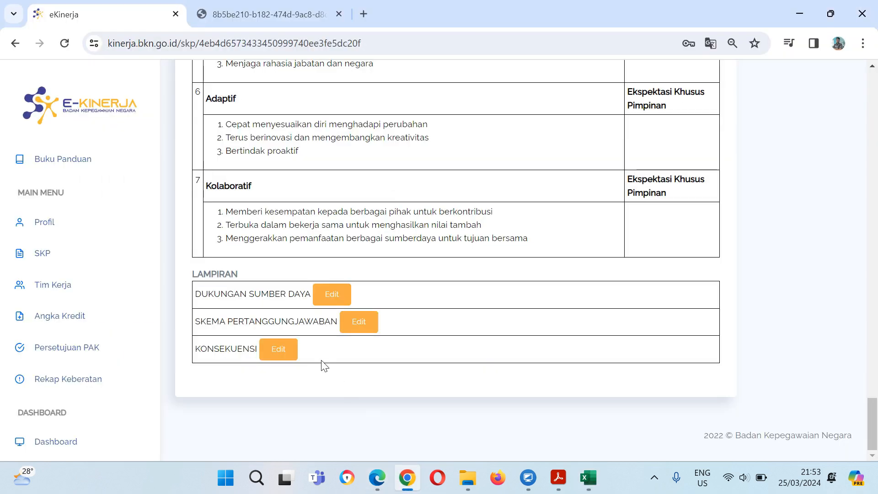
left_click(329, 294)
left_click(297, 151)
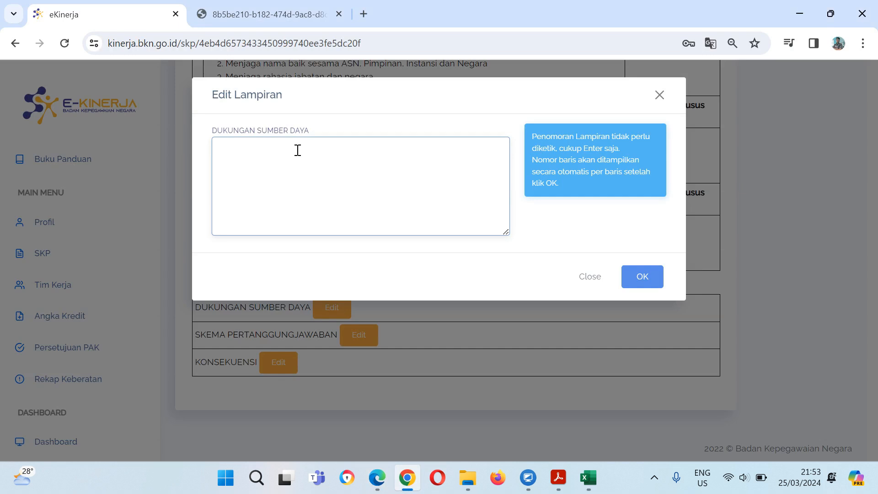
right_click(297, 150)
left_click(339, 289)
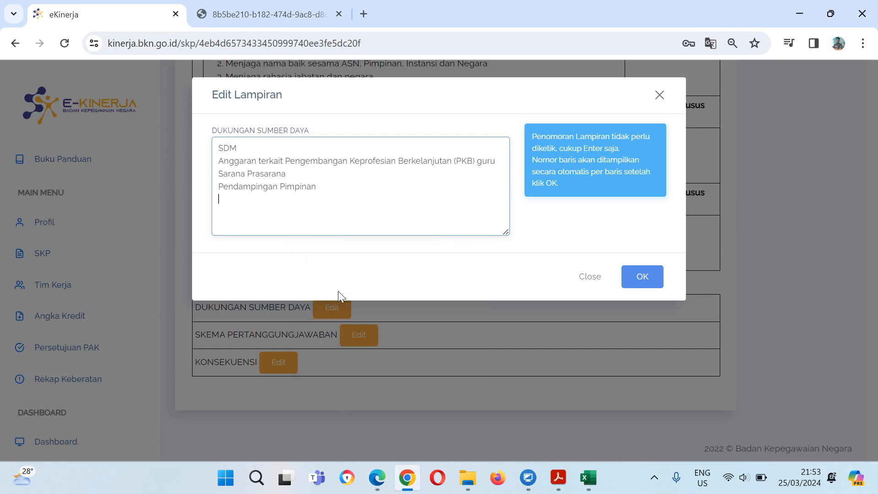
left_click(648, 279)
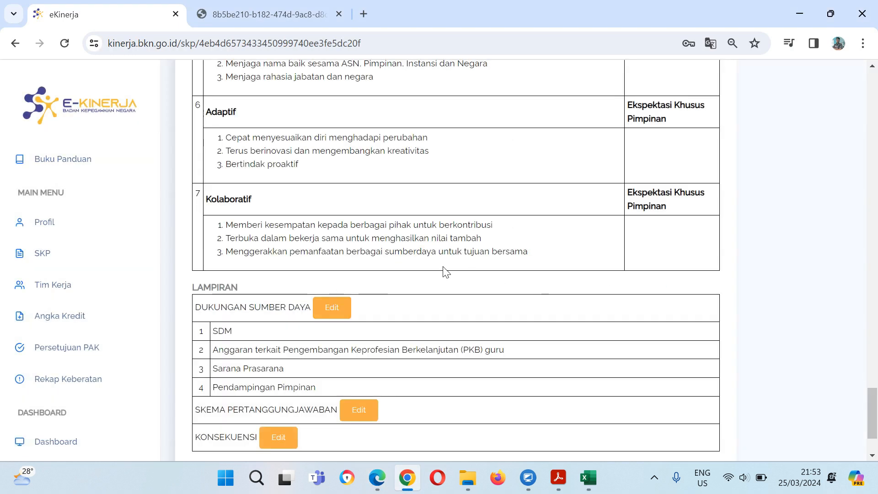
scroll(254, 366, "down", 2)
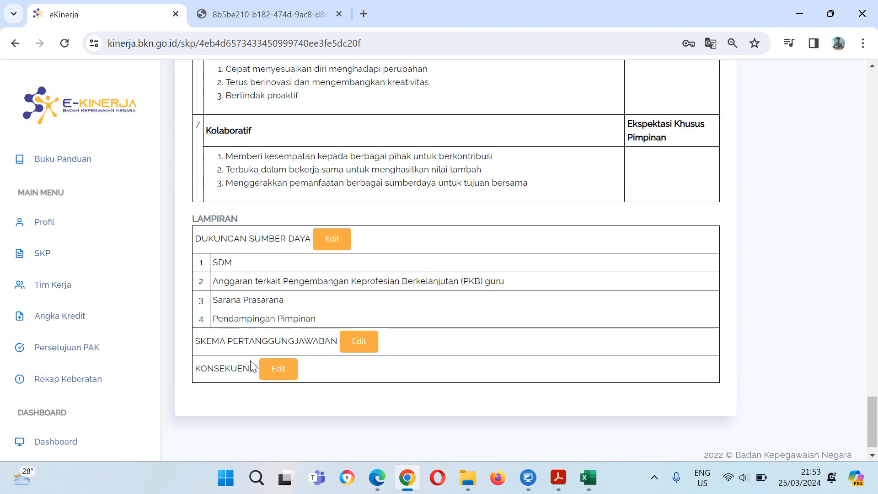
- Open the Lampiran's Skema Pertanggungjawaban for editing, then copy its two entries from the Lampiran SKP sheet in the Excel workbook
left_click(356, 347)
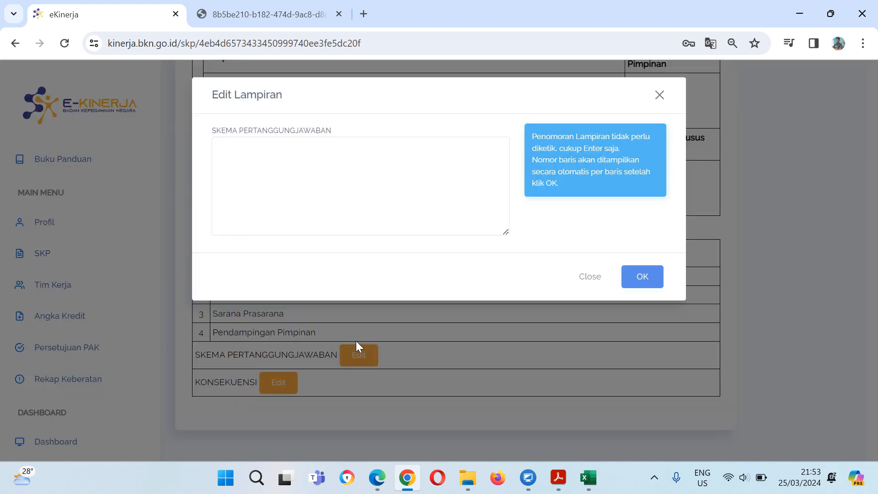
left_click(589, 478)
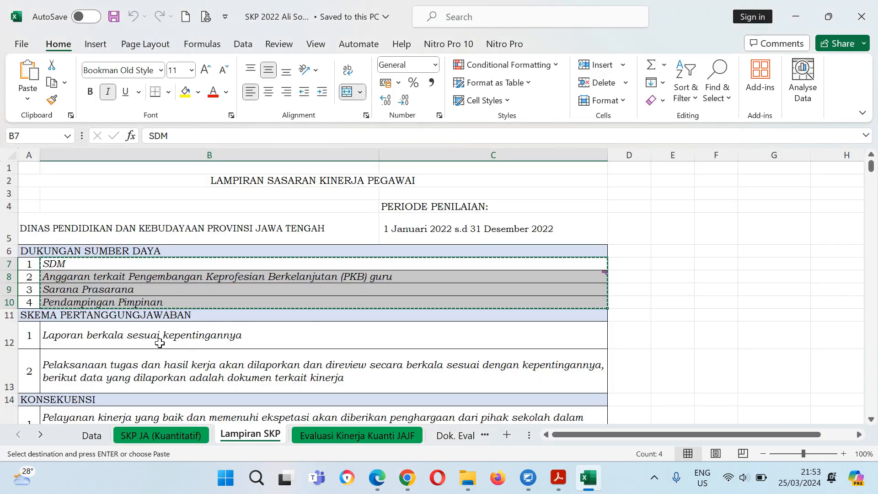
left_click_drag(164, 337, 166, 366)
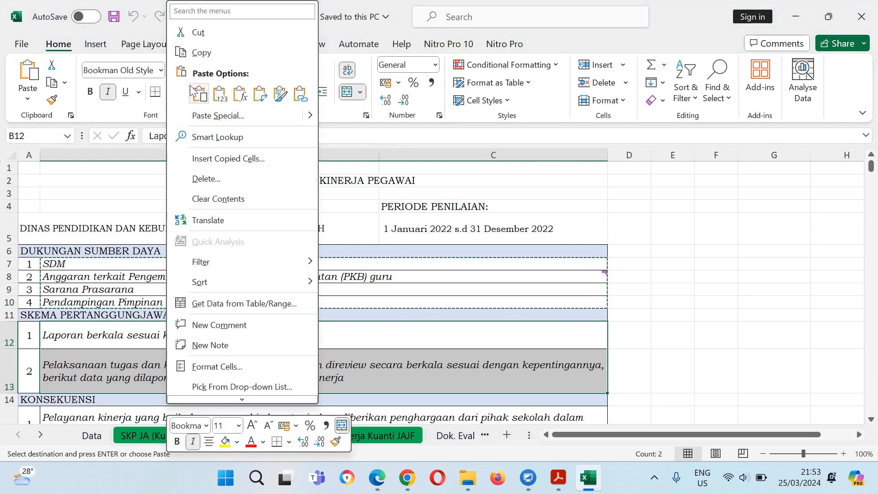
left_click(199, 53)
- Return to eKinerja in Chrome, paste the two copied entries as the Skema Pertanggungjawaban and save them
left_click(409, 480)
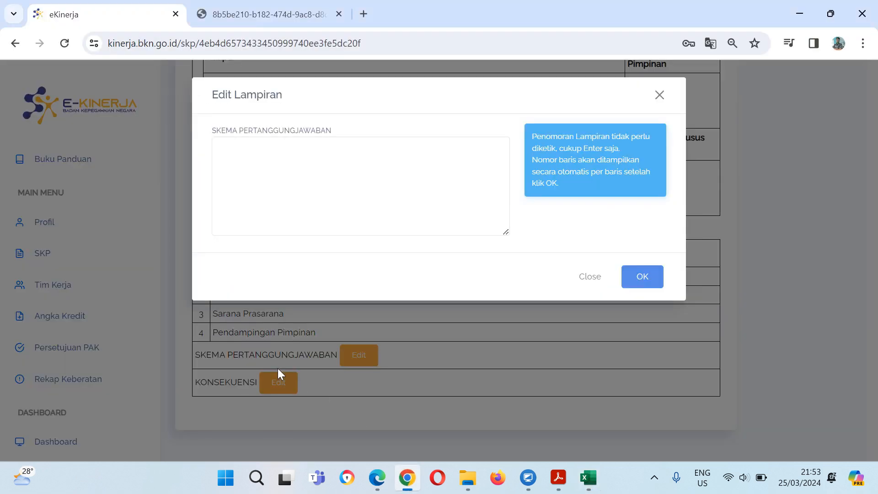
right_click(298, 166)
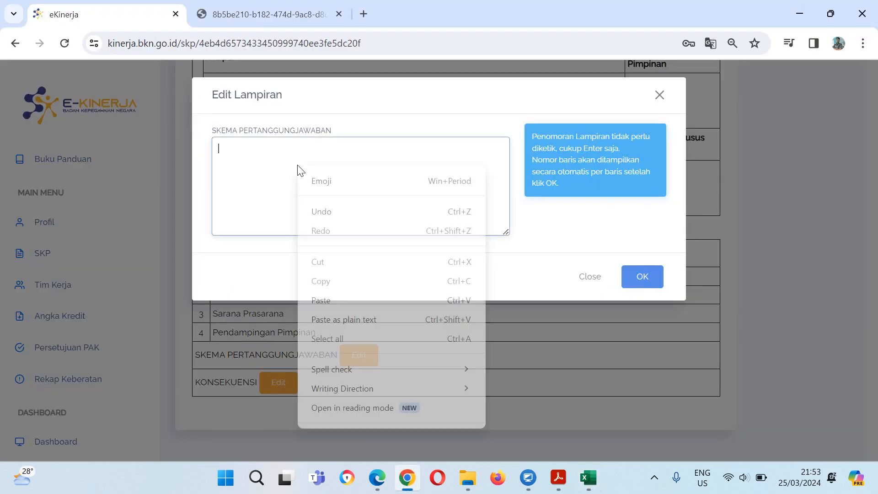
left_click(345, 300)
left_click(641, 277)
- Open the Lampiran's Konsekuensi for editing, then copy its two entries from the Lampiran SKP sheet in the Excel workbook
scroll(345, 364, "down", 1)
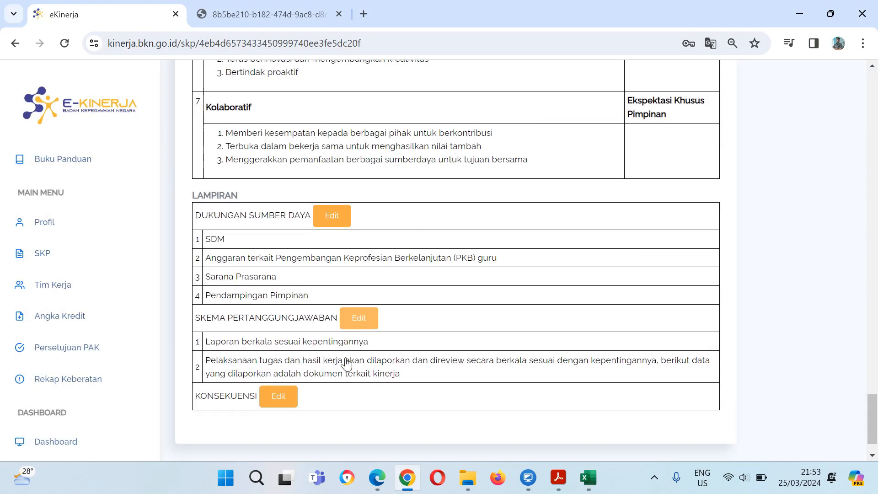
left_click(290, 370)
left_click(589, 478)
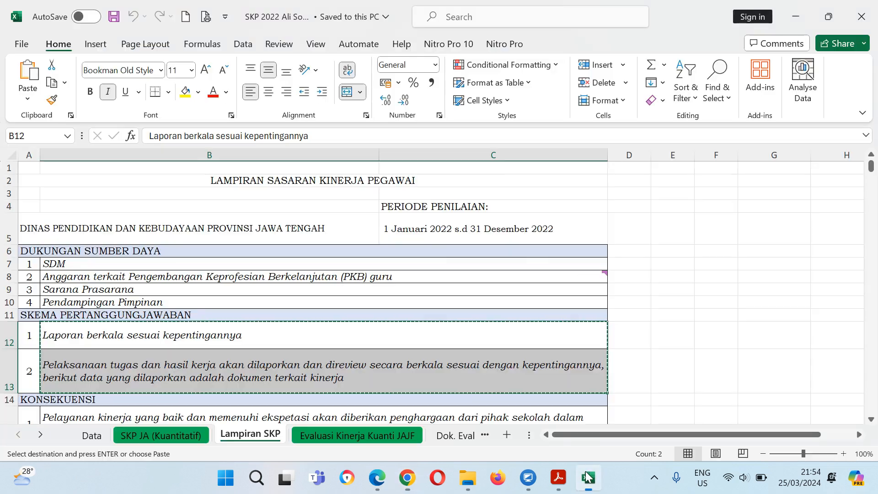
scroll(358, 390, "down", 2)
left_click(220, 355)
left_click_drag(221, 355, 222, 372)
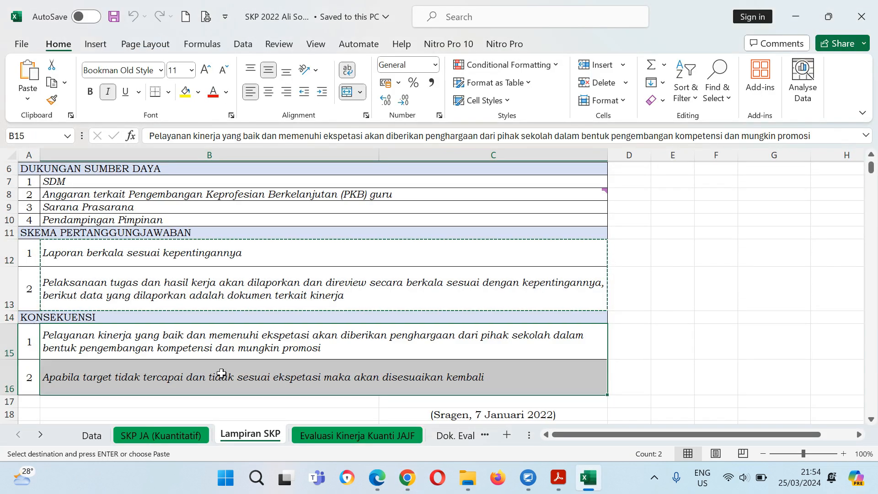
right_click(222, 375)
left_click(281, 55)
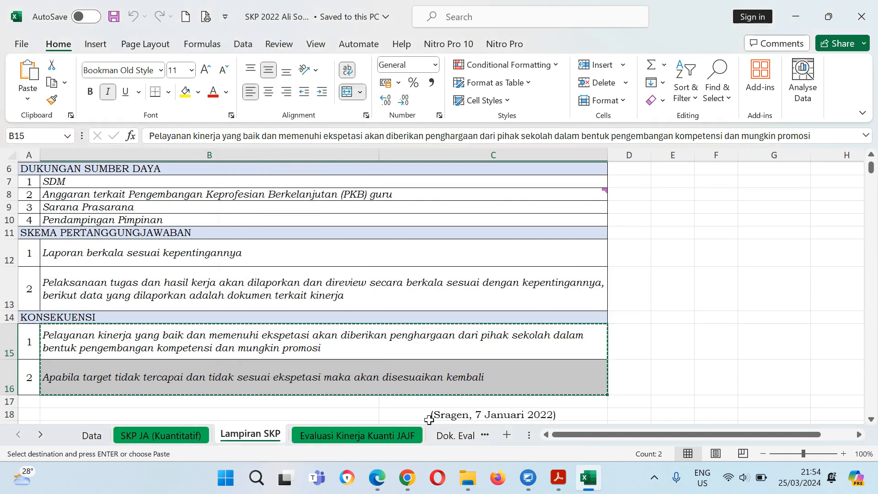
- Switch back to eKinerja in Chrome, paste the two copied entries as the Konsekuensi and save them
left_click(407, 477)
left_click(282, 185)
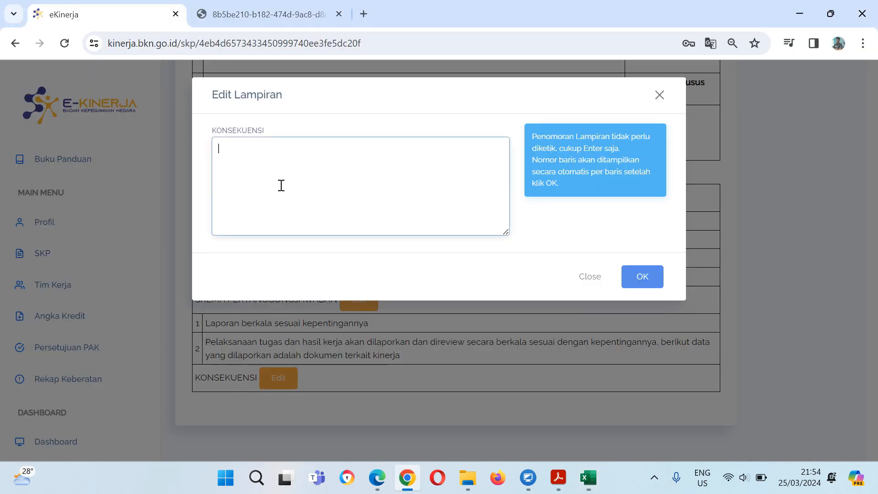
key("ctrl+v")
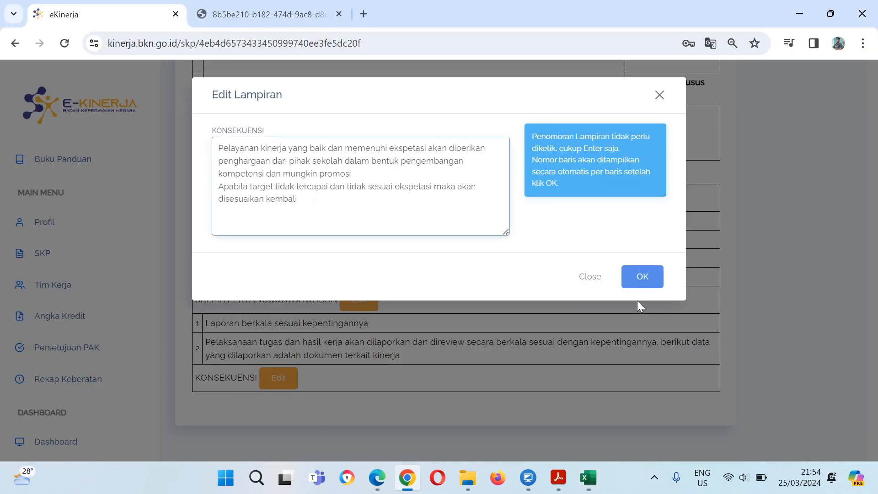
left_click(639, 277)
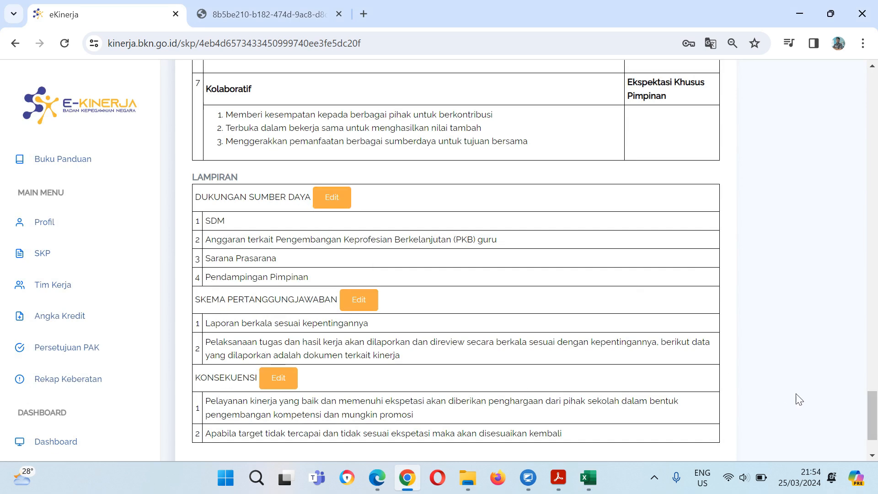
- Print the SKP plan from the top of the Detil SKP page, dated 02/01/2024 with the location Sragen
scroll(796, 398, "up", 6)
left_click_drag(871, 384, 873, 91)
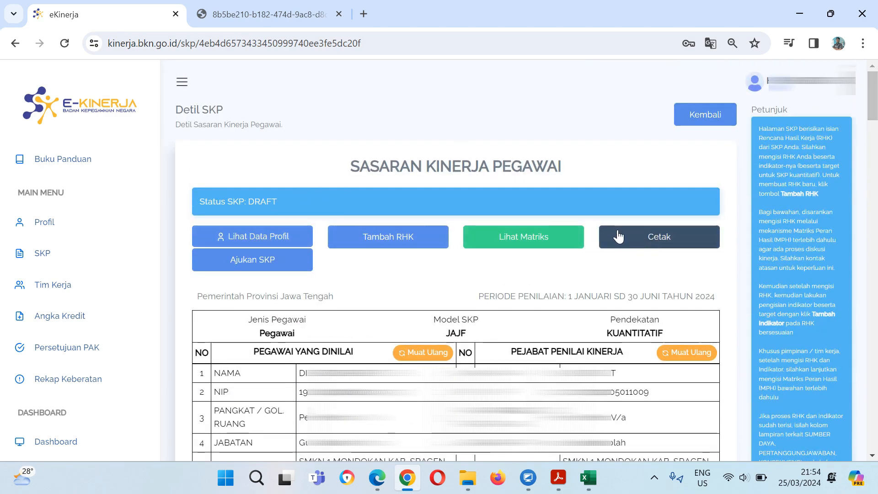
left_click(652, 247)
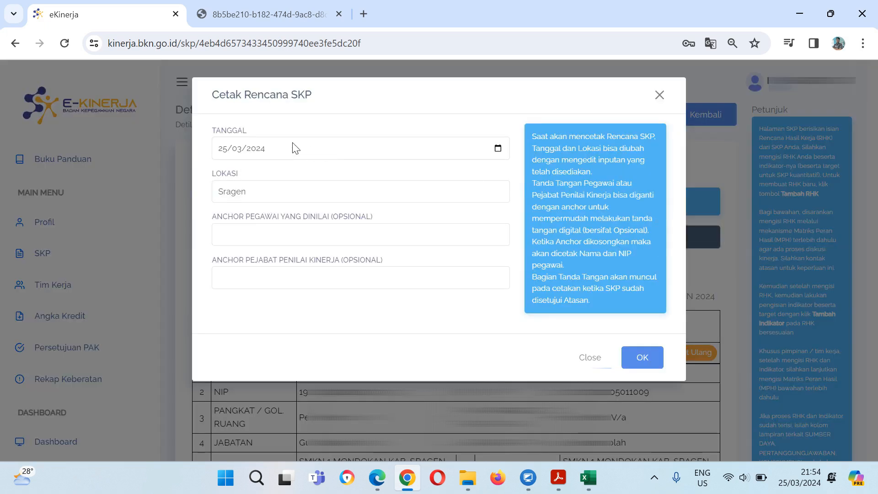
left_click(659, 95)
left_click(660, 237)
left_click(498, 148)
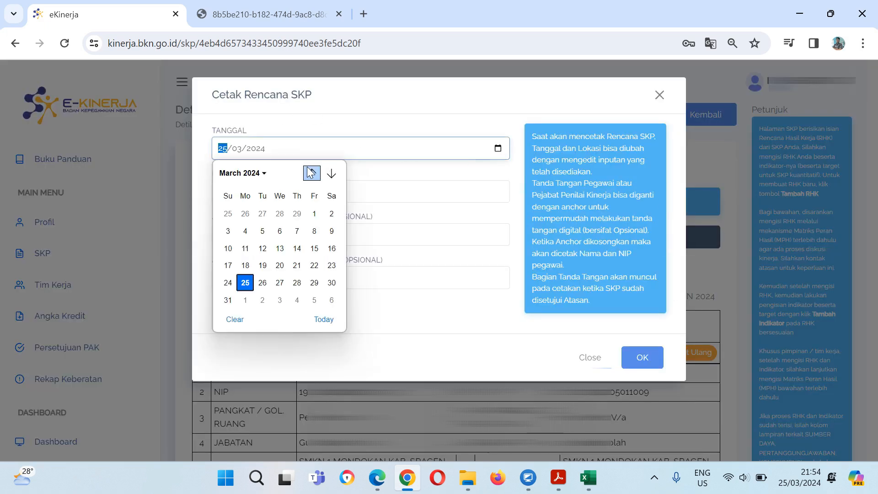
left_click(311, 173)
left_click(311, 173)
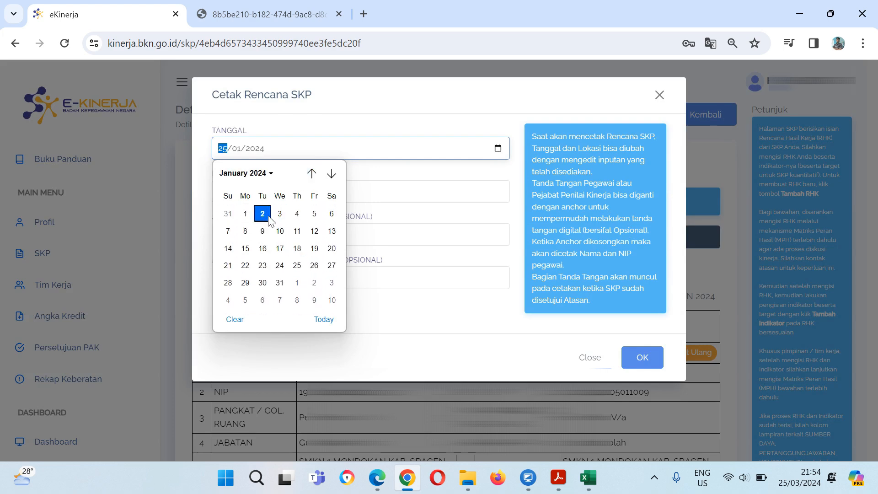
left_click(262, 210)
left_click(635, 354)
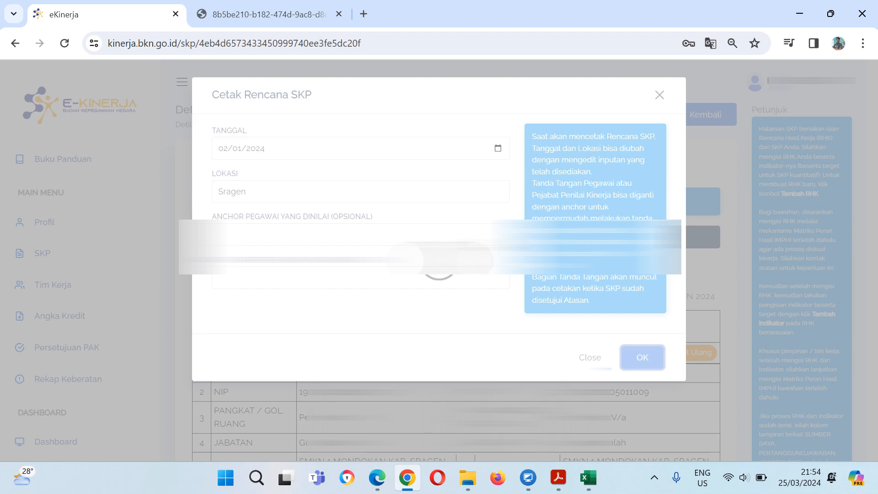
- Review all four pages of the printed SKP, from the Hasil Kerja and Perilaku Kerja tables to the Lampiran
scroll(474, 165, "down", 5)
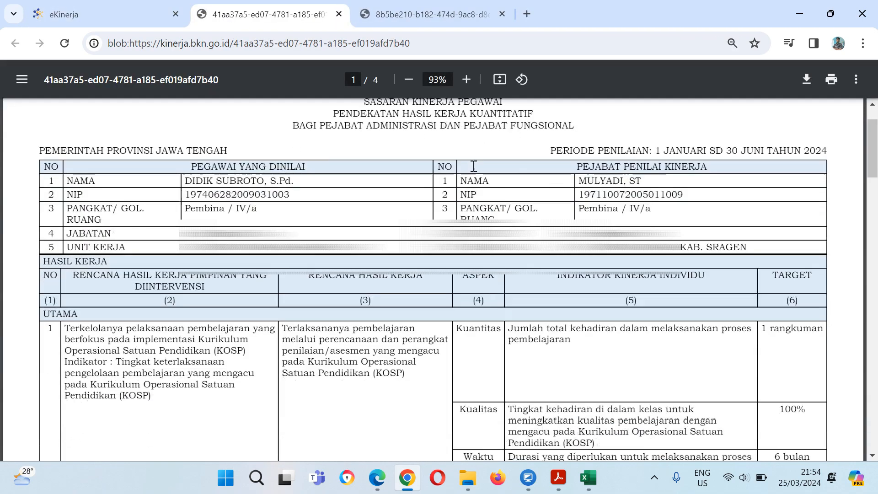
scroll(474, 166, "up", 2)
scroll(473, 169, "down", 9)
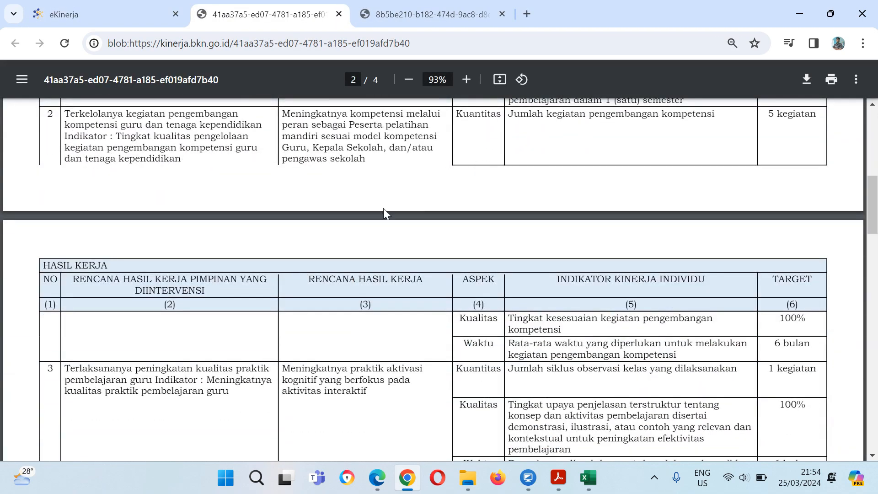
scroll(351, 223, "down", 2)
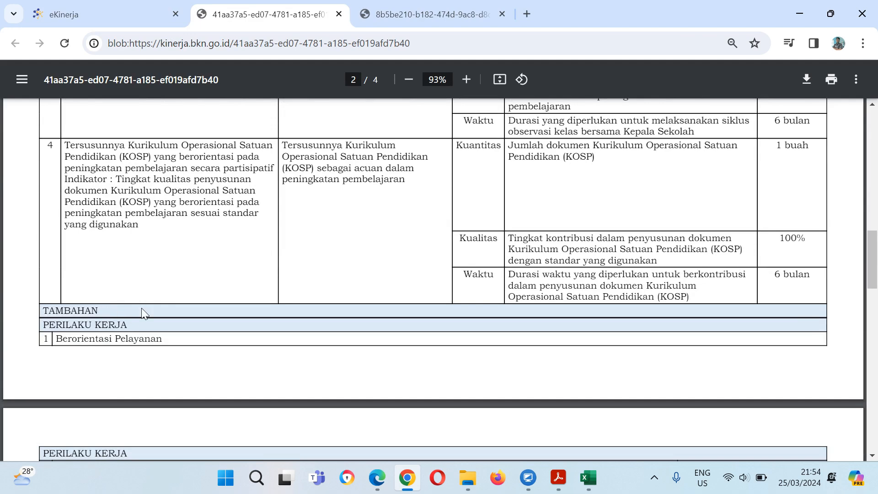
scroll(144, 311, "down", 5)
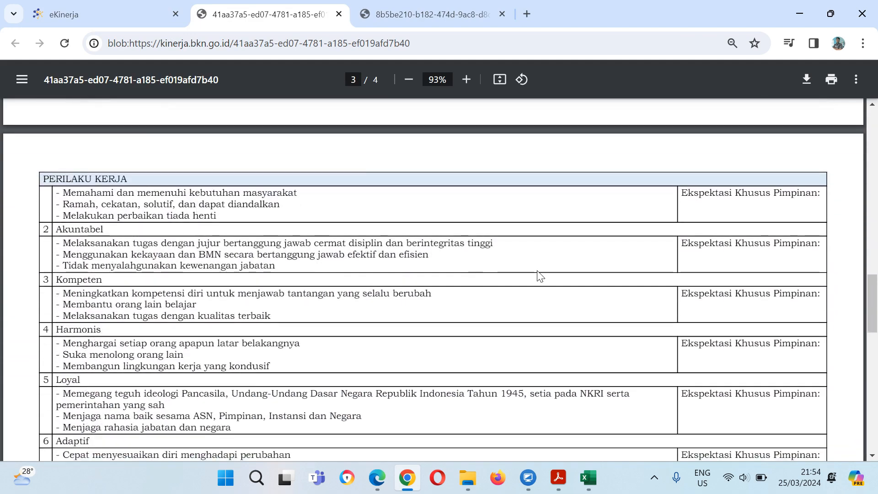
scroll(368, 282, "down", 12)
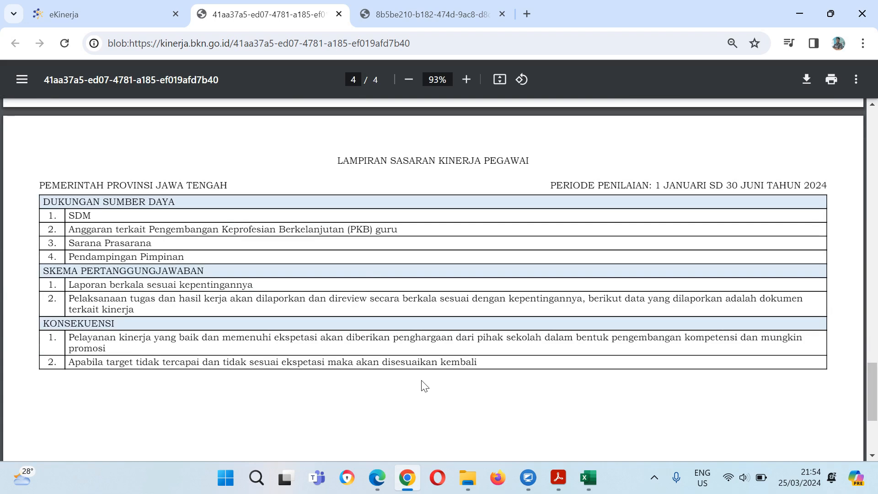
scroll(421, 380, "up", 1)
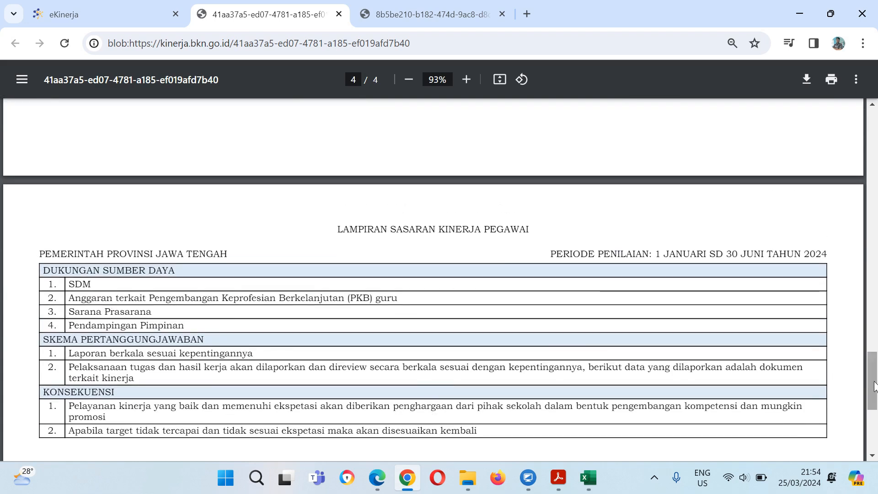
left_click_drag(873, 387, 874, 114)
- Go back to the eKinerja page, close the print dialog, and submit the draft SKP for review
left_click(67, 14)
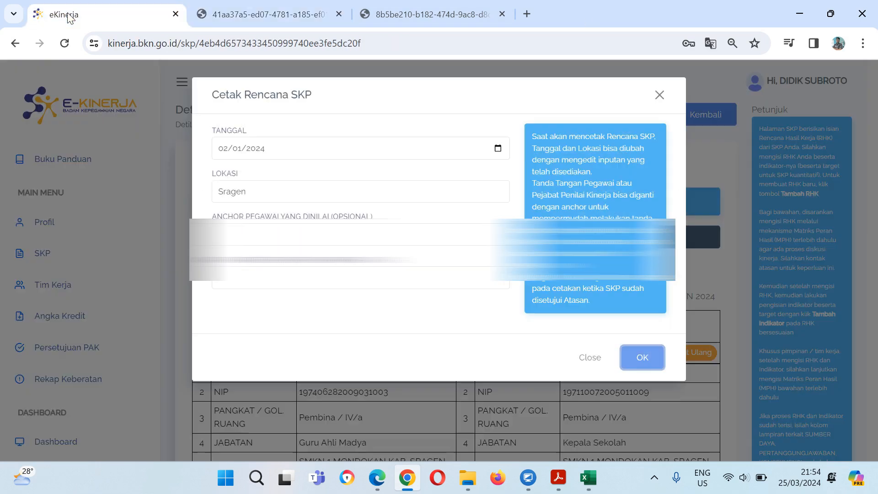
left_click(660, 95)
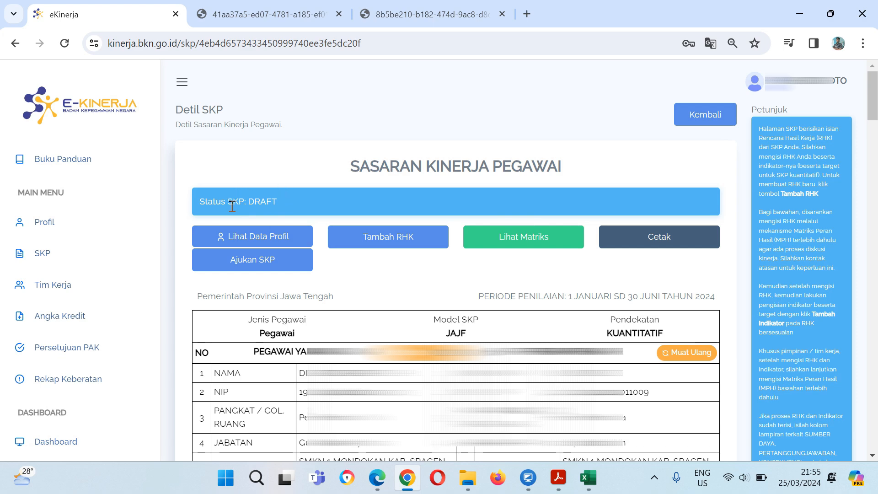
left_click(274, 272)
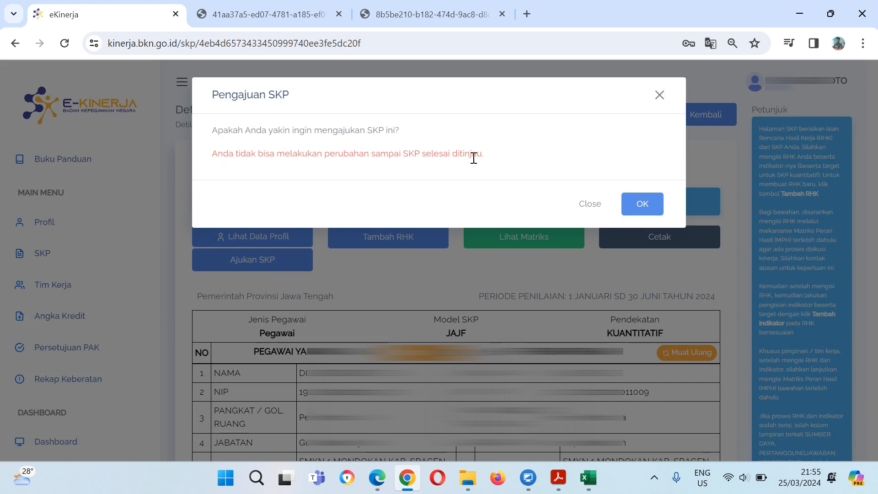
left_click(642, 204)
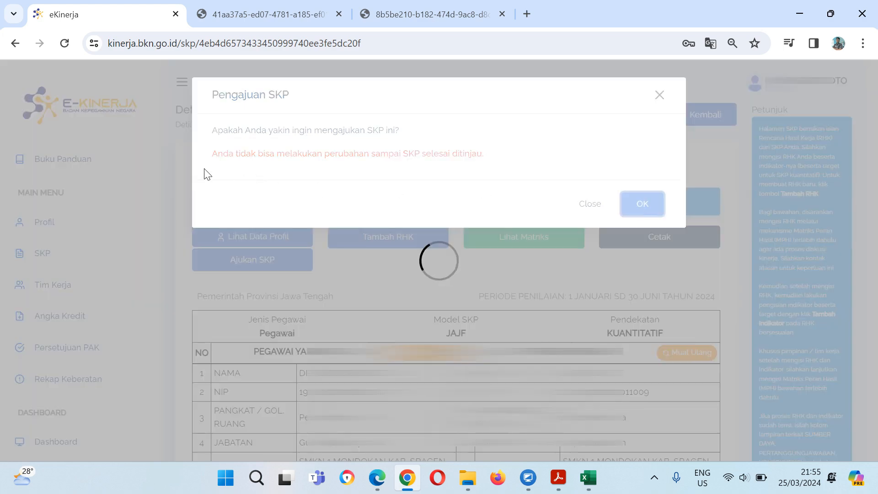